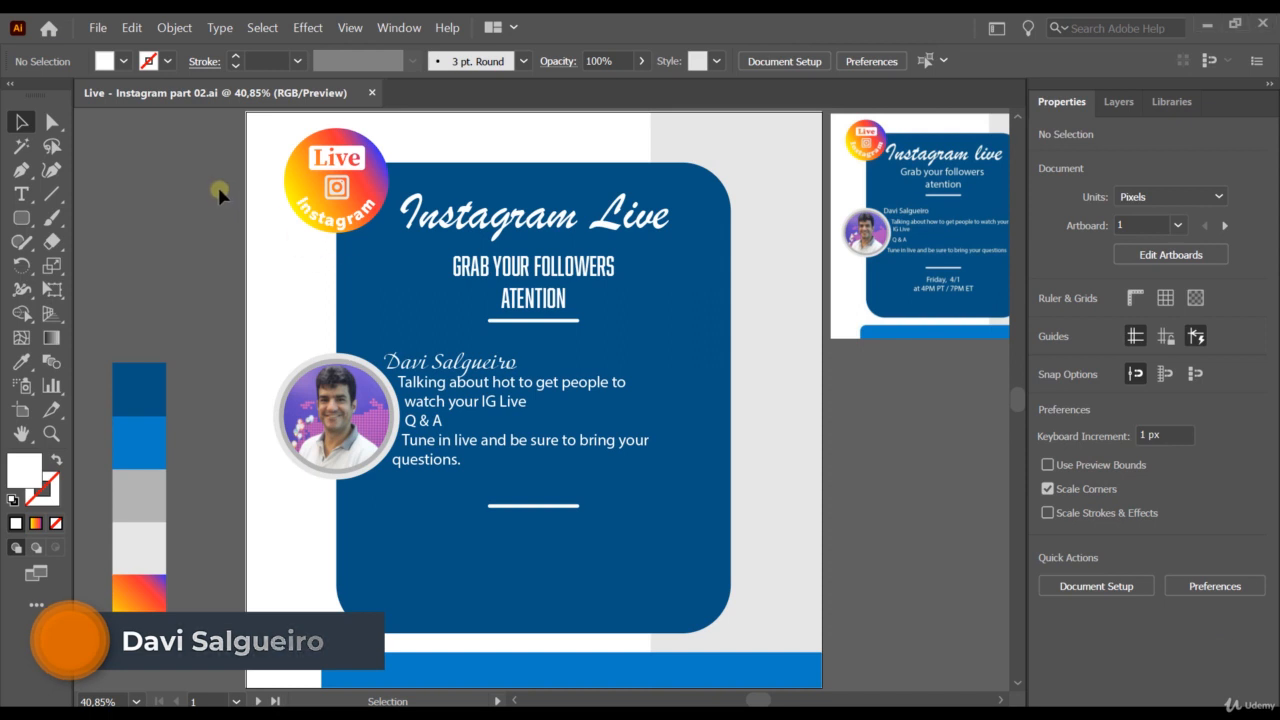
# Correct "hot" to "how" in the "Talking about" line of the description text and save the document.
pyautogui.click(552, 286)
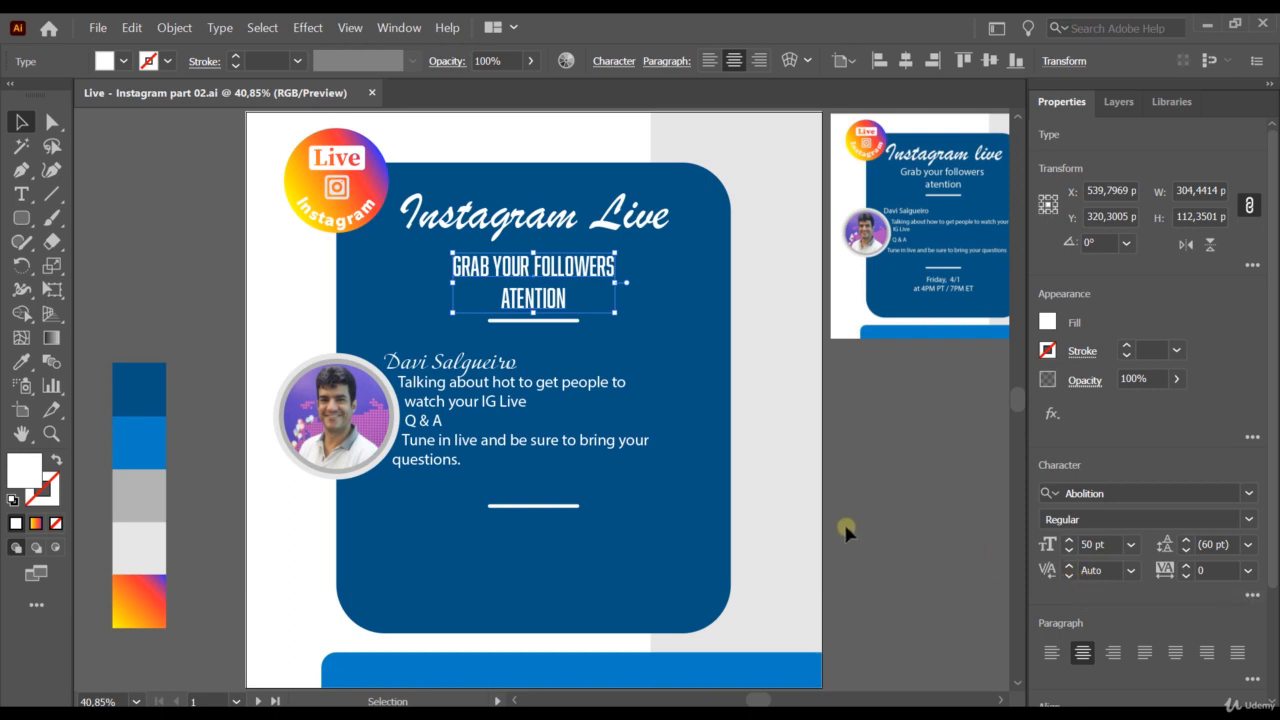
pyautogui.click(511, 390)
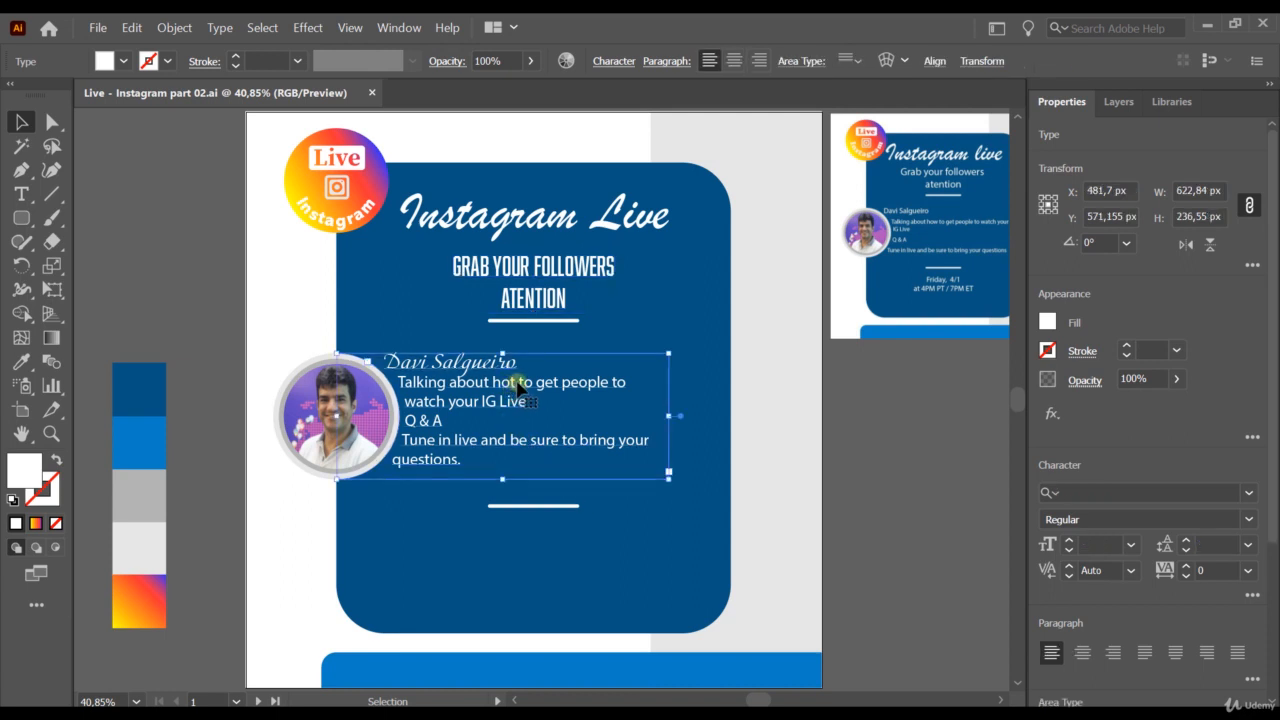
pyautogui.doubleClick(512, 388)
pyautogui.click(553, 399)
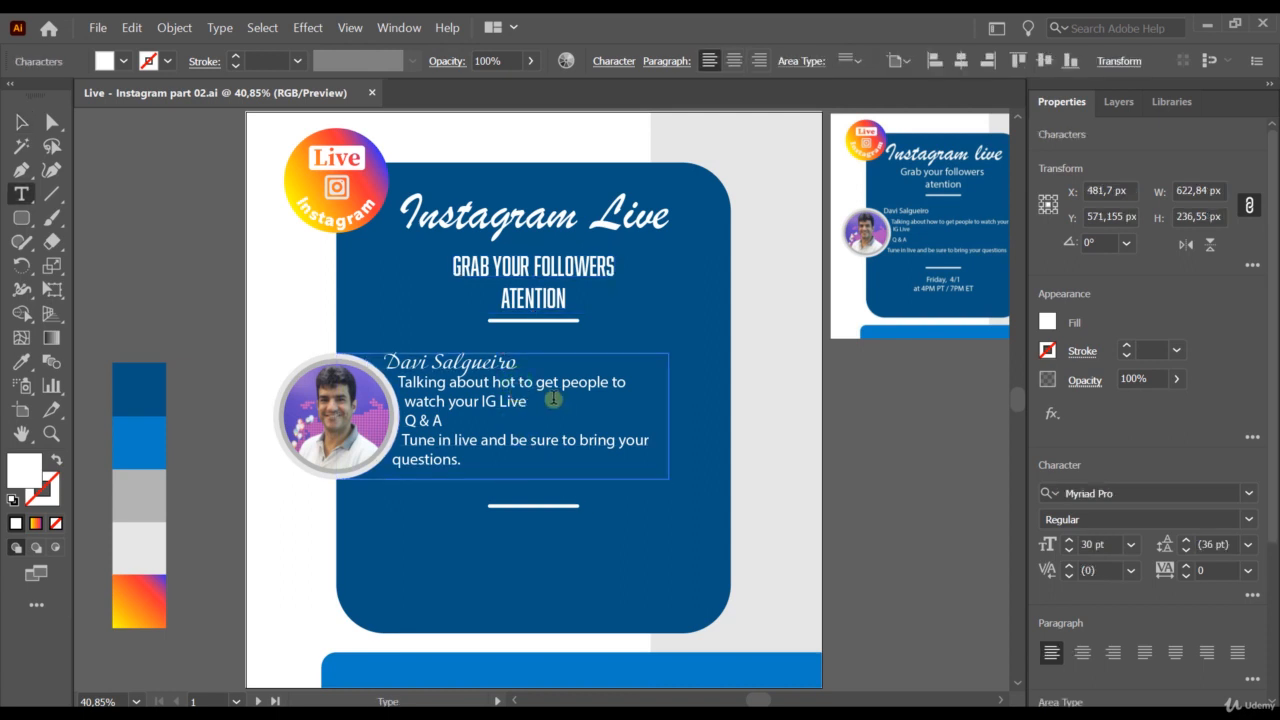
pyautogui.press('BackSpace')
pyautogui.write('w')
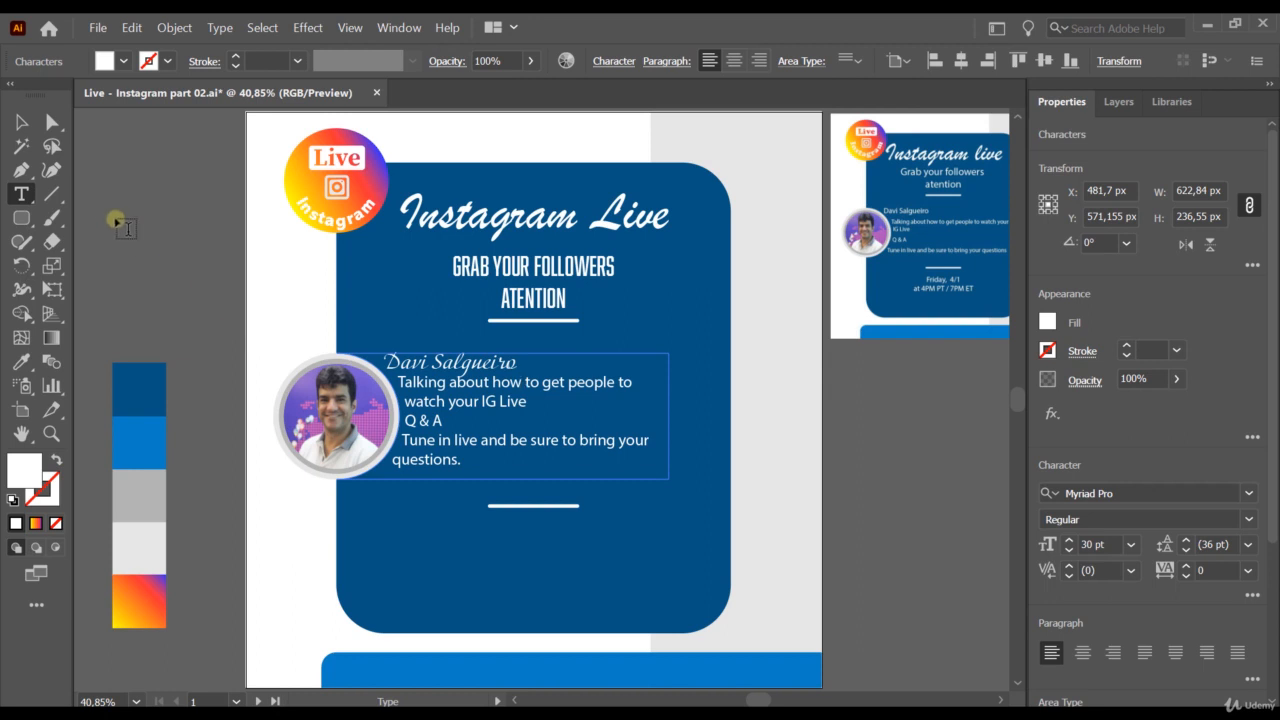
pyautogui.click(21, 122)
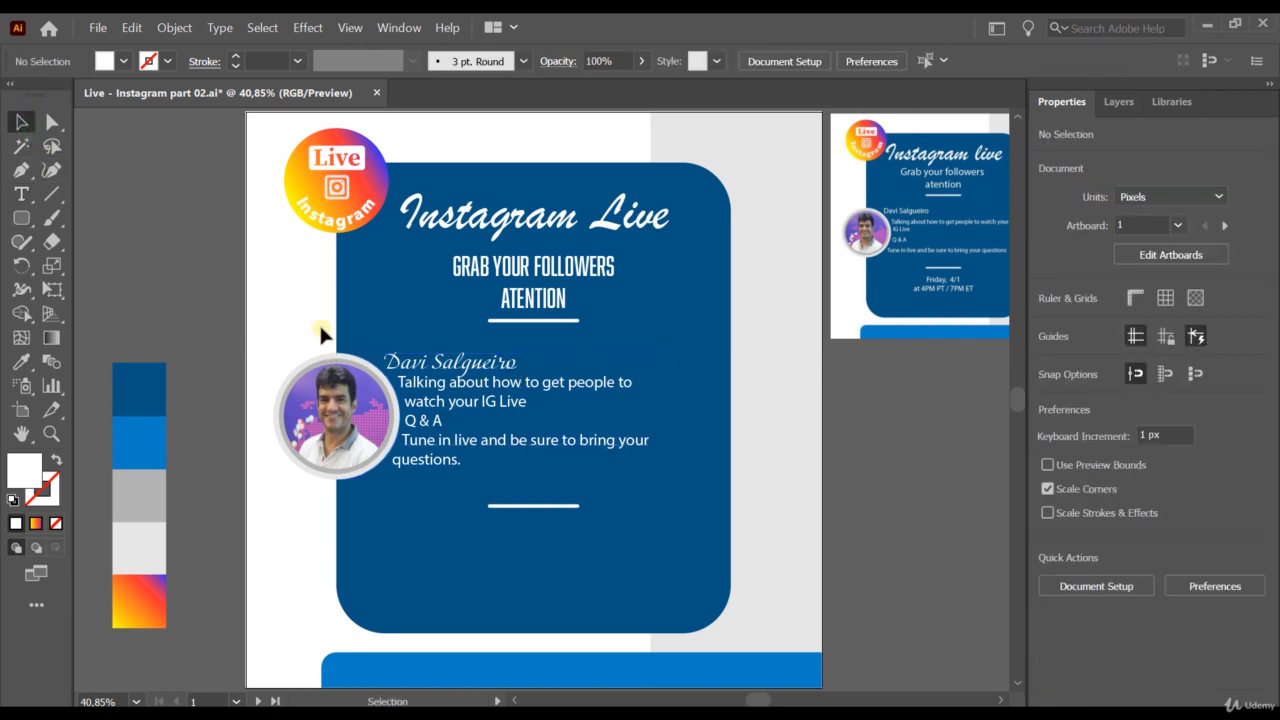
pyautogui.hotkey('ctrl', 's')
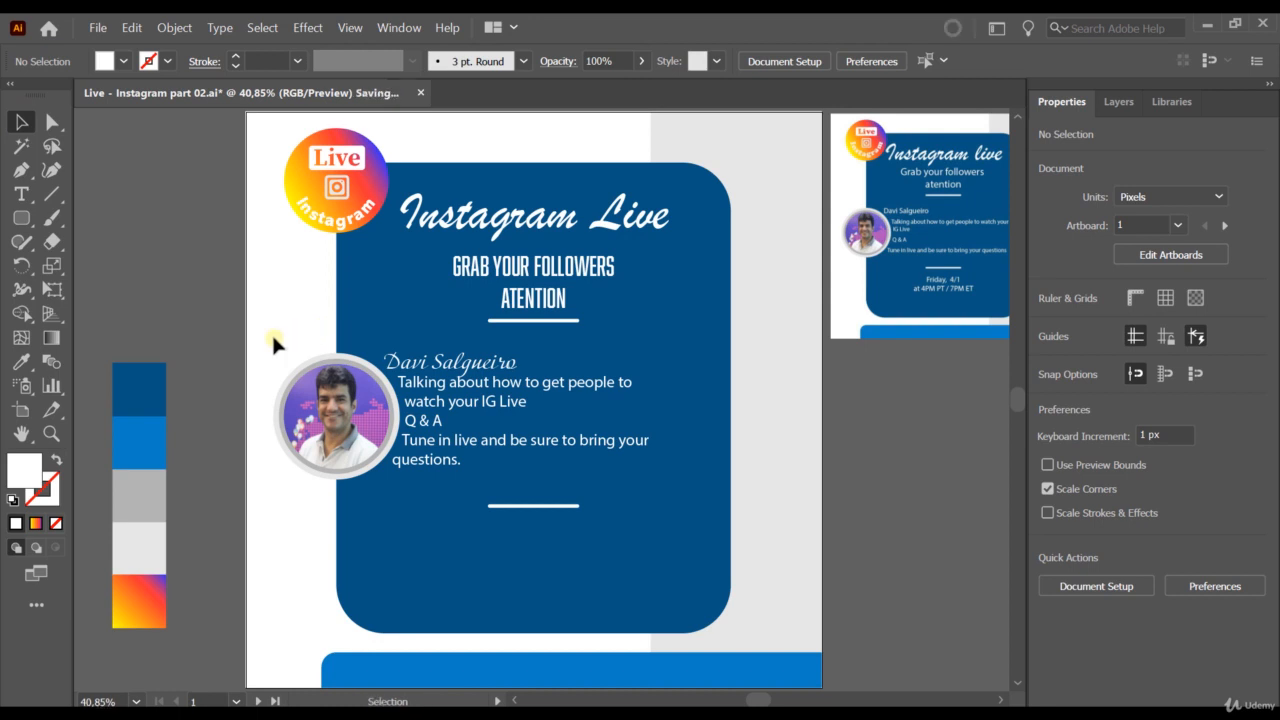
# Switch to artboard 2 and delete all of the Love lettering on and beside it.
pyautogui.click(236, 701)
pyautogui.click(252, 682)
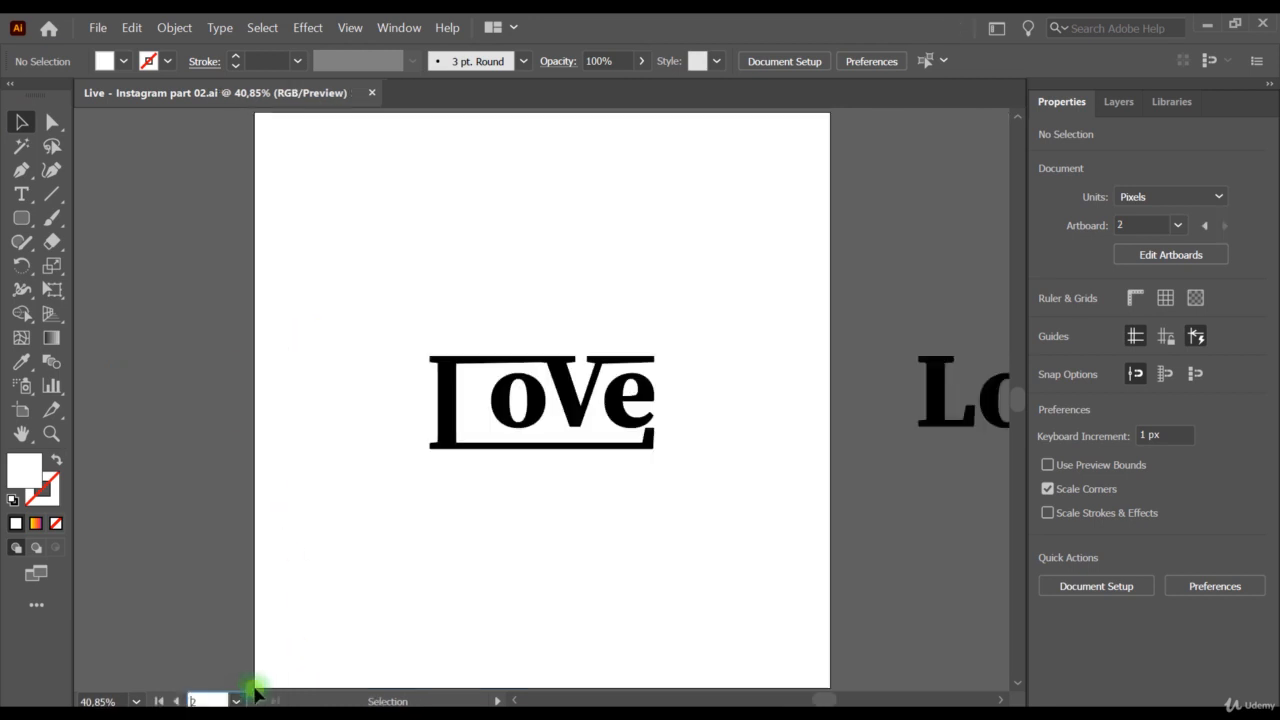
pyautogui.click(19, 121)
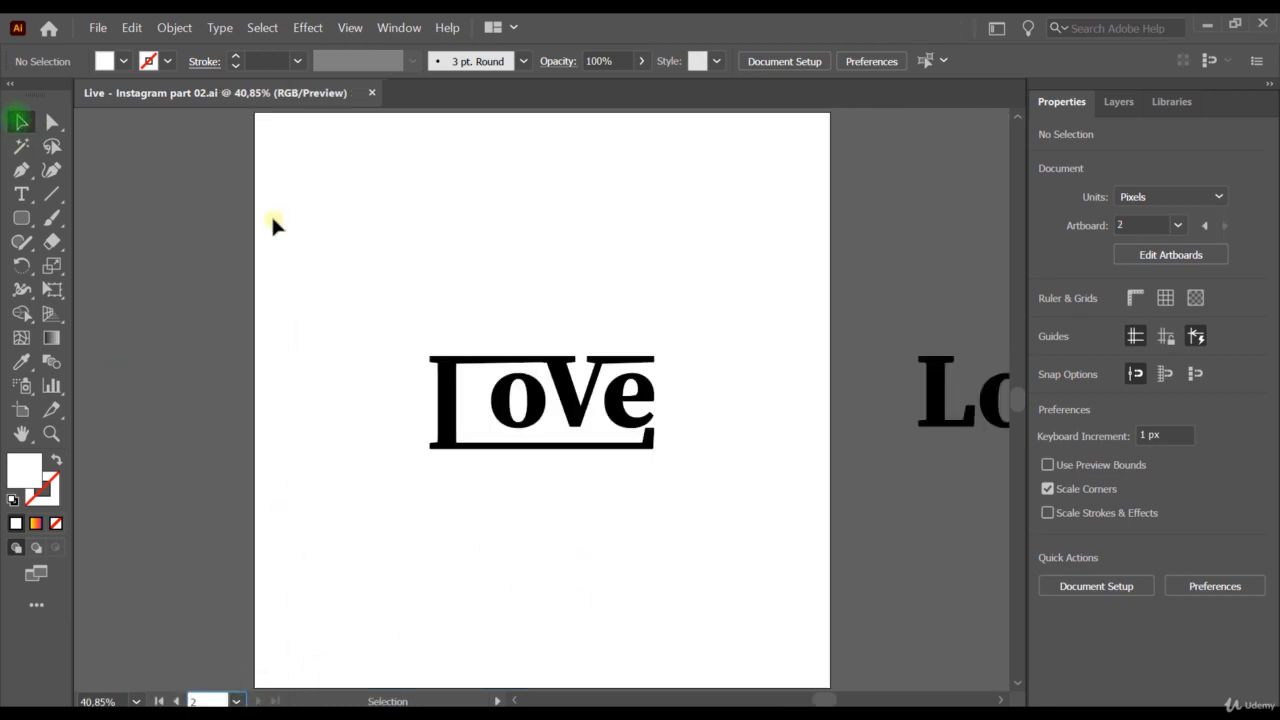
pyautogui.moveTo(402, 252); pyautogui.dragTo(990, 514)
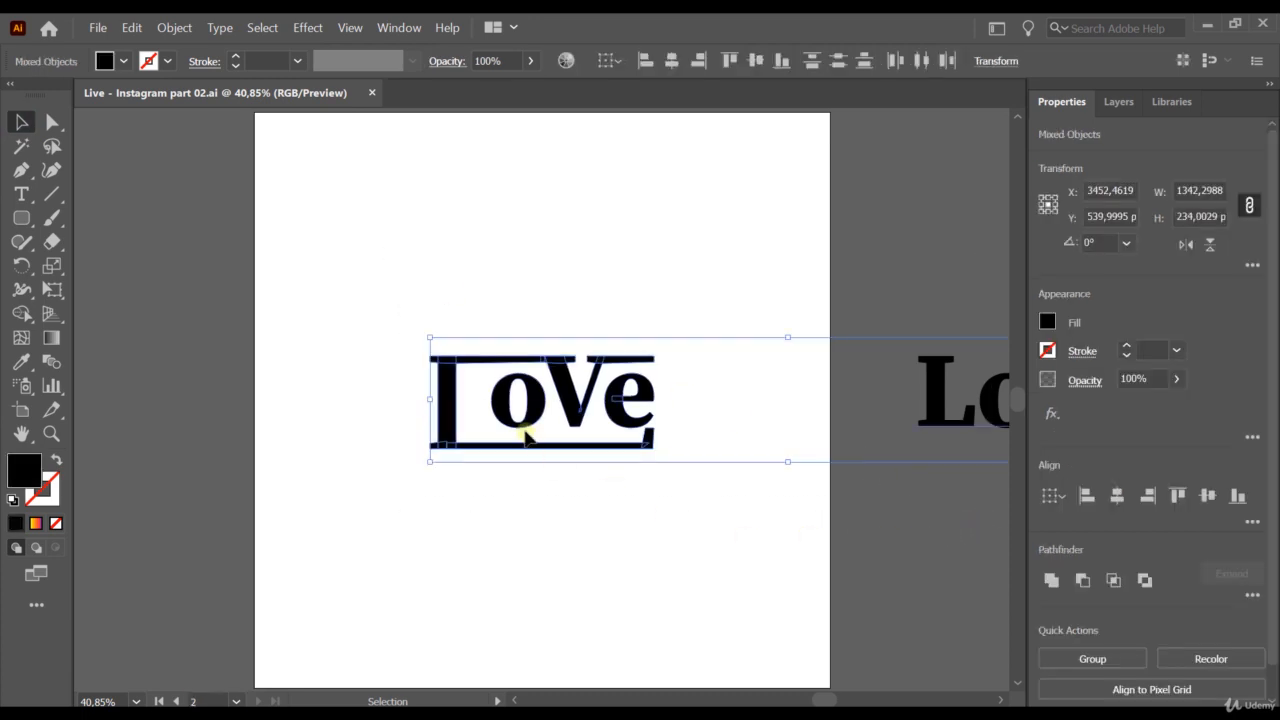
pyautogui.press('Delete')
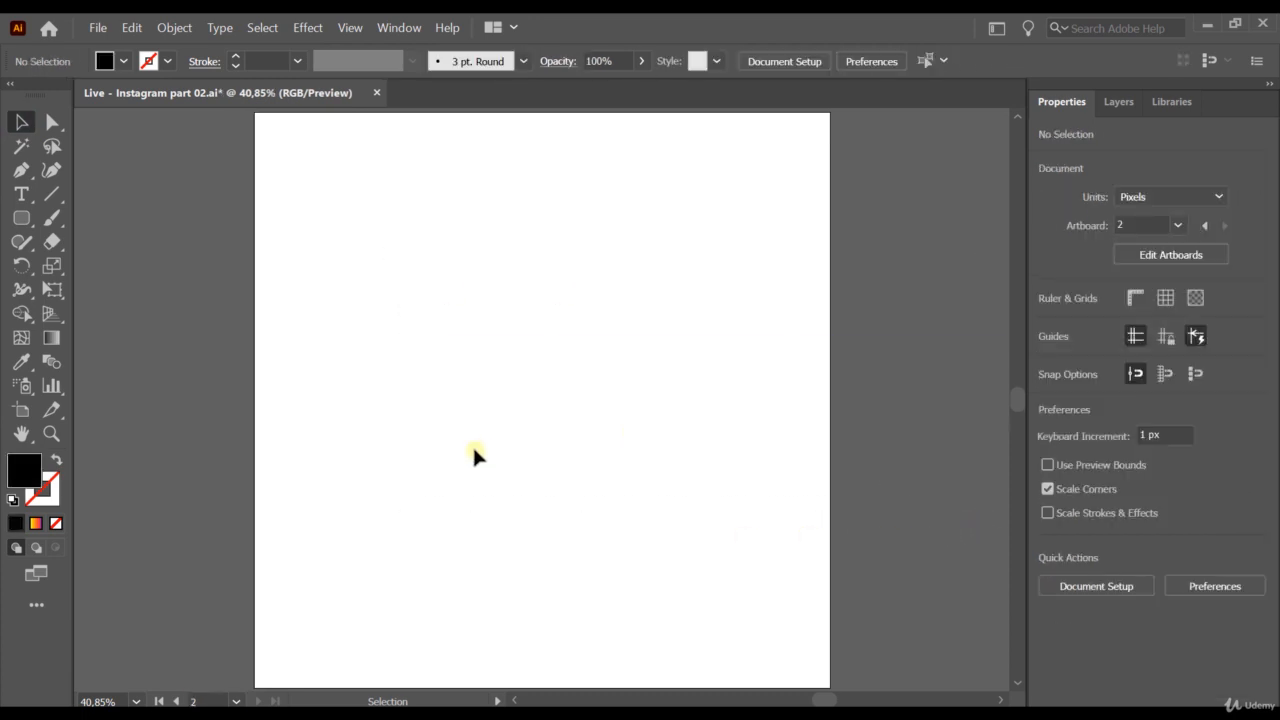
# Place a "Lorem ipsum" placeholder text on artboard 2 and move it horizontally to about the artboard's middle.
pyautogui.click(24, 200)
pyautogui.click(486, 335)
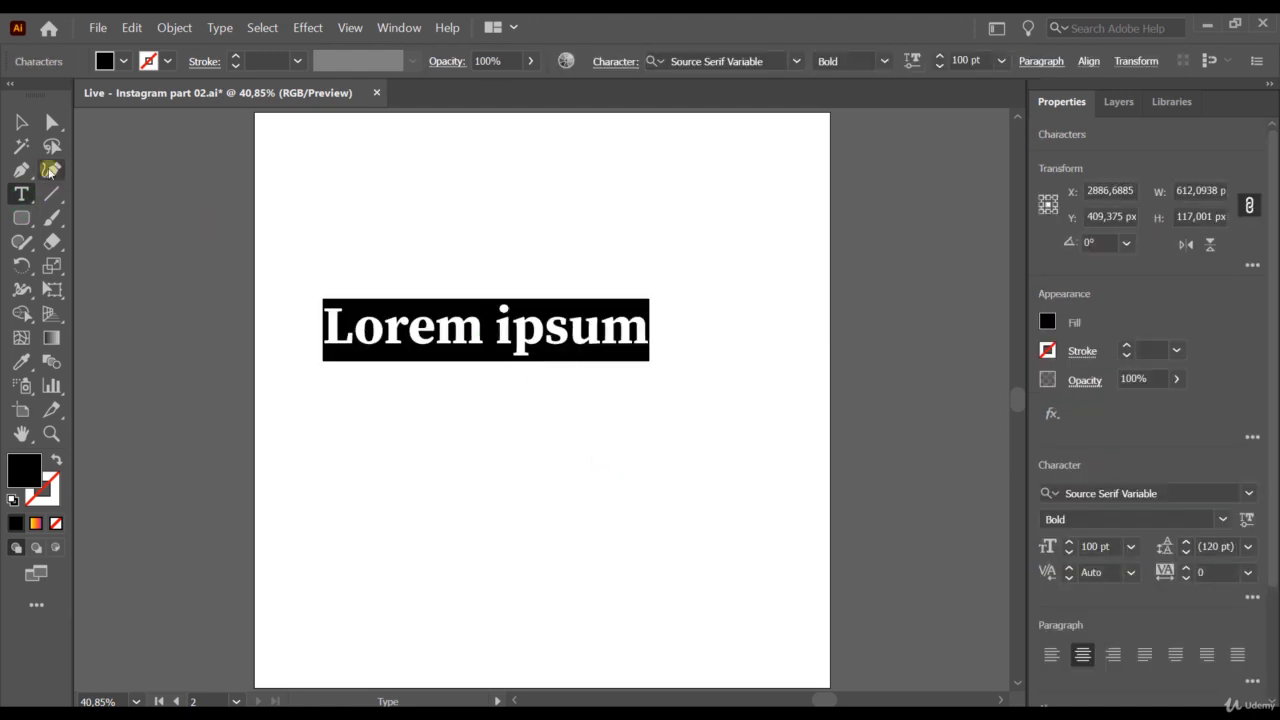
pyautogui.click(21, 122)
pyautogui.moveTo(419, 326); pyautogui.dragTo(486, 330)
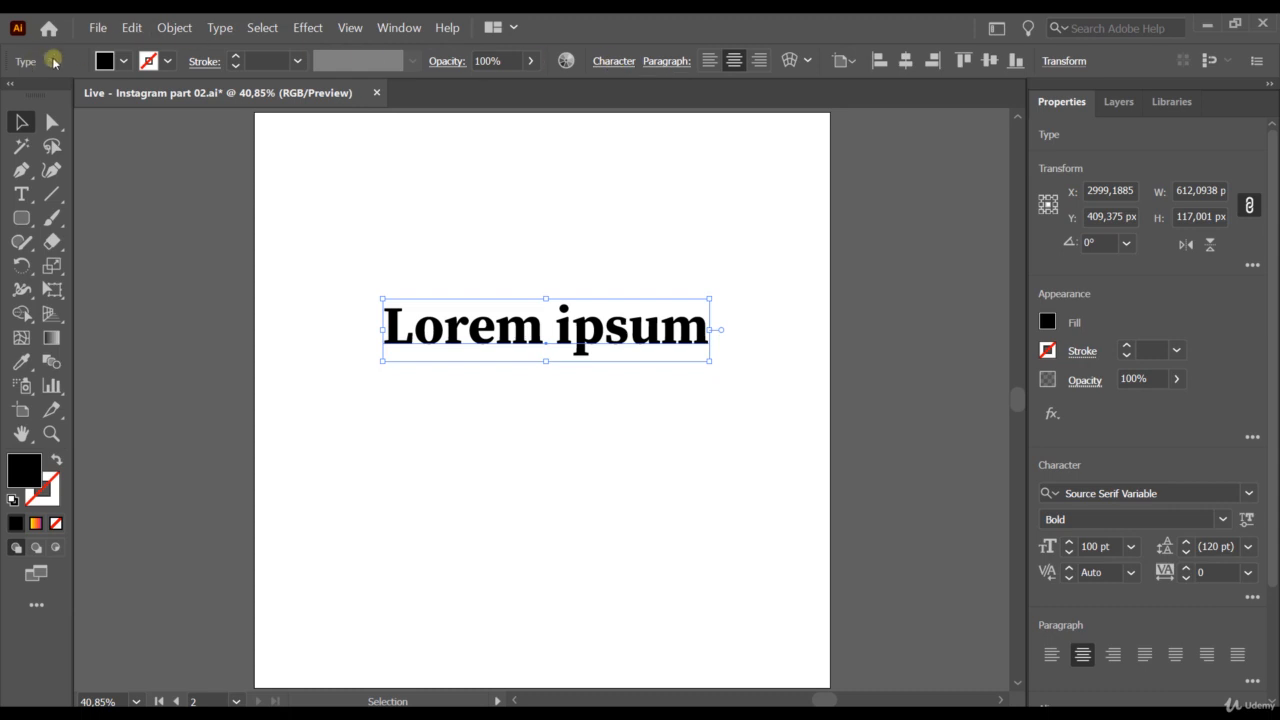
# Open the floating Character panel, place it beside the "Lorem ipsum" text and show its full set of options.
pyautogui.click(613, 62)
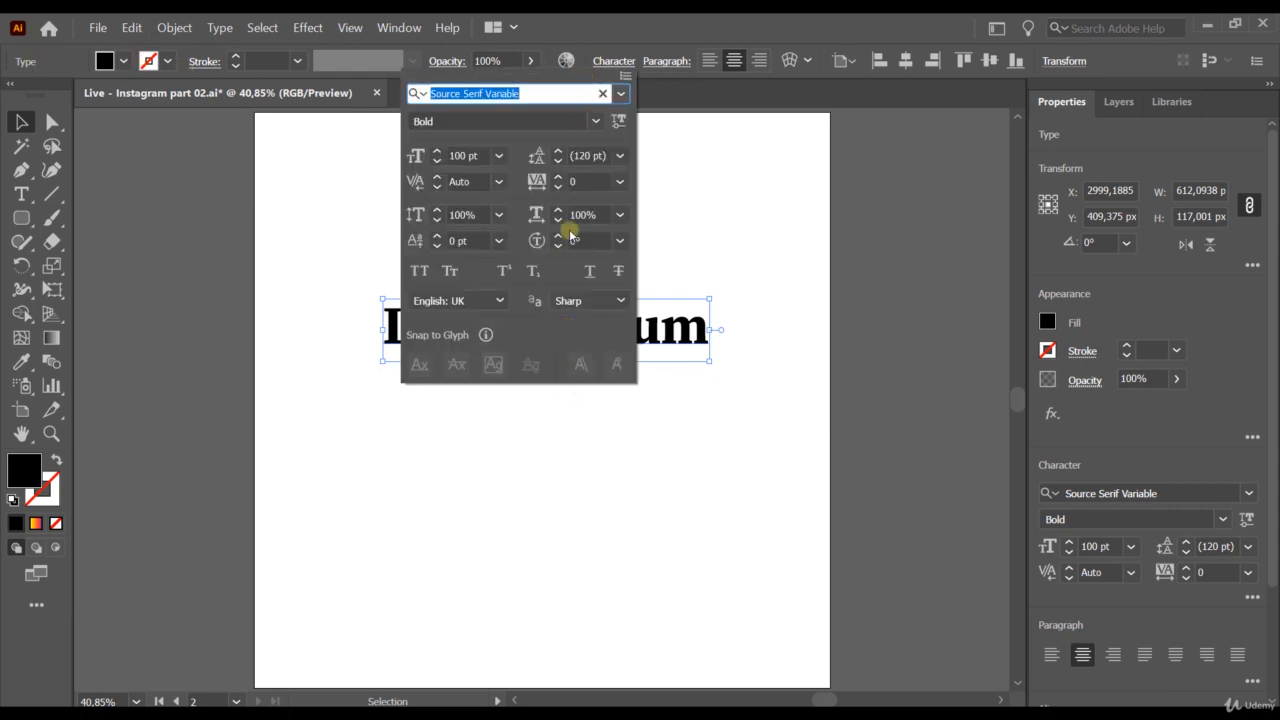
pyautogui.click(608, 64)
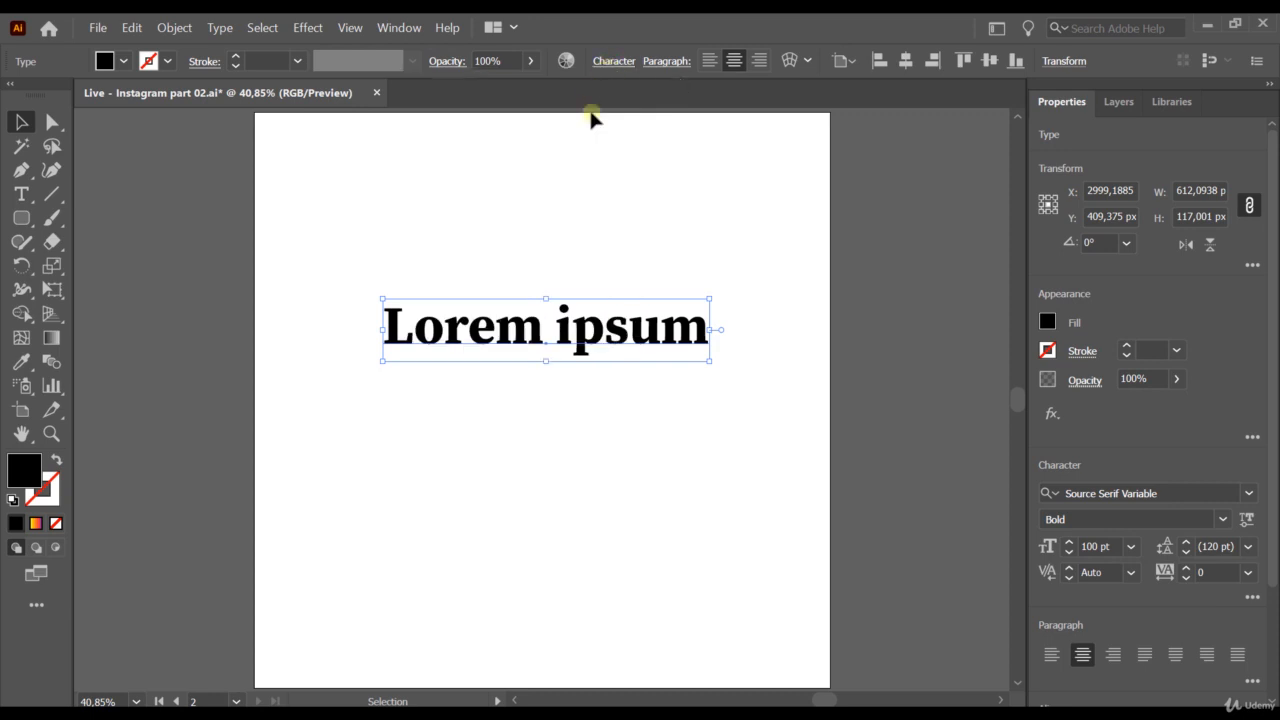
pyautogui.click(400, 30)
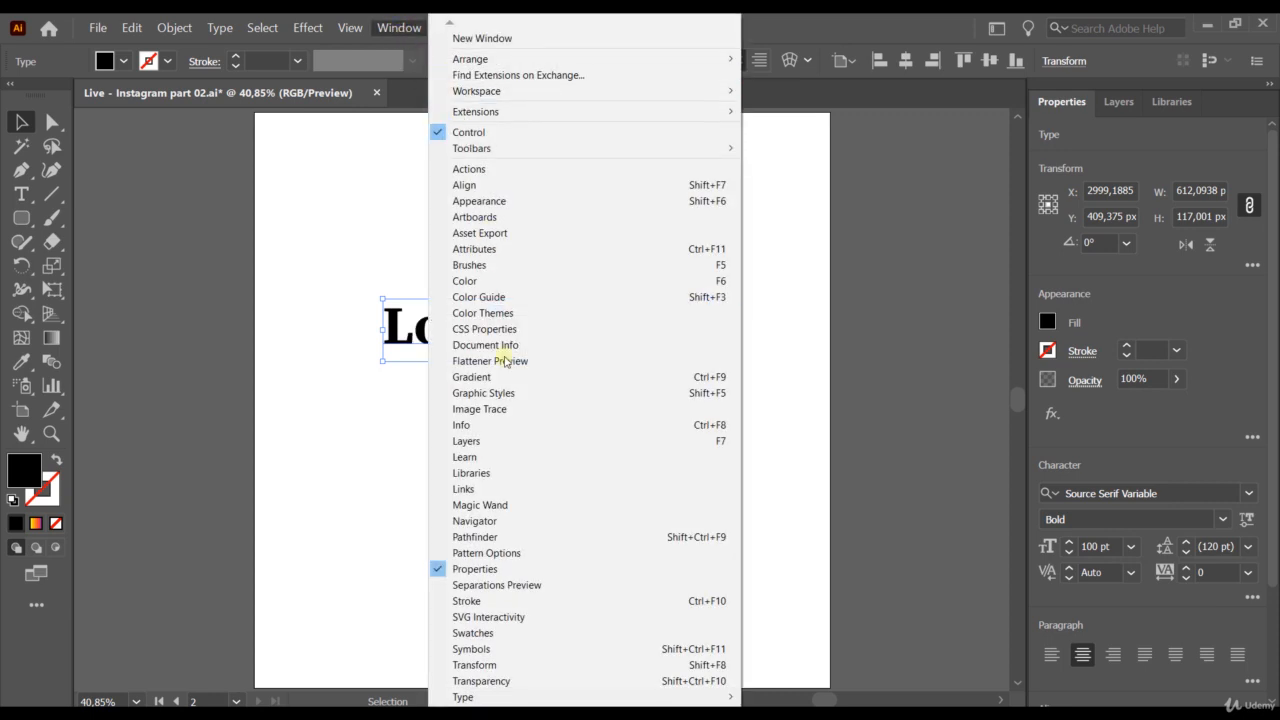
pyautogui.moveTo(537, 694)
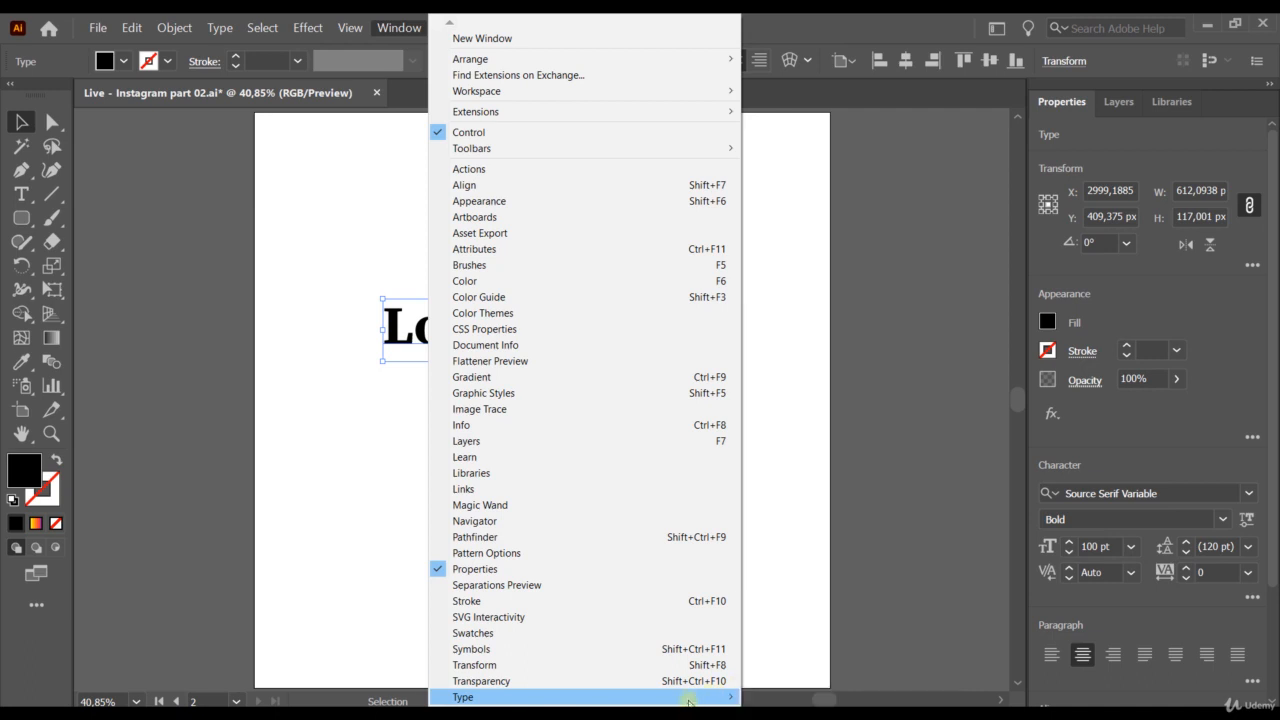
pyautogui.moveTo(643, 699)
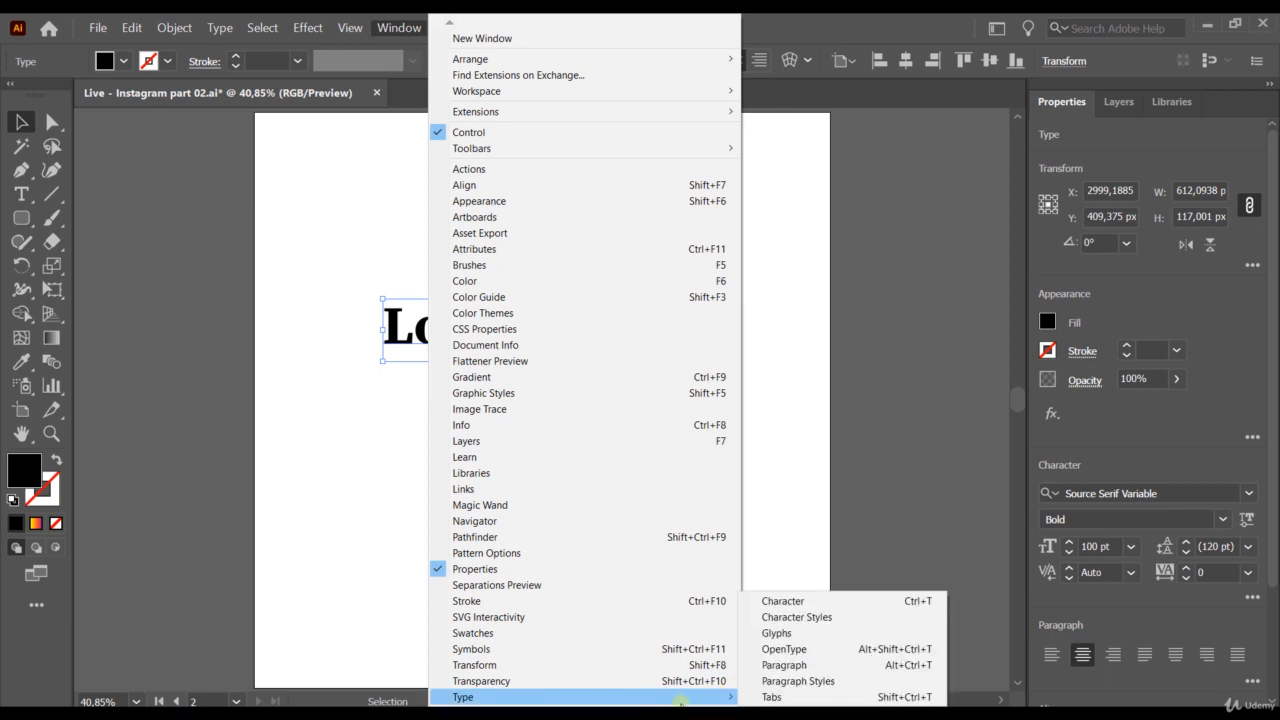
pyautogui.click(798, 602)
pyautogui.moveTo(712, 163); pyautogui.dragTo(797, 146)
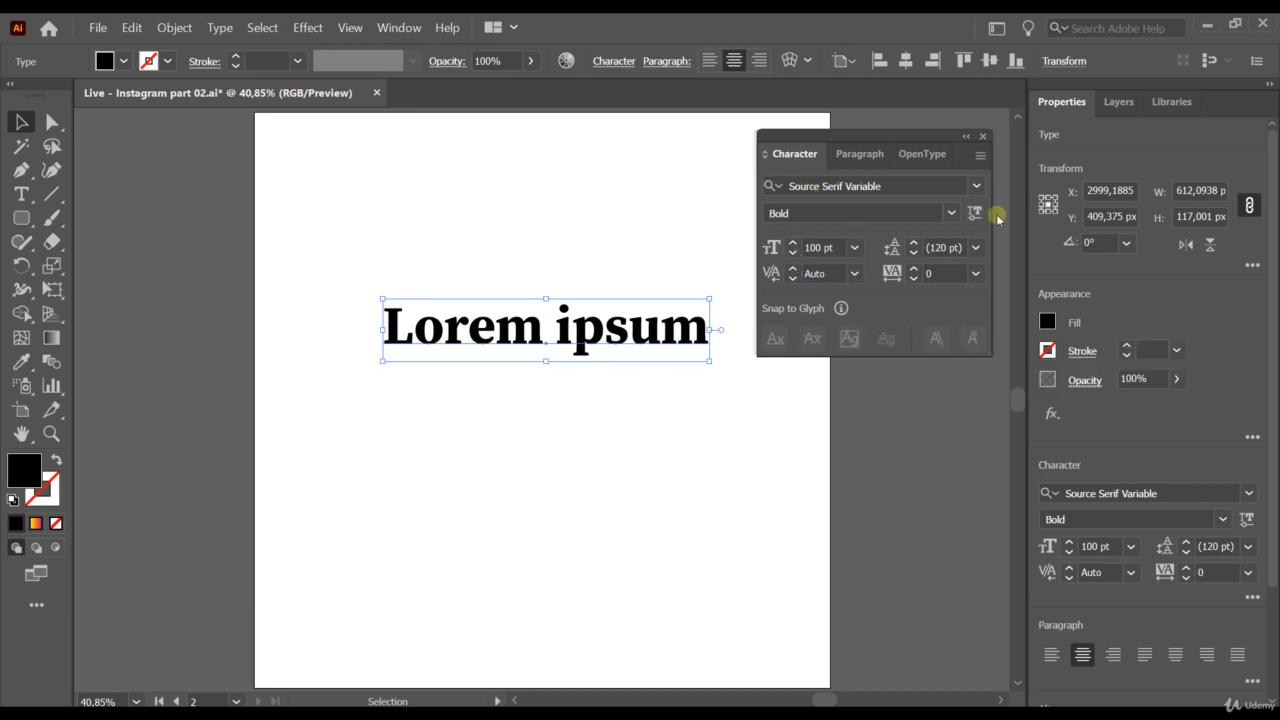
pyautogui.click(979, 158)
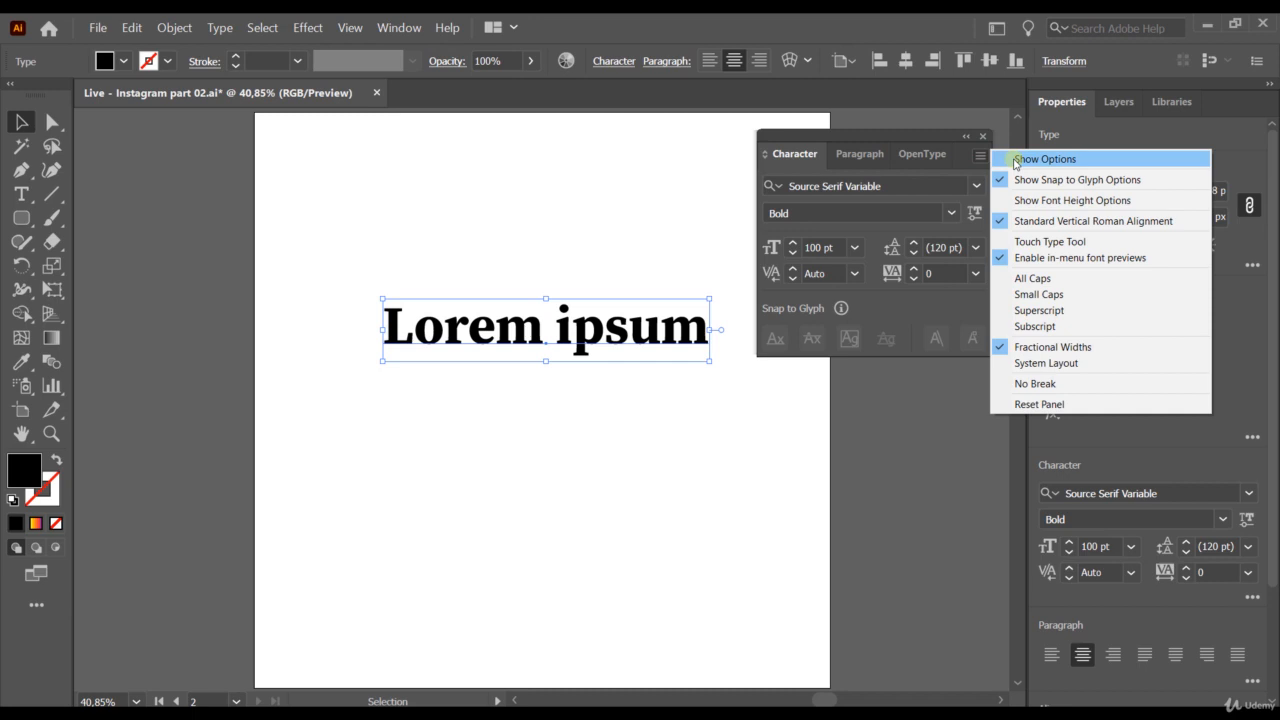
pyautogui.click(1016, 161)
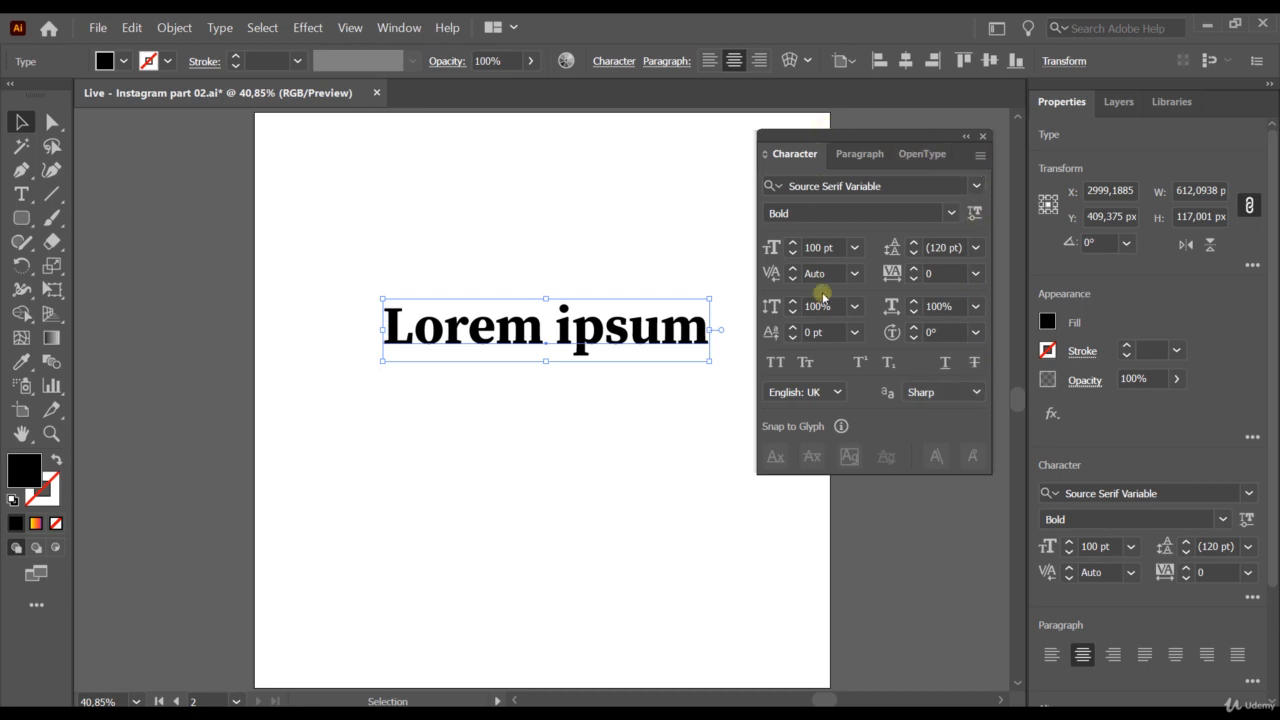
pyautogui.click(1253, 600)
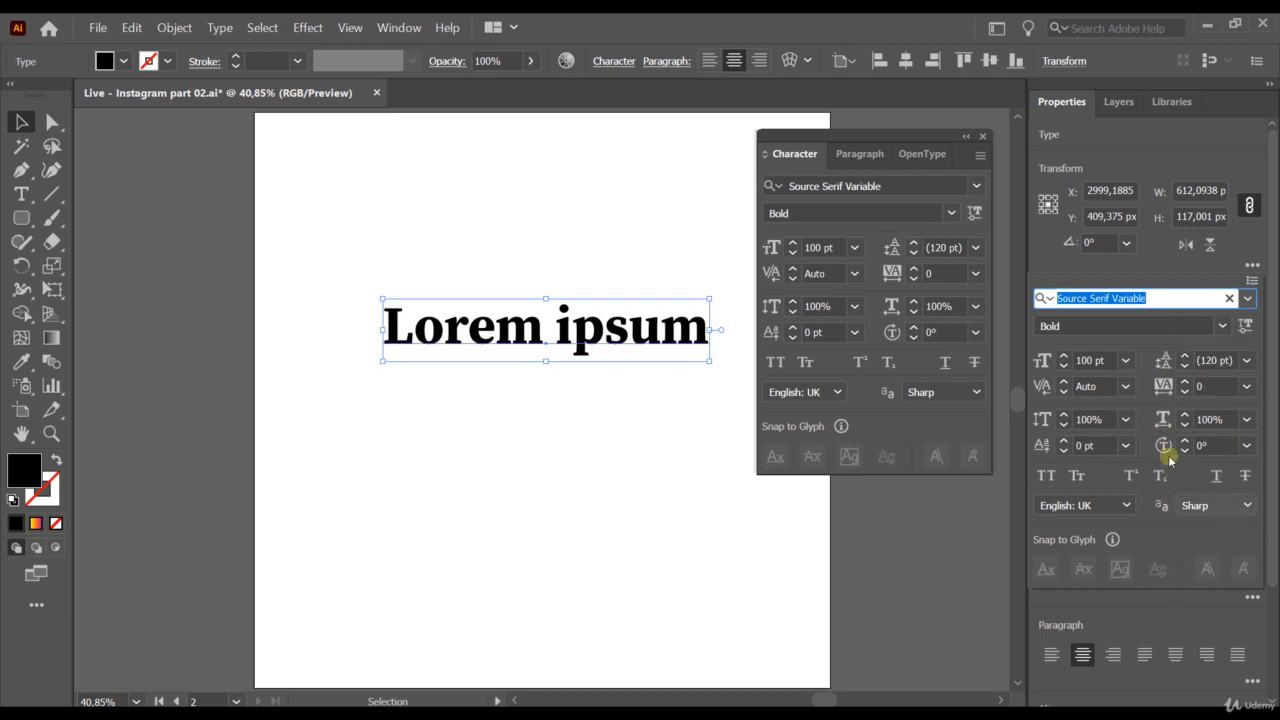
pyautogui.click(844, 143)
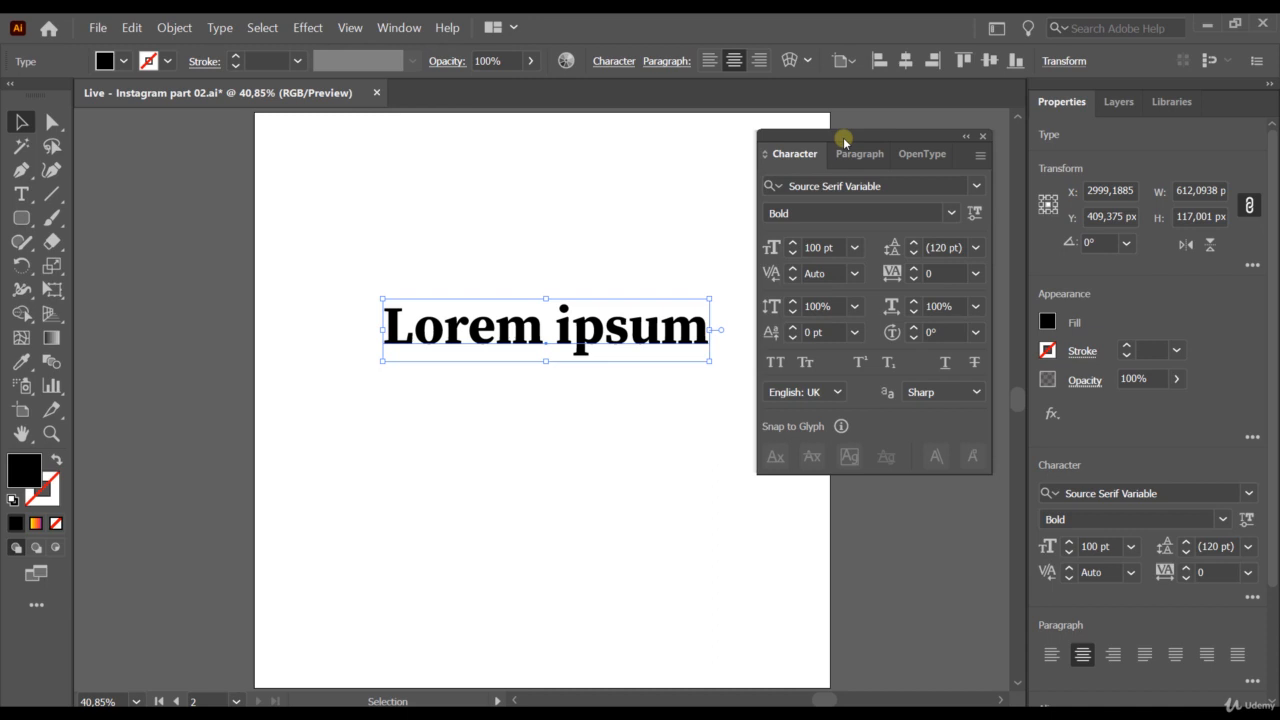
# Clear the favorites filter from the font list and review the available fonts and the Source Serif Variable styles.
pyautogui.click(976, 186)
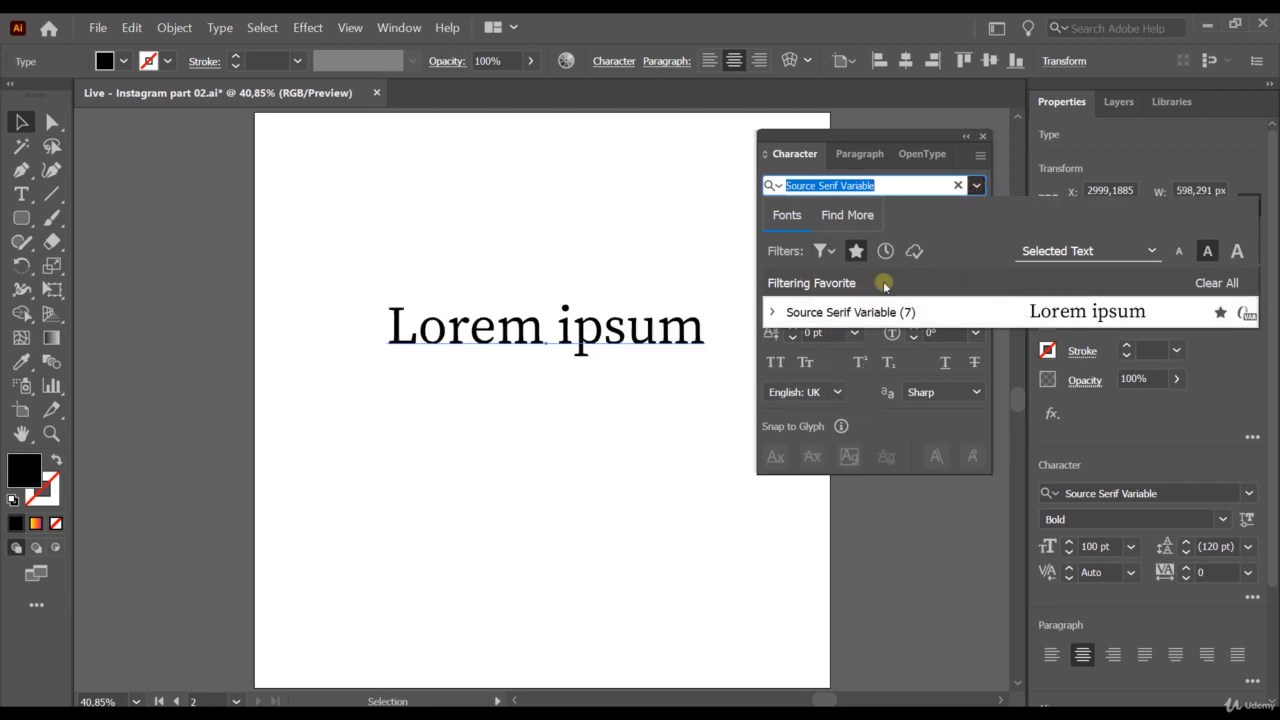
pyautogui.click(1216, 284)
pyautogui.press('Down')
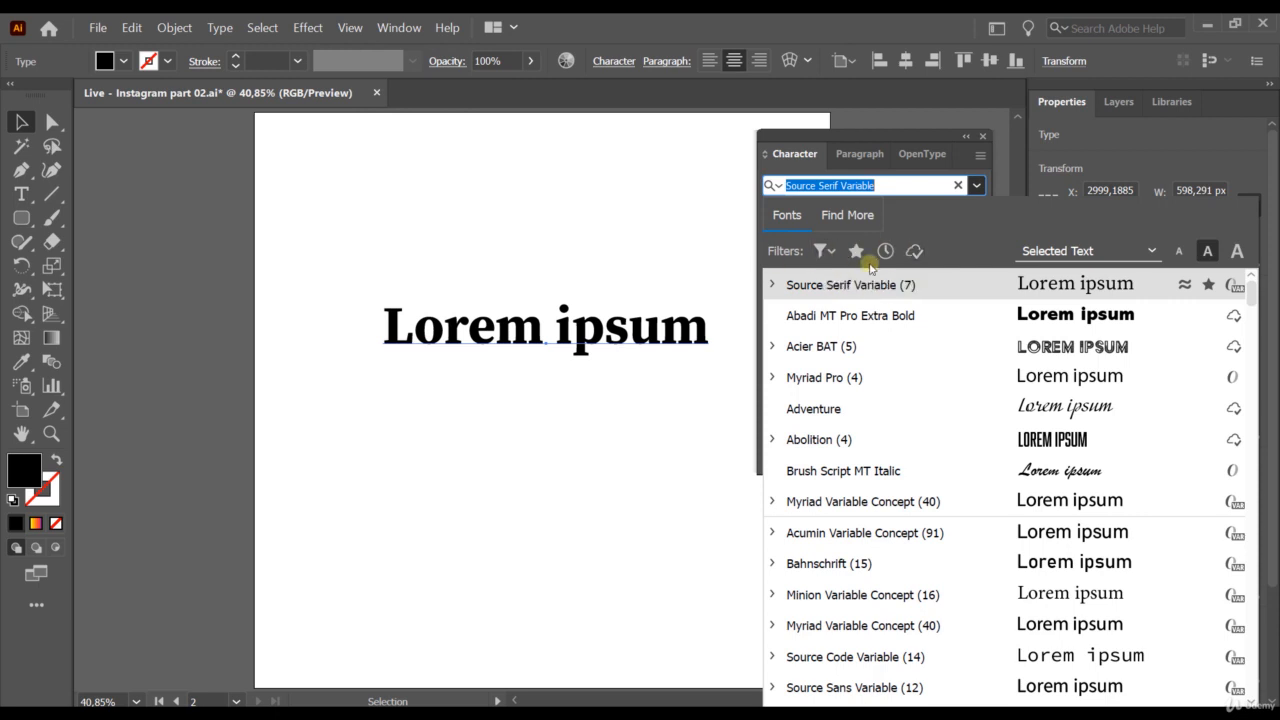
pyautogui.click(975, 186)
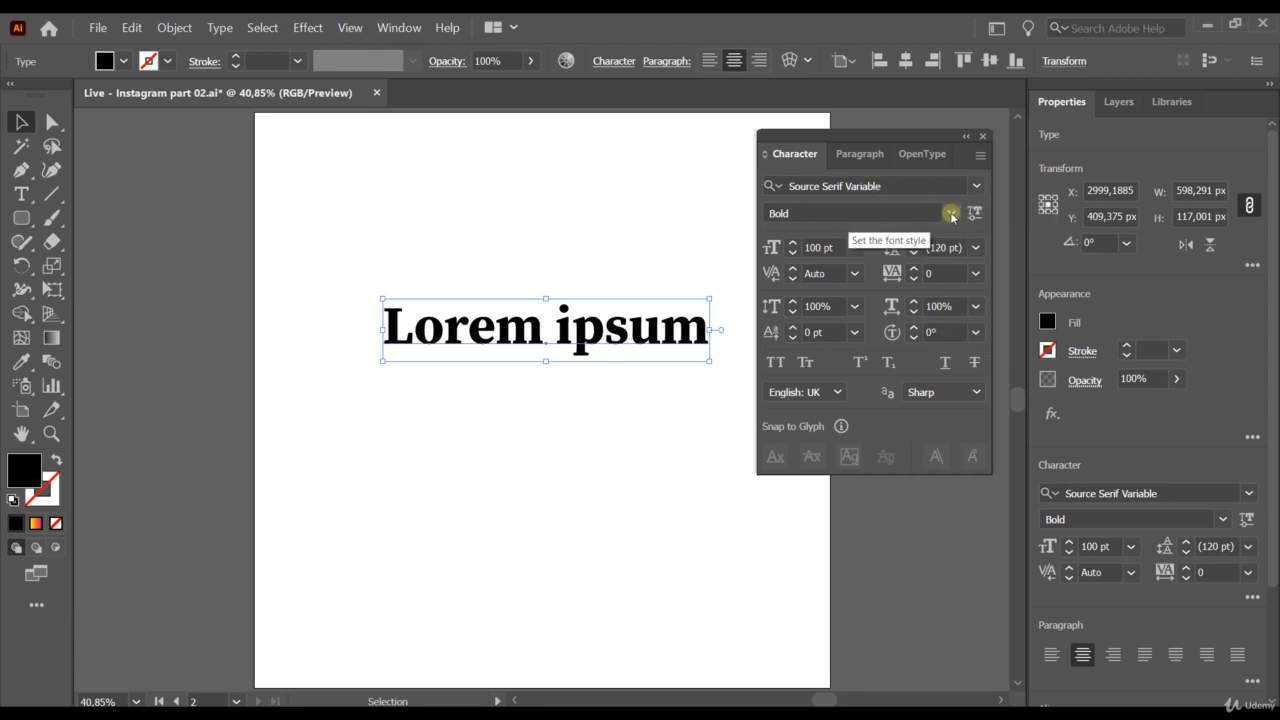
pyautogui.click(950, 213)
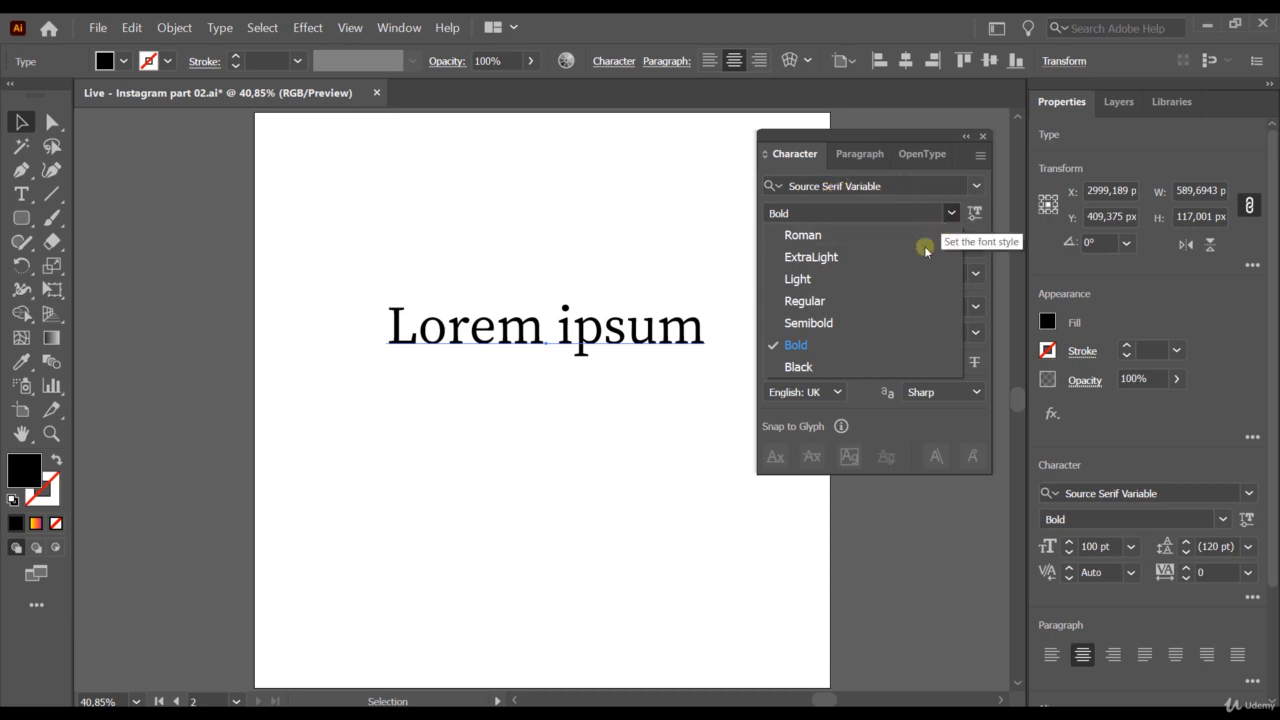
pyautogui.click(950, 213)
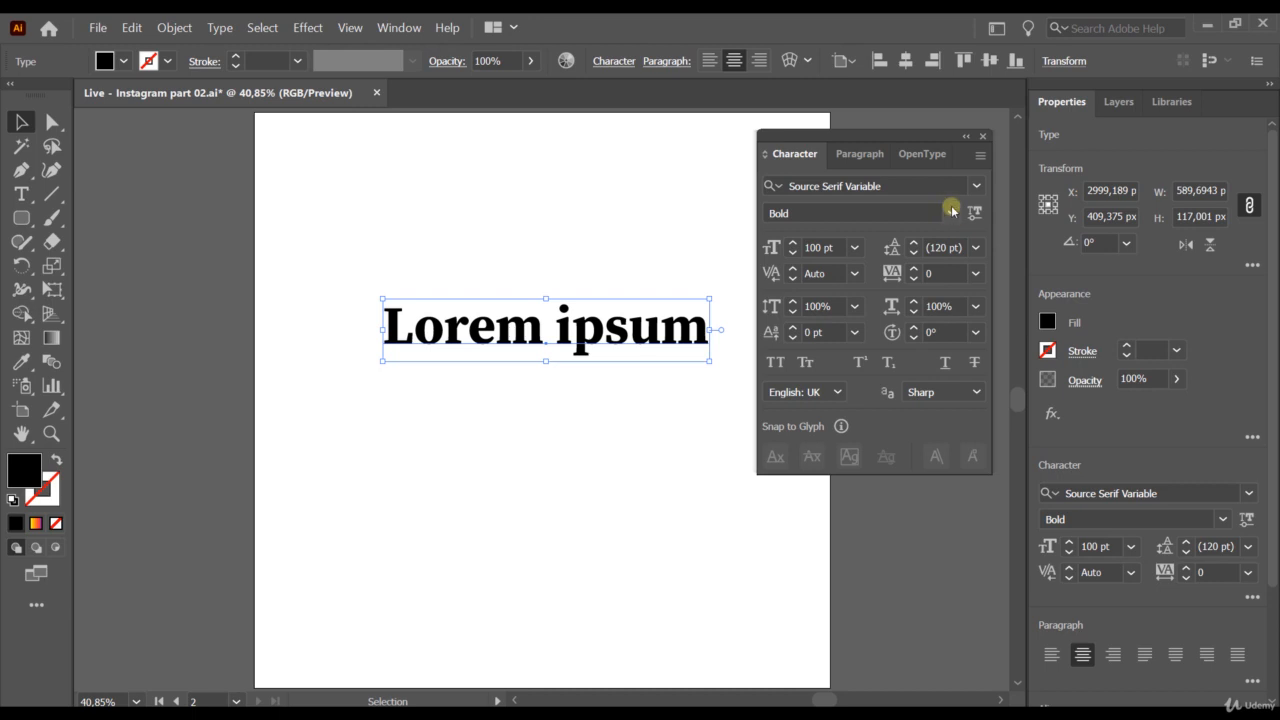
# Try stepping the "Lorem ipsum" font size up past 110 pt and return it to 100 pt.
pyautogui.click(855, 250)
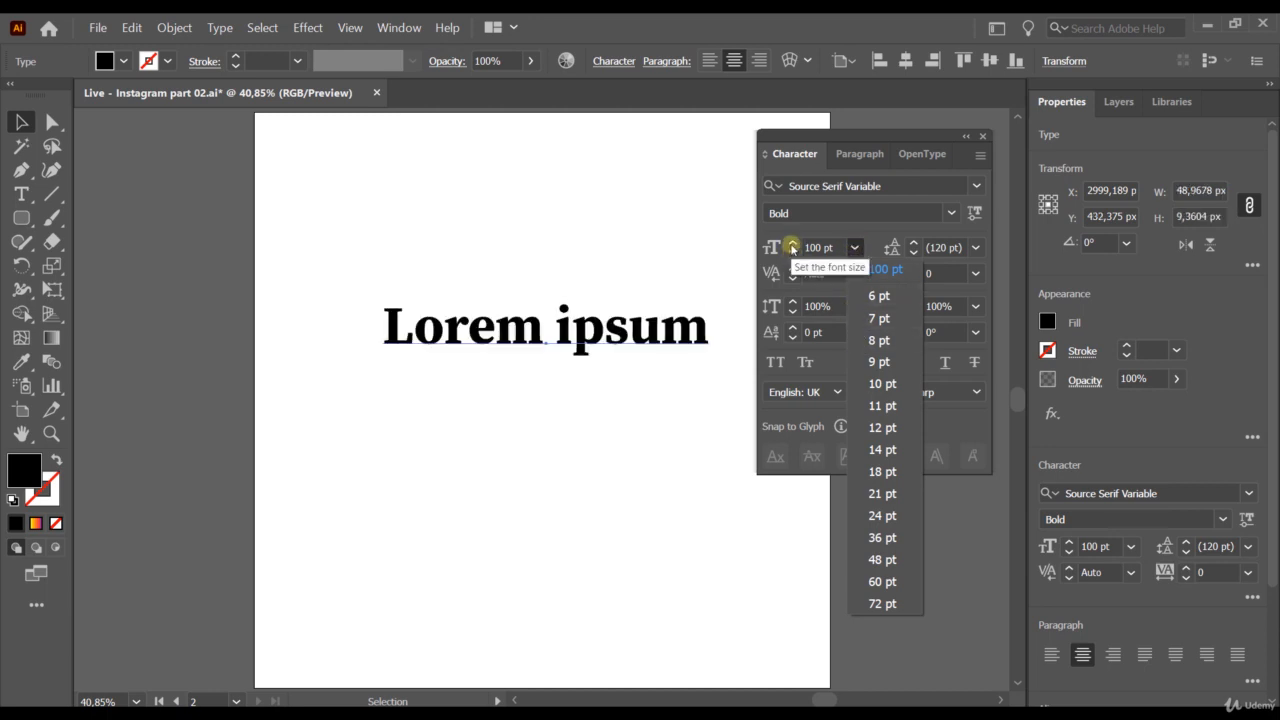
pyautogui.click(793, 246)
pyautogui.click(793, 246)
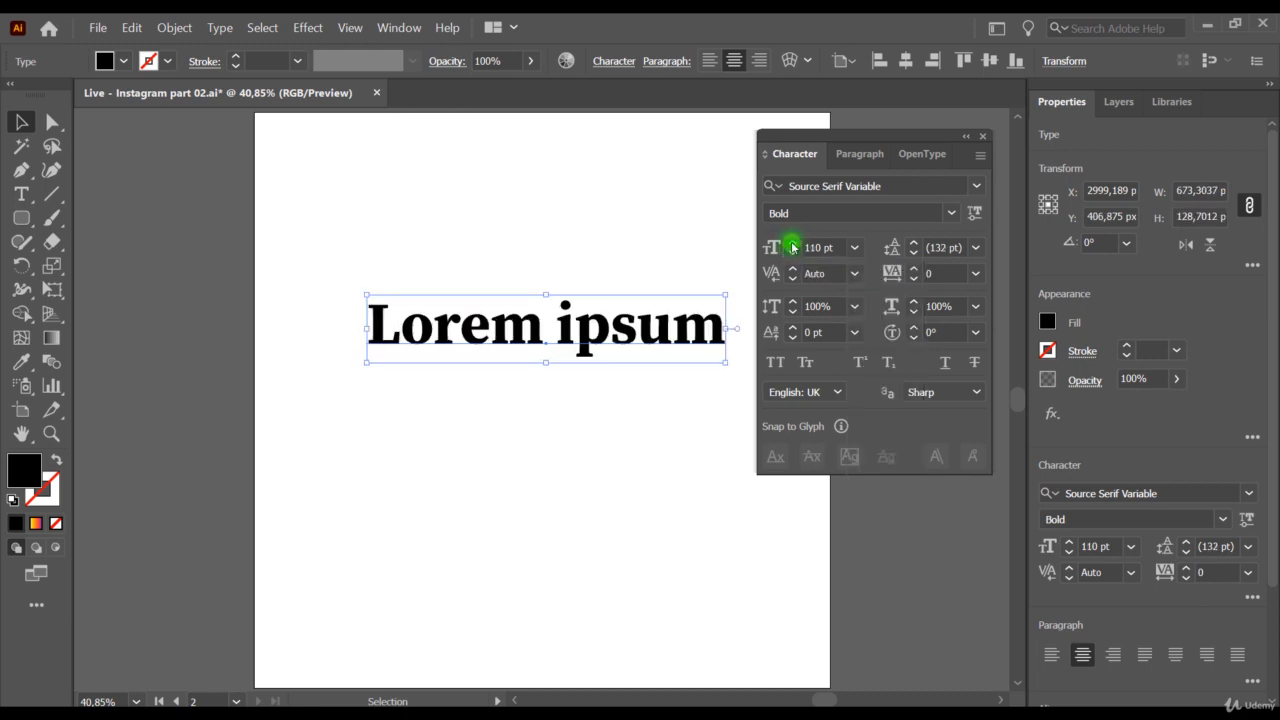
pyautogui.click(793, 244)
pyautogui.click(793, 251)
pyautogui.click(793, 251)
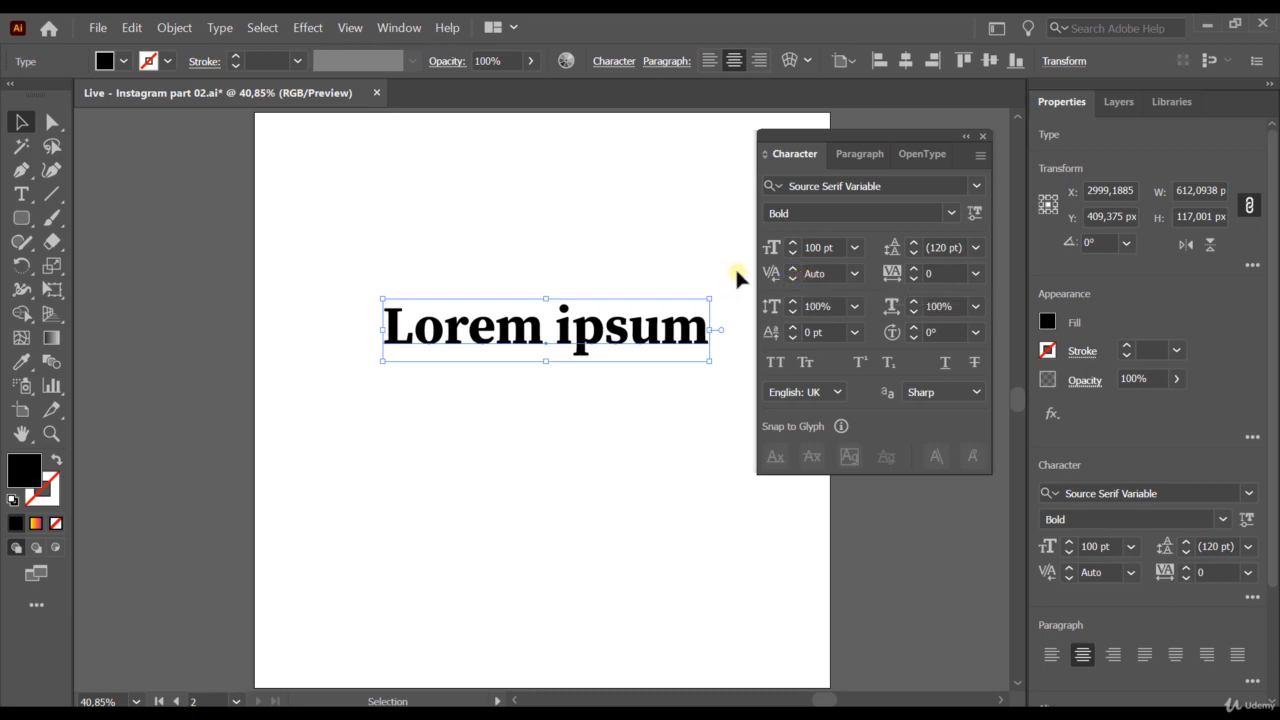
# Increase the font size of the "Lorem ipsum" text in 2 pt increments to 106 pt.
pyautogui.hotkey('ctrl', 'shift')
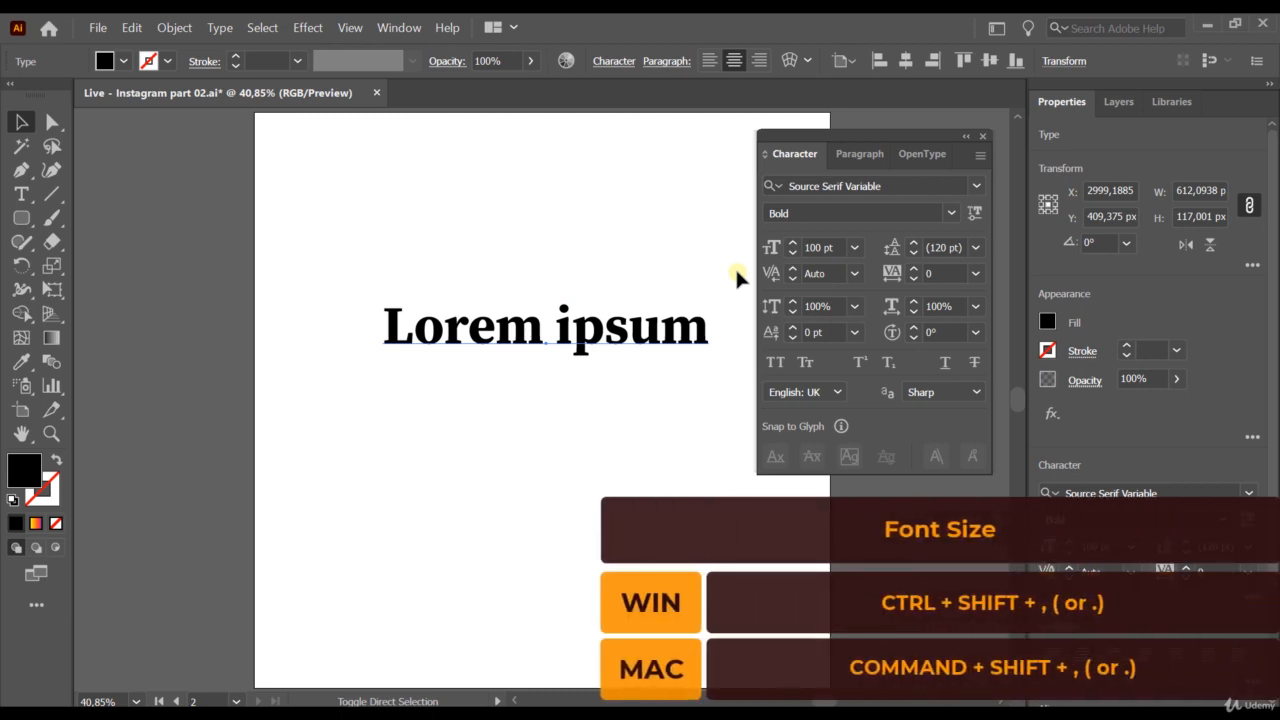
pyautogui.hotkey('ctrl', 'shift', '.')
pyautogui.hotkey('ctrl', 'shift', '.')
pyautogui.hotkey('ctrl', 'shift', '.')
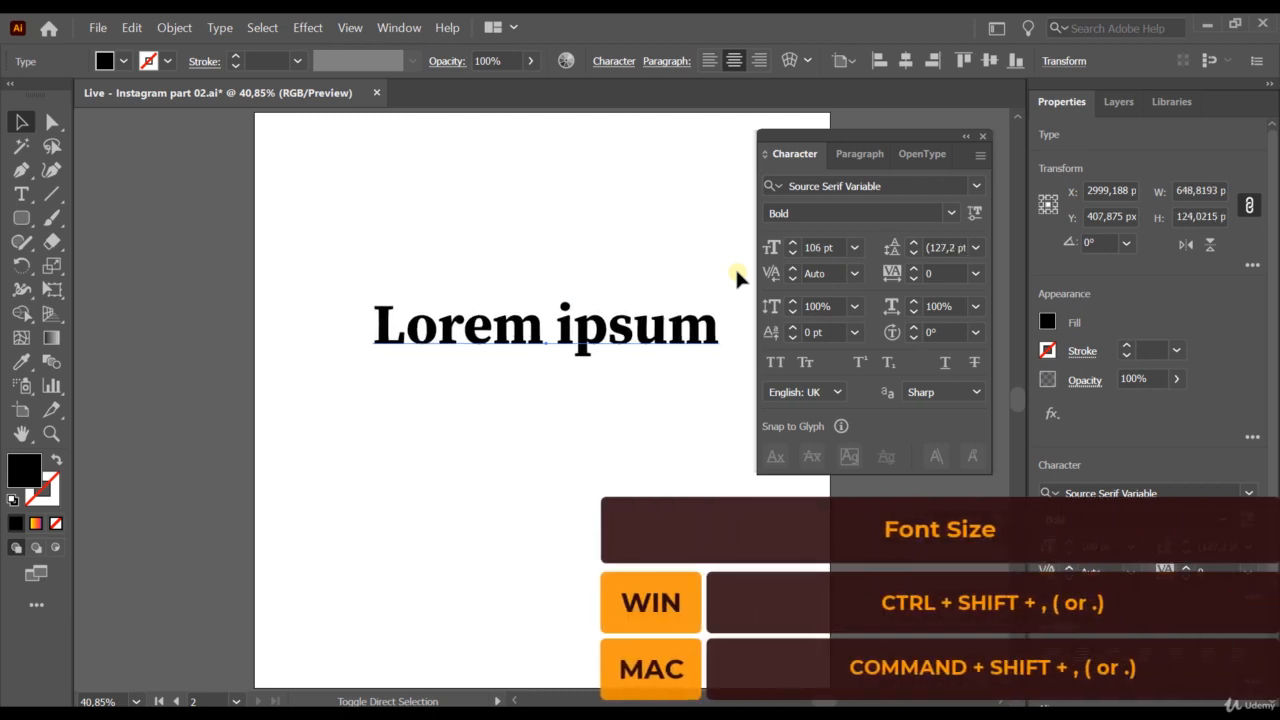
# Reduce the font size of the "Lorem ipsum" text in 2 pt increments to 78 pt.
pyautogui.hotkey('ctrl', 'shift', ',')
pyautogui.hotkey('ctrl', 'shift', ',')
pyautogui.hotkey('ctrl', 'shift', ',')
pyautogui.hotkey('ctrl', 'shift', ',')
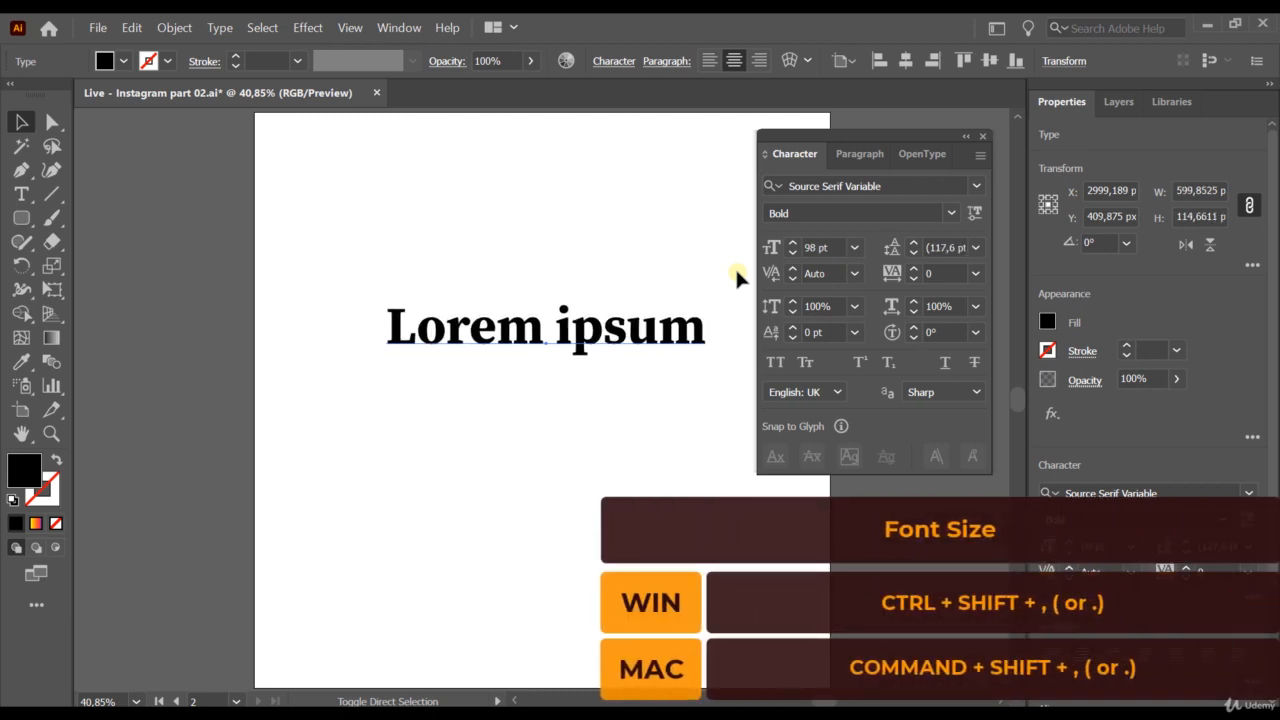
pyautogui.hotkey('ctrl', 'shift', ',')
pyautogui.hotkey('ctrl', 'shift', ',')
pyautogui.hotkey('ctrl', 'shift', ',')
pyautogui.hotkey('ctrl', 'shift', ',')
pyautogui.hotkey('ctrl', 'shift', ',')
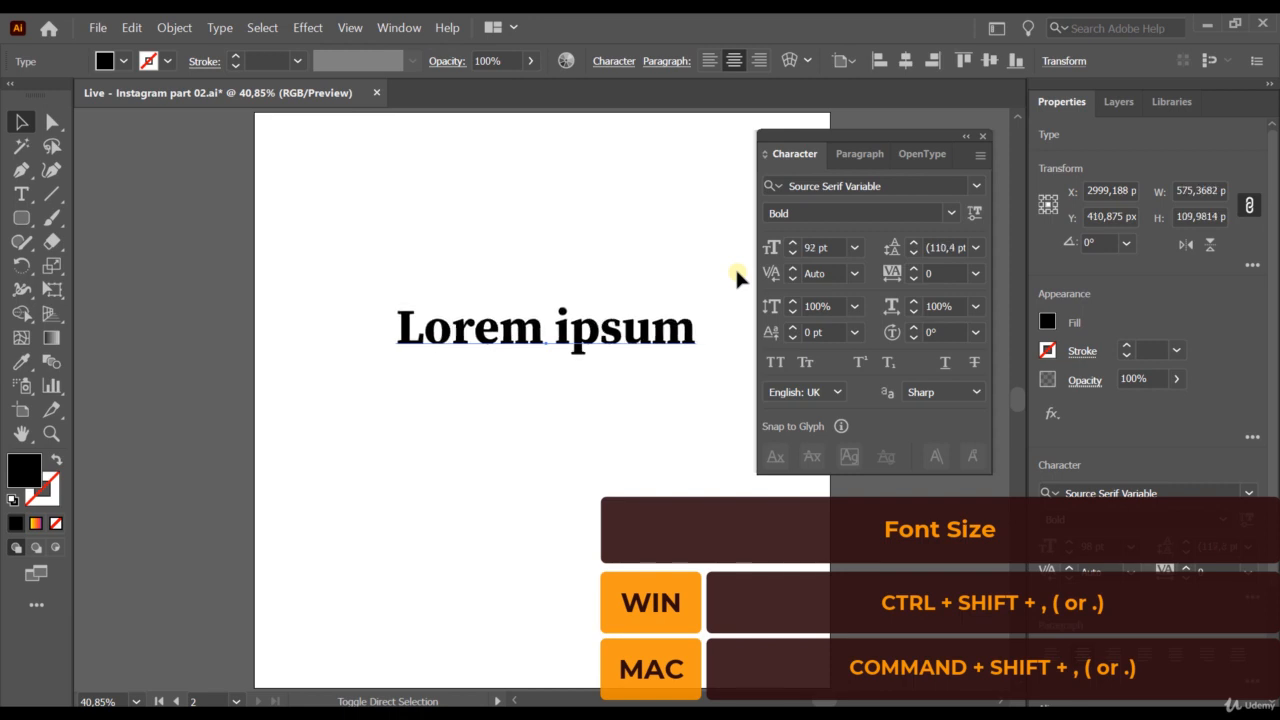
pyautogui.hotkey('ctrl', 'shift', ',')
pyautogui.hotkey('ctrl', 'shift', ',')
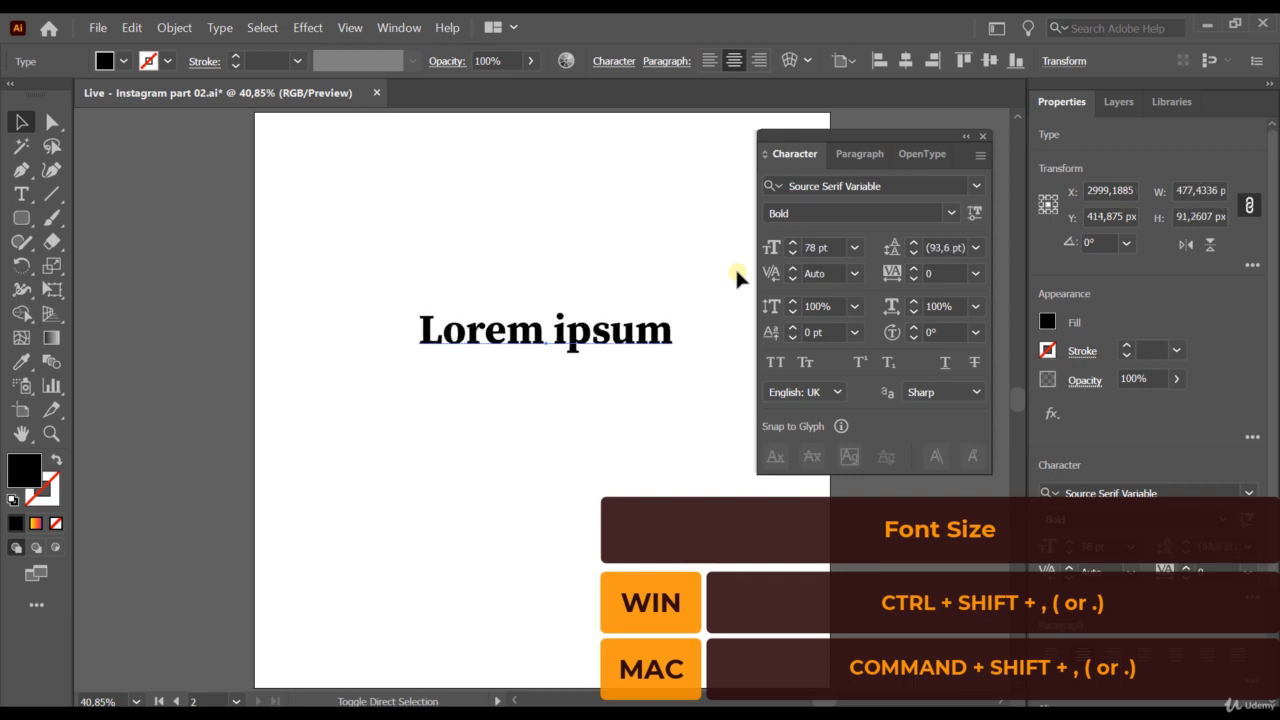
# Increase the font size of the "Lorem ipsum" text in 2 pt increments to 112 pt.
pyautogui.hotkey('ctrl', 'shift', '.')
pyautogui.hotkey('ctrl', 'shift', '.')
pyautogui.hotkey('ctrl', 'shift', '.')
pyautogui.hotkey('ctrl', 'shift', '.')
pyautogui.hotkey('ctrl', 'shift', '.')
pyautogui.hotkey('ctrl', 'shift', '.')
pyautogui.hotkey('ctrl', 'shift', '.')
pyautogui.hotkey('ctrl', 'shift', '.')
pyautogui.hotkey('ctrl', 'shift', '.')
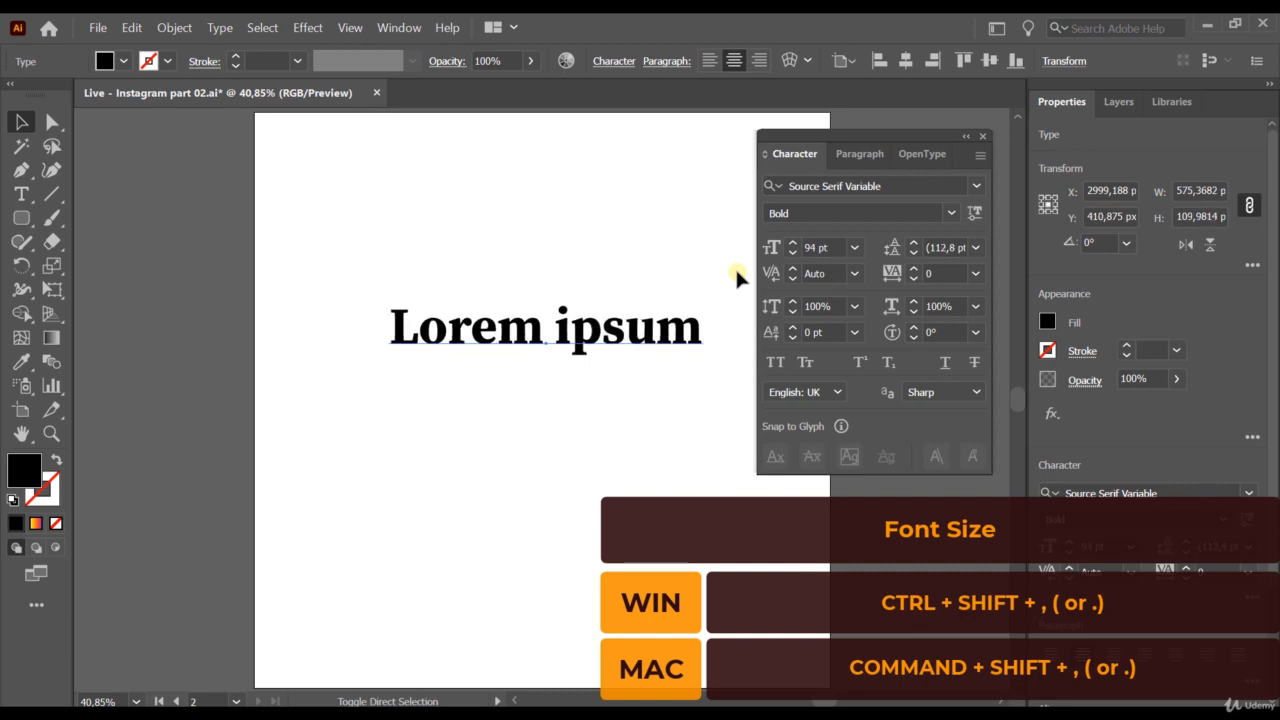
pyautogui.hotkey('ctrl', 'shift', '.')
pyautogui.hotkey('ctrl', 'shift', '.')
pyautogui.hotkey('ctrl', 'shift', '.')
pyautogui.hotkey('ctrl', 'shift', '.')
pyautogui.hotkey('ctrl', 'shift', '.')
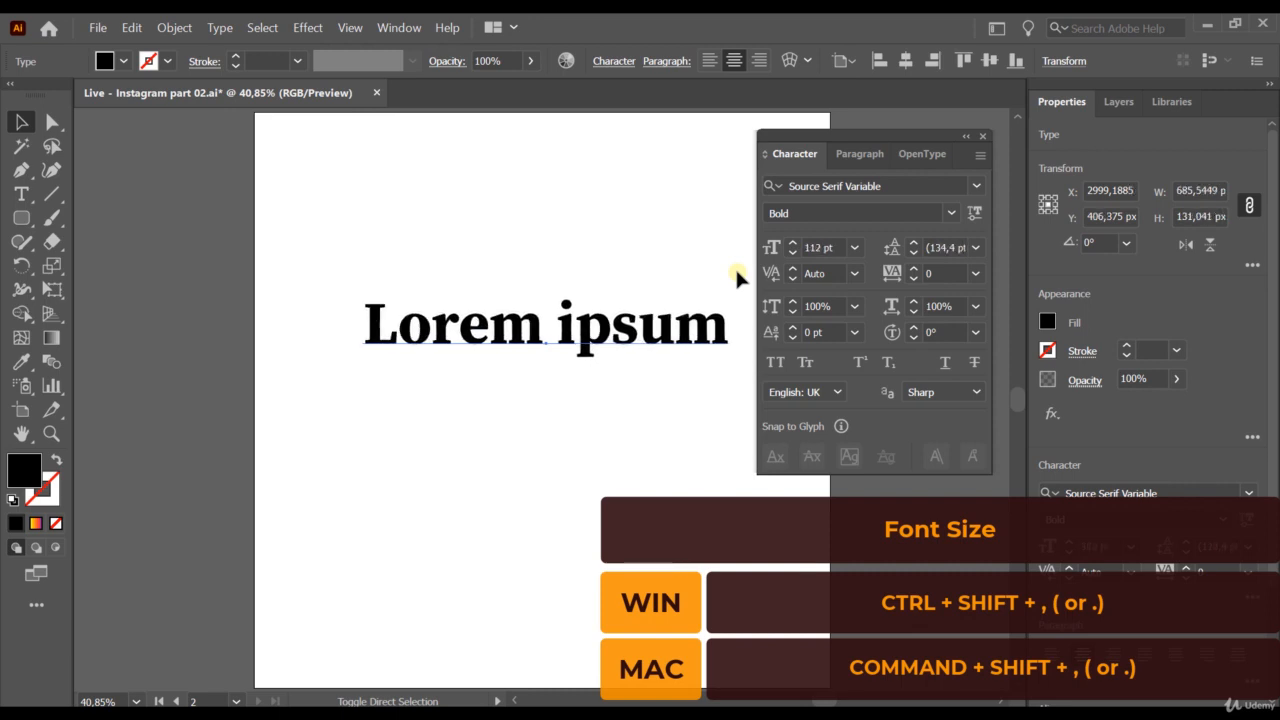
# Reduce the font size of the "Lorem ipsum" text in 2 pt increments to 100 pt.
pyautogui.hotkey('ctrl', 'shift', ',')
pyautogui.hotkey('ctrl', 'shift', ',')
pyautogui.hotkey('ctrl', 'shift', ',')
pyautogui.hotkey('ctrl', 'shift', ',')
pyautogui.hotkey('ctrl', 'shift', ',')
pyautogui.hotkey('ctrl', 'shift', ',')
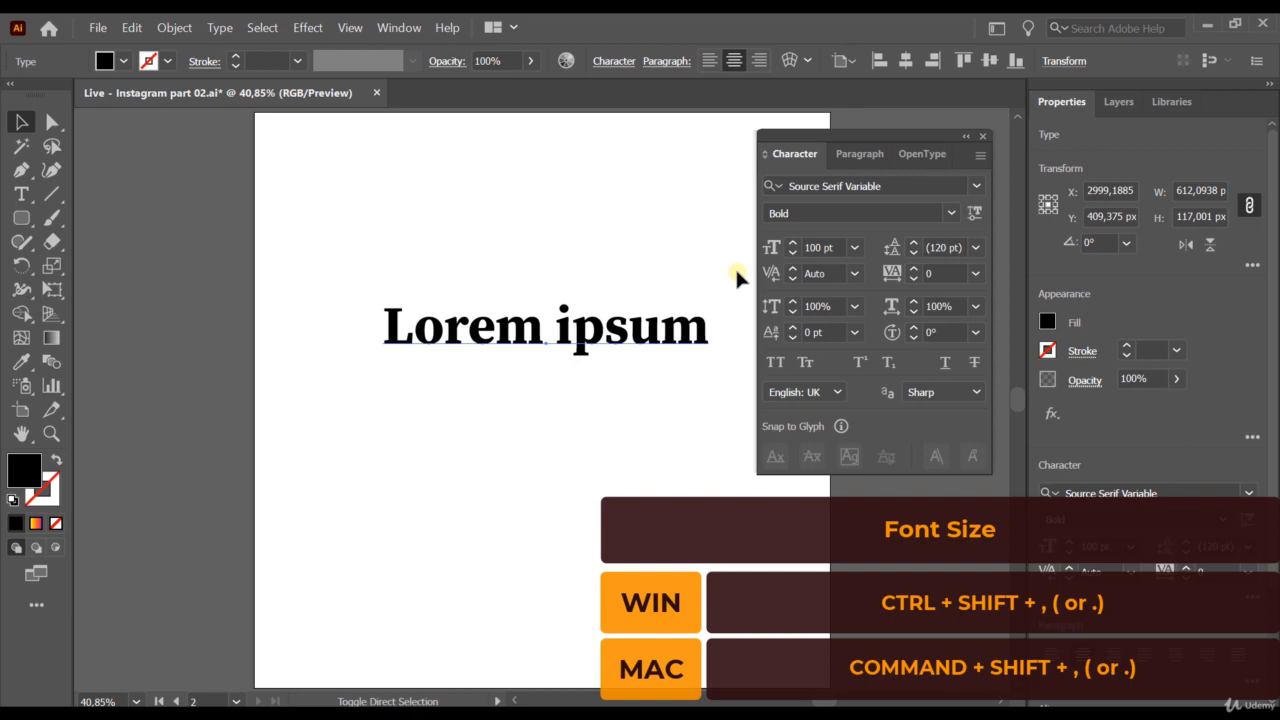
pyautogui.press('Escape')
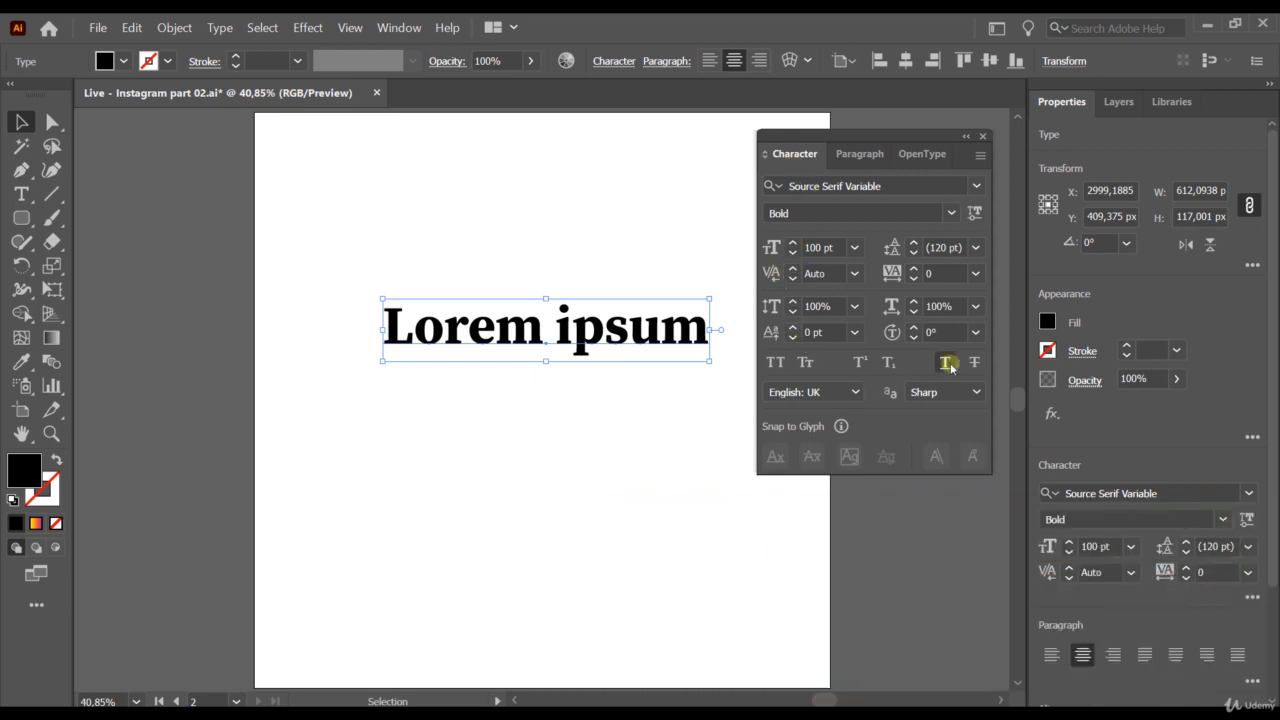
# Show the Font Height Options and the Touch Type Tool in the Character panel.
pyautogui.click(980, 160)
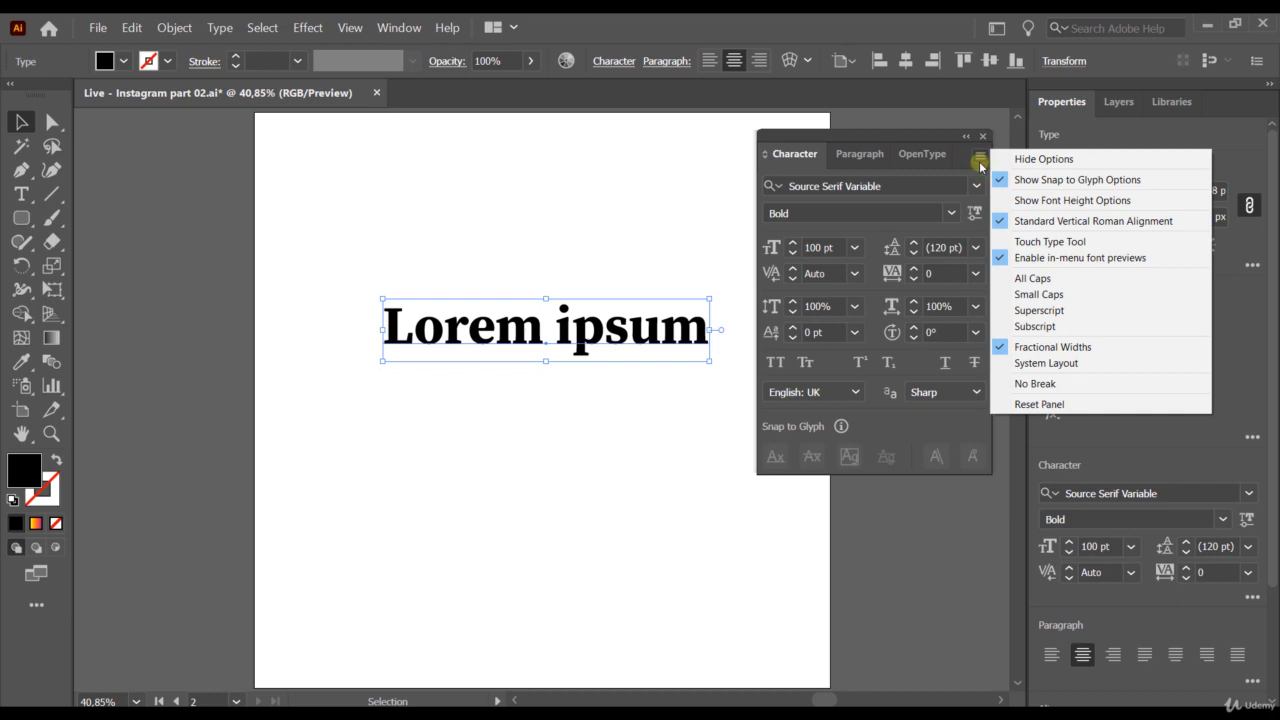
pyautogui.click(1031, 202)
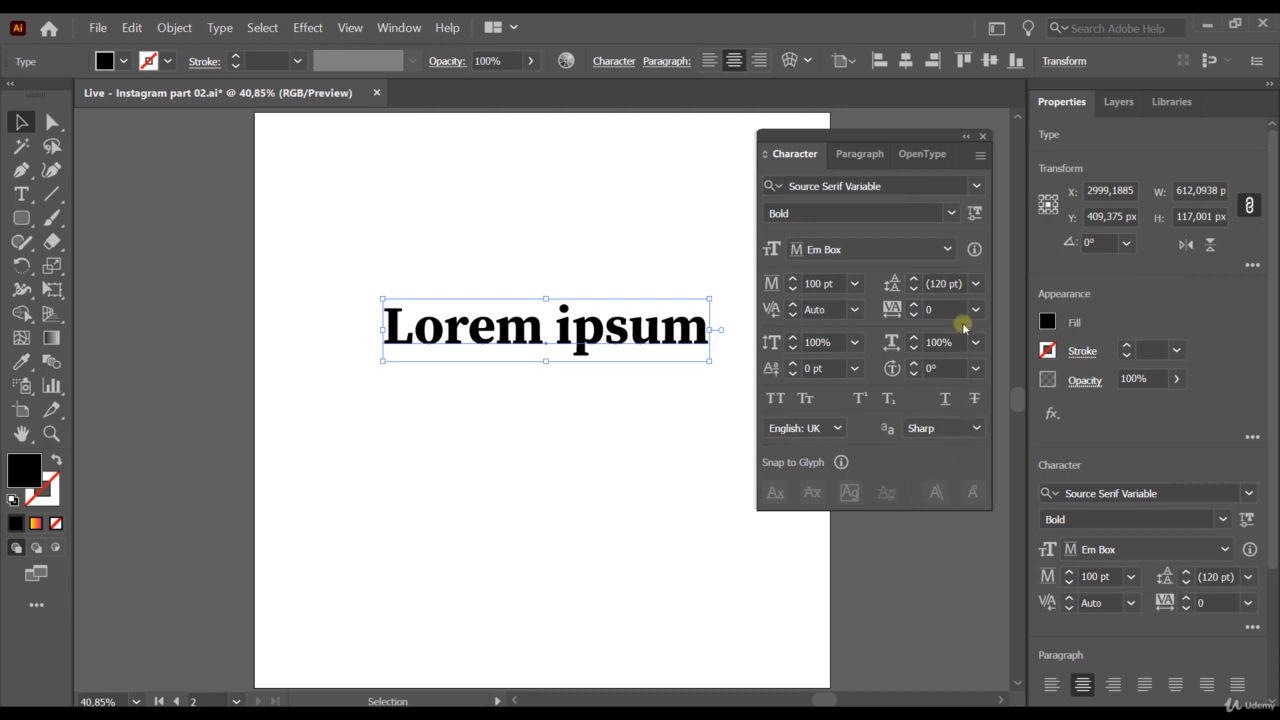
pyautogui.click(979, 155)
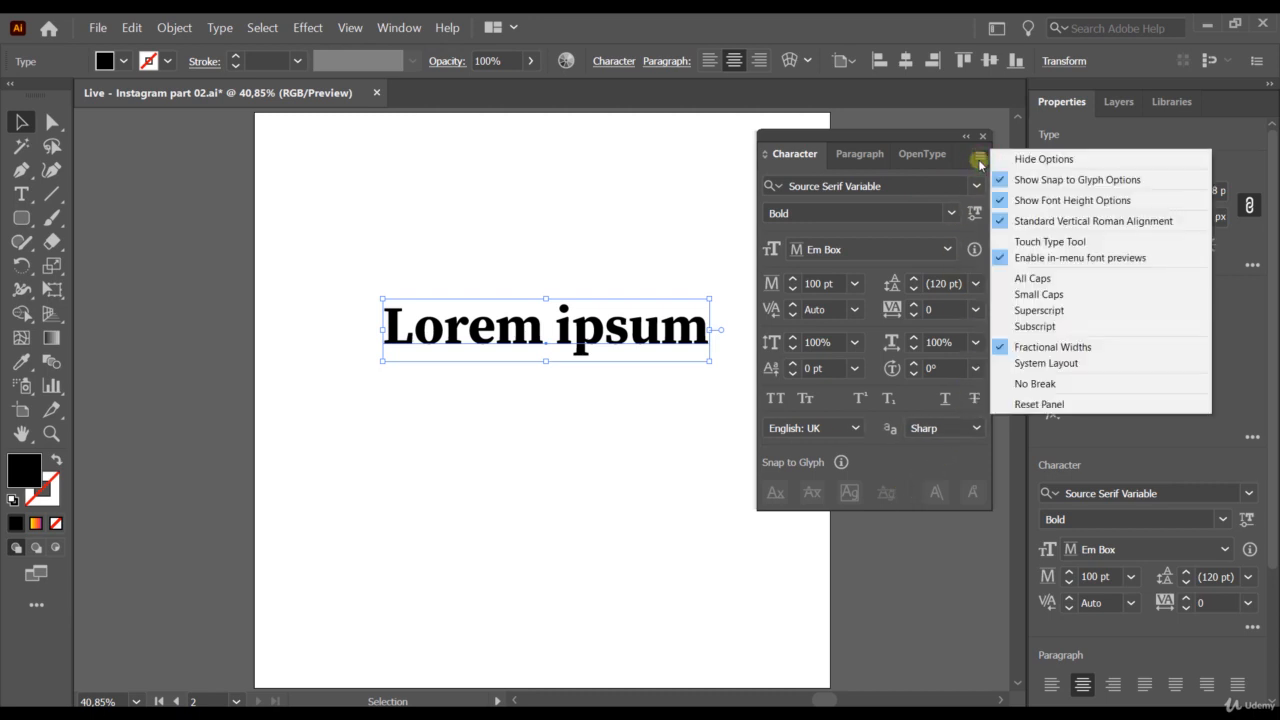
pyautogui.click(1040, 243)
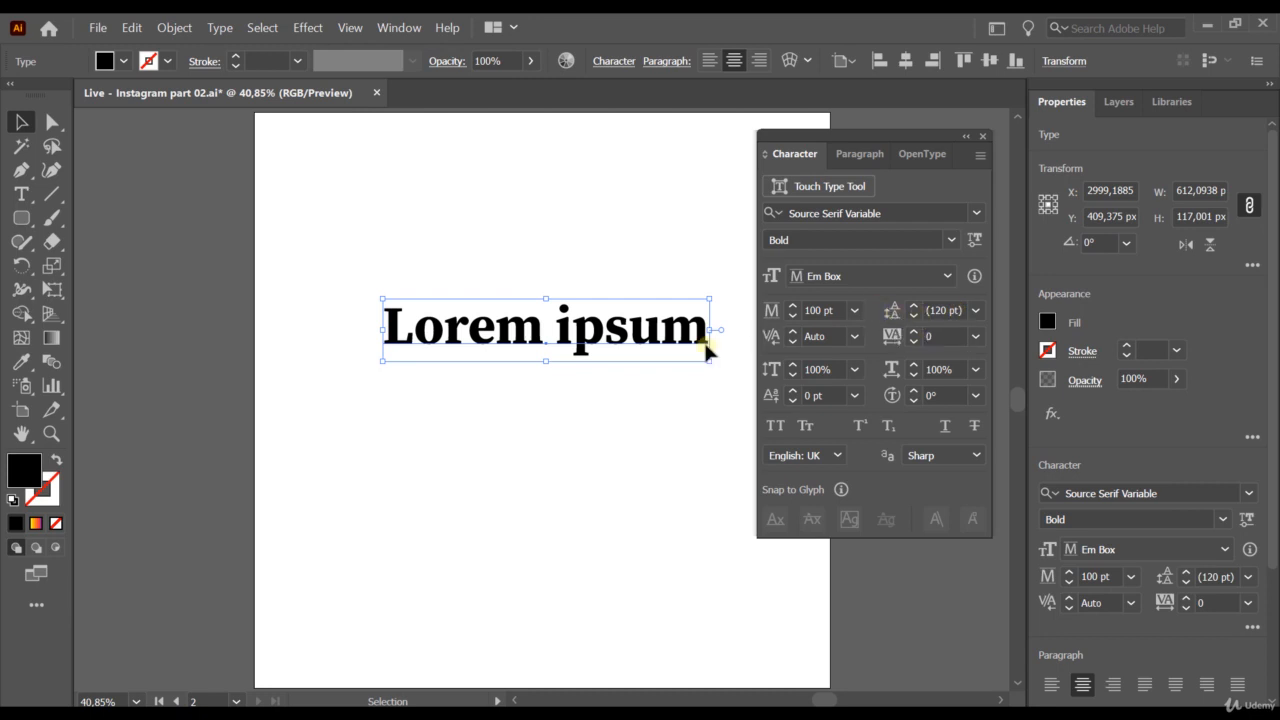
# Break the "Lorem ipsum" text onto two lines before "ipsum" and select the whole text object.
pyautogui.doubleClick(556, 332)
pyautogui.press('Return')
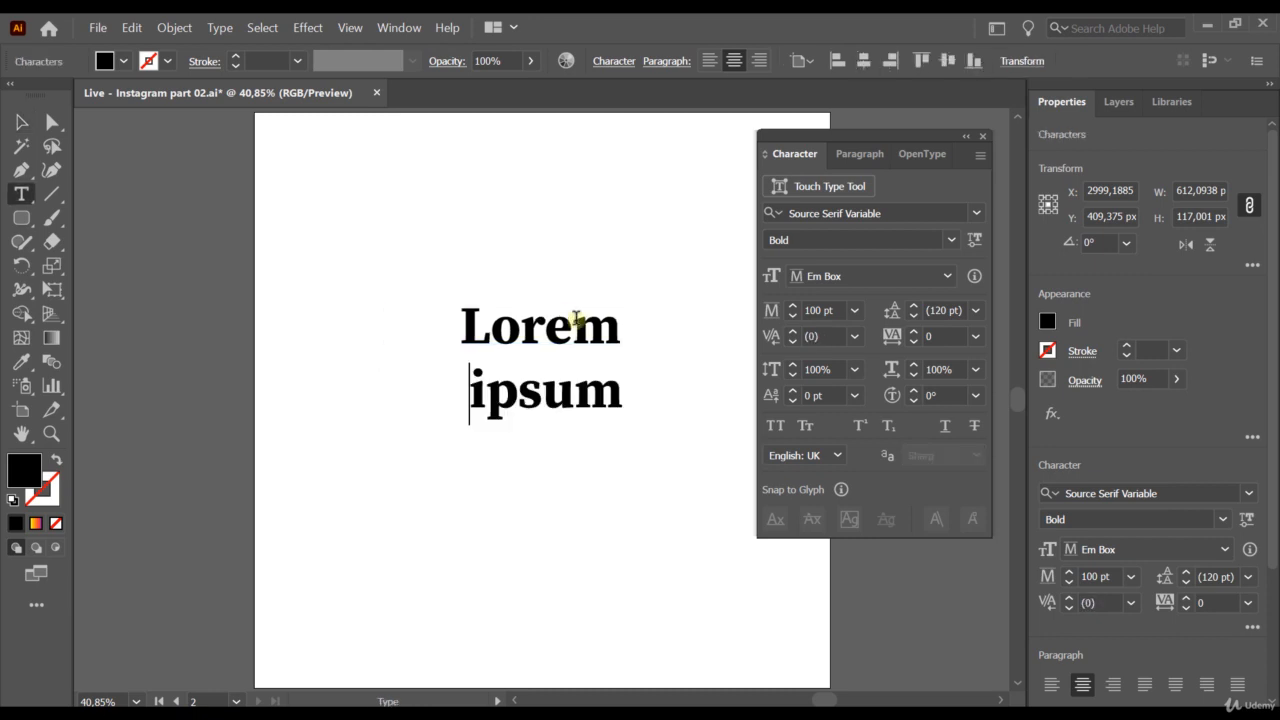
pyautogui.click(18, 119)
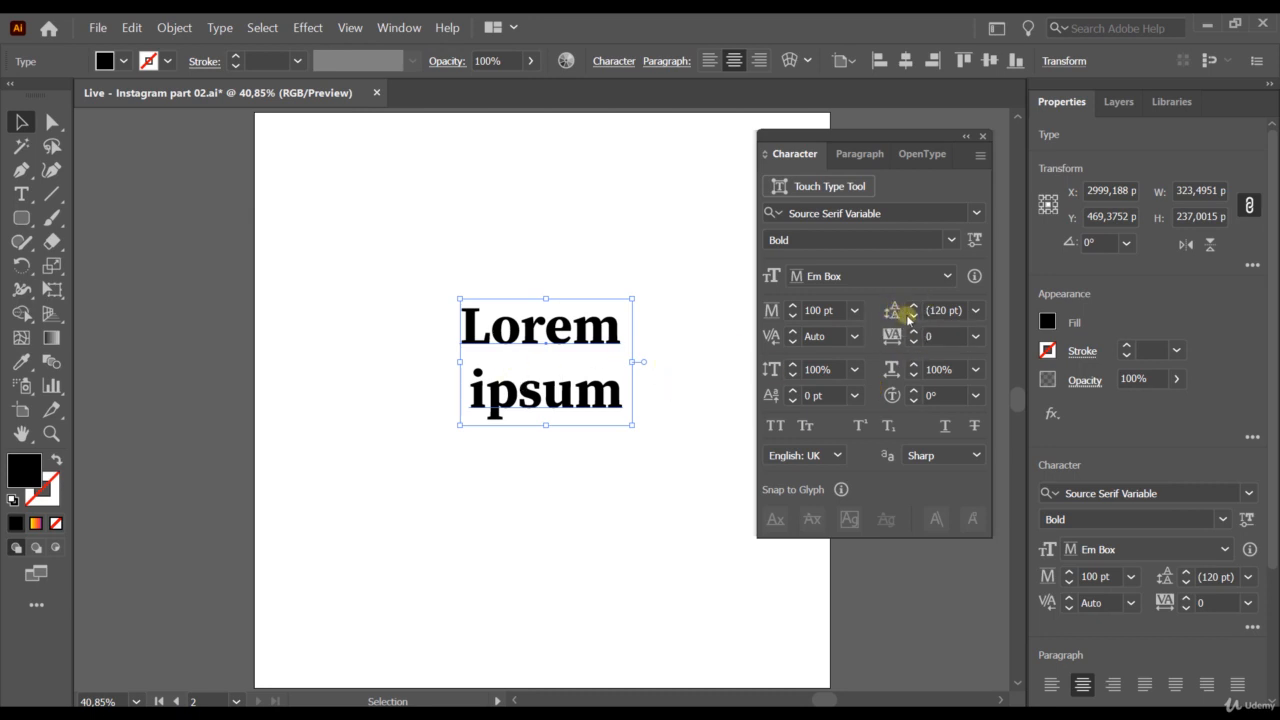
# Try a leading of 72 pt on the two-line text and return it to Auto.
pyautogui.click(974, 312)
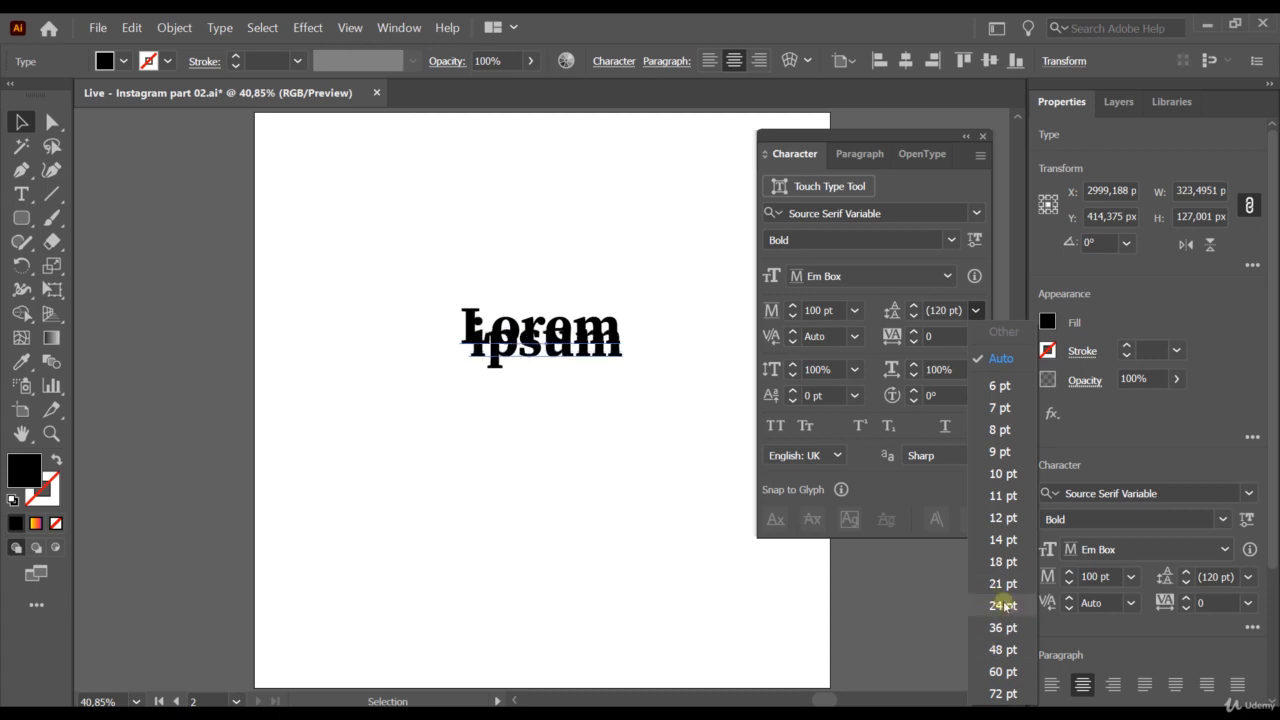
pyautogui.click(1003, 693)
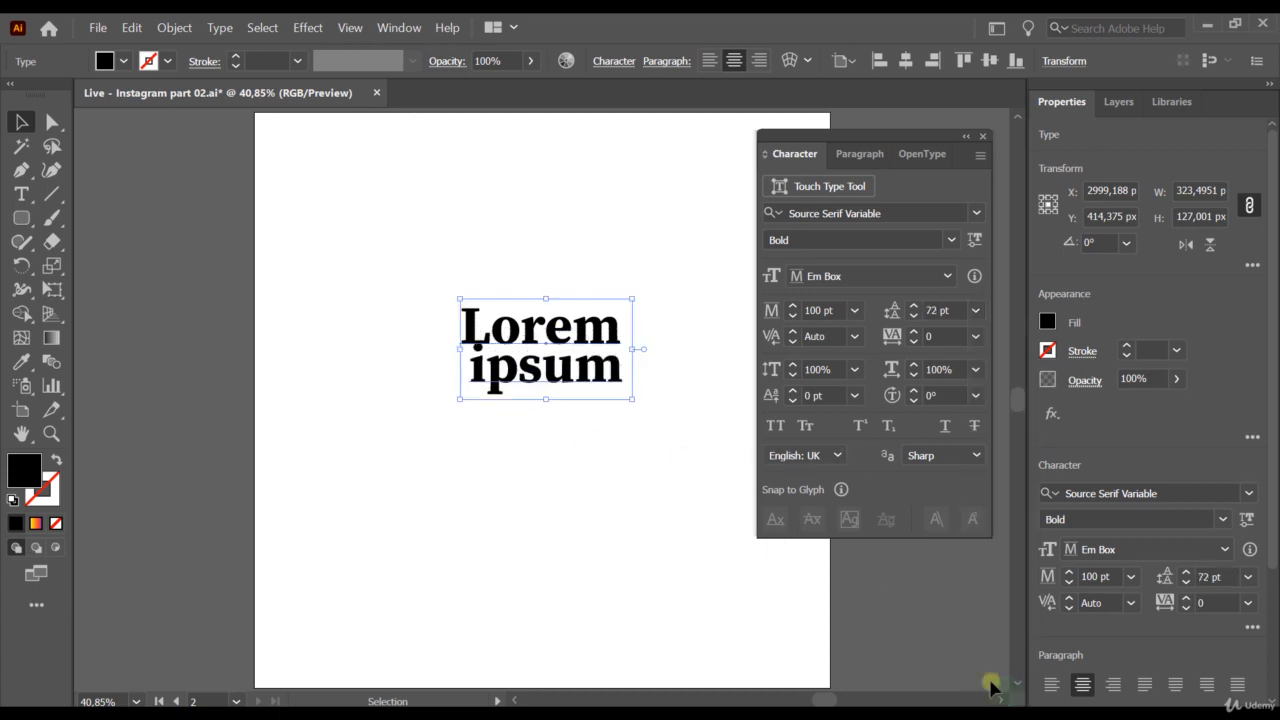
pyautogui.click(976, 310)
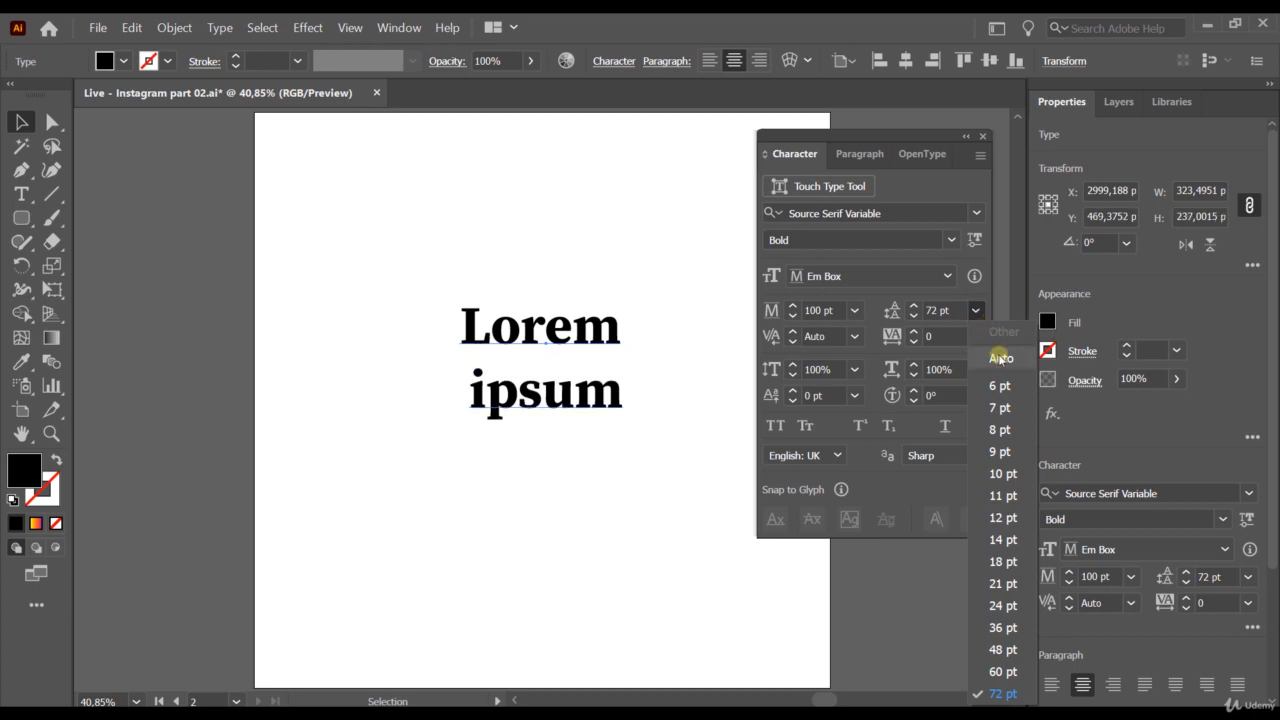
pyautogui.click(1000, 357)
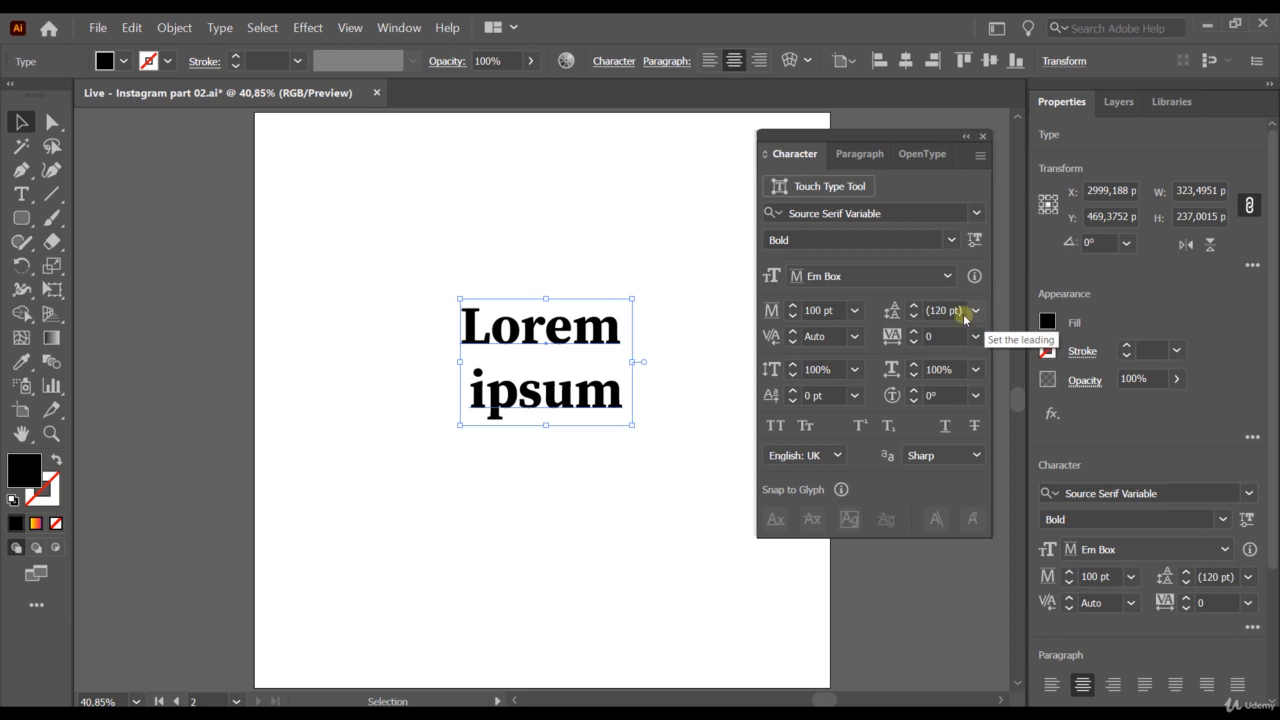
# Set the two-line text's font size to 150 pt and its font family to Myriad Pro.
pyautogui.click(833, 311)
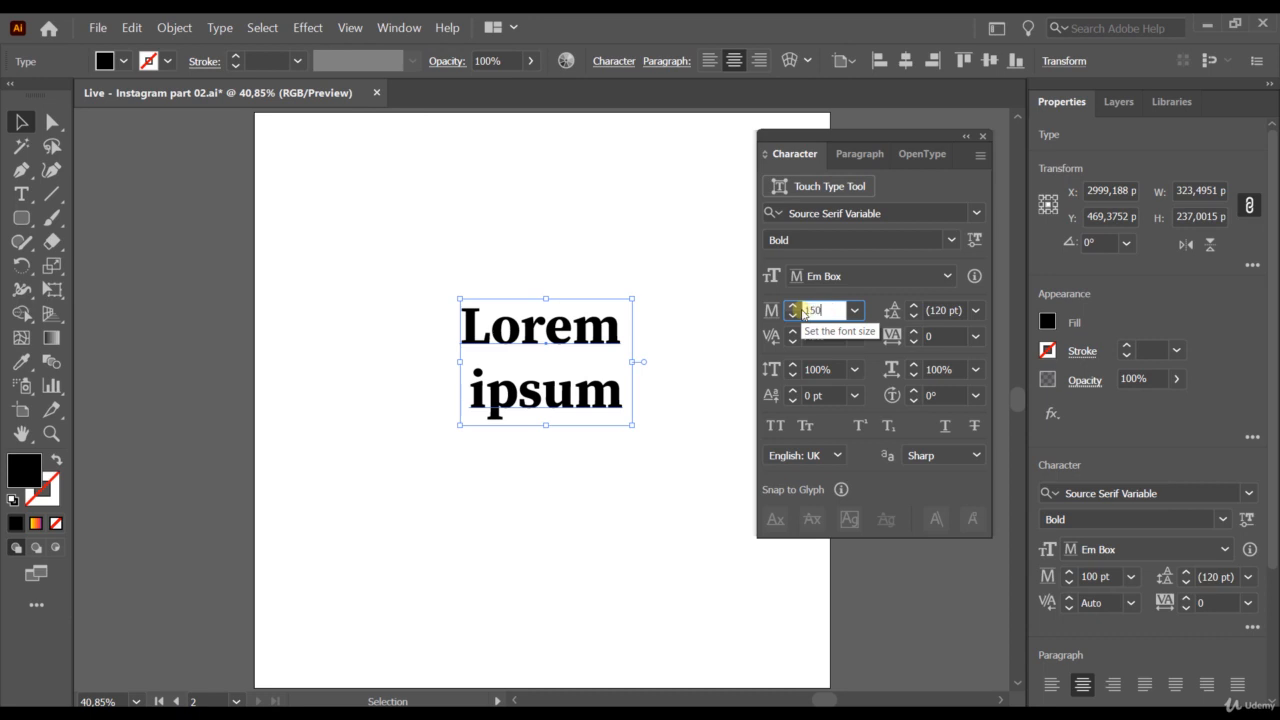
pyautogui.write('150')
pyautogui.press('Tab')
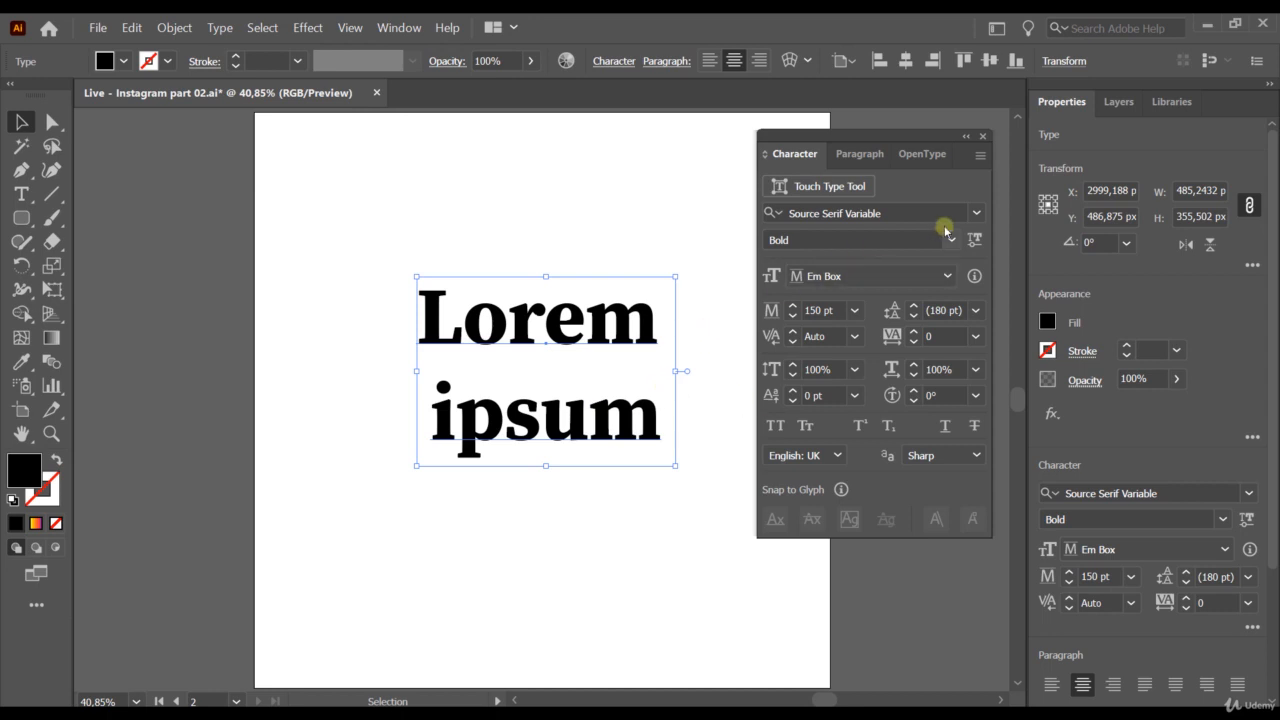
pyautogui.click(977, 213)
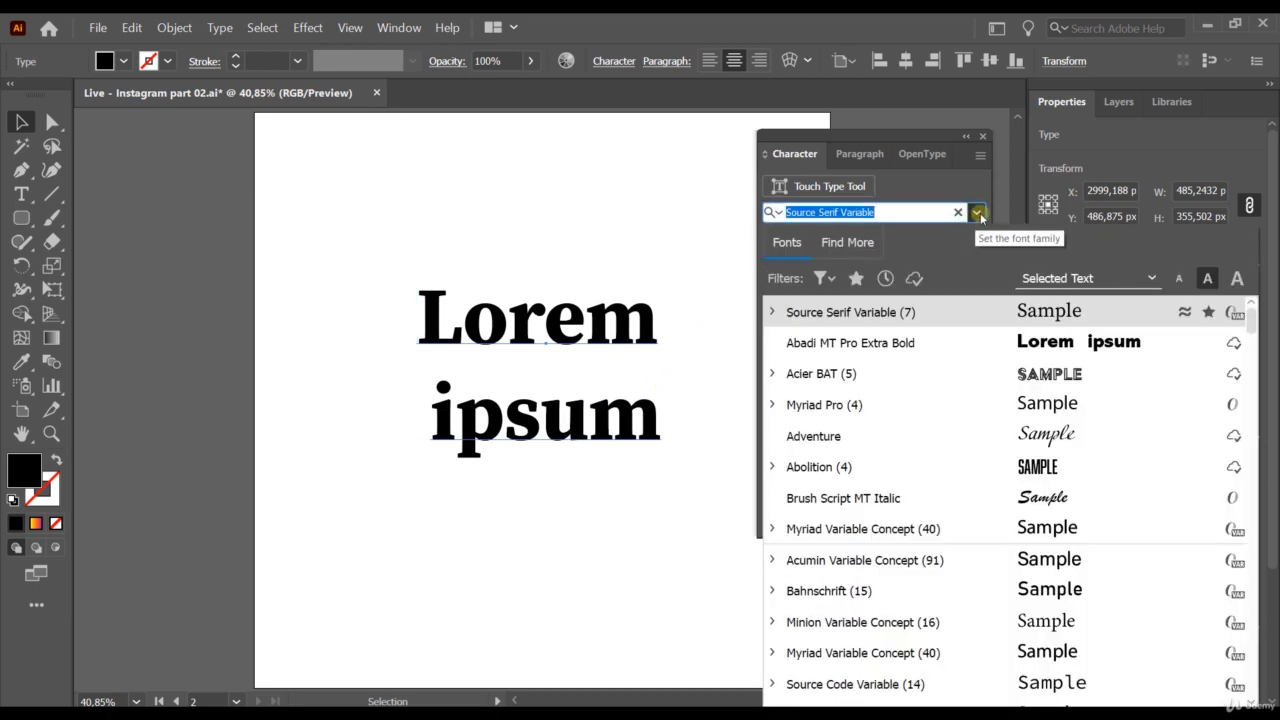
pyautogui.click(815, 405)
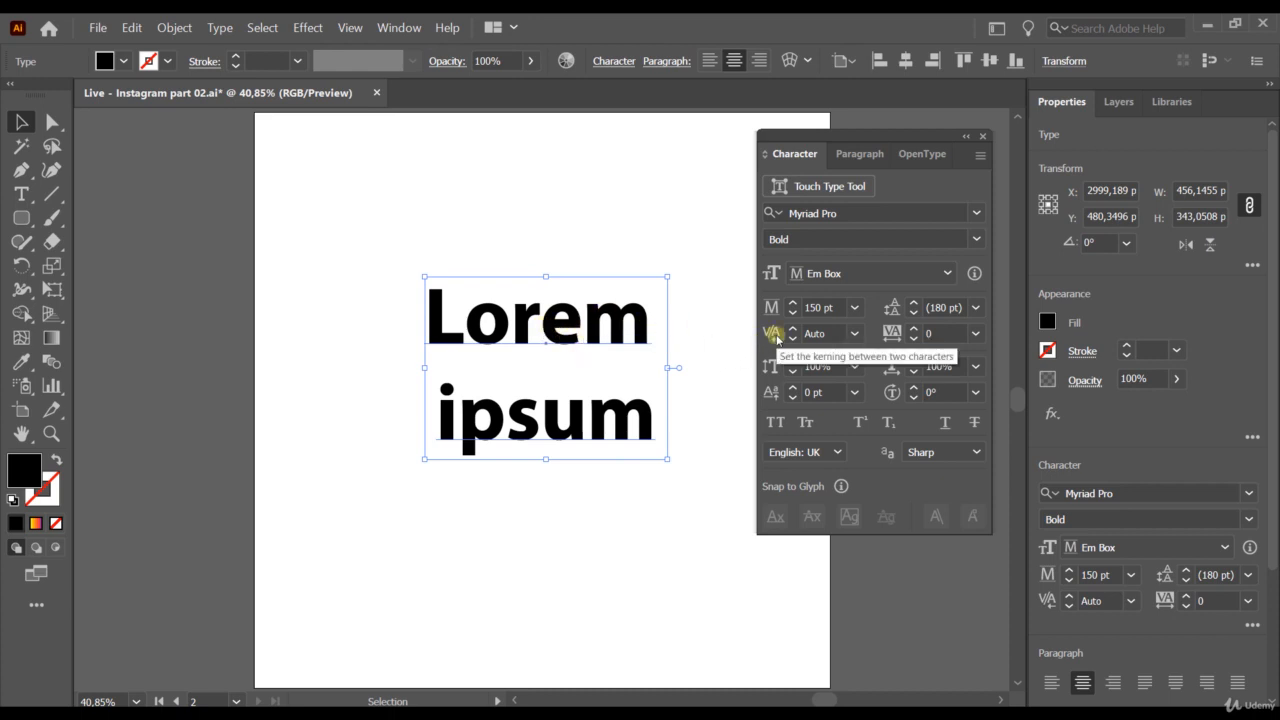
# Set the kerning between the "e" and "m" of "Lorem" to -50.
pyautogui.doubleClick(581, 320)
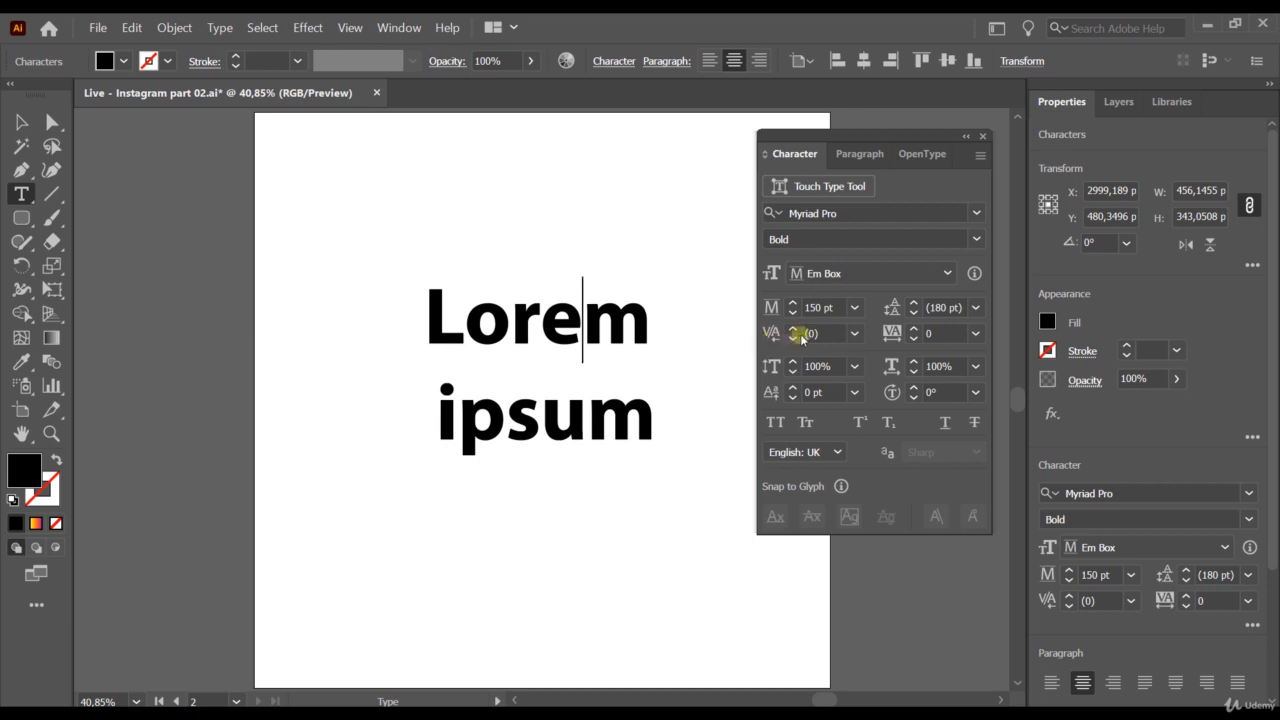
pyautogui.click(852, 338)
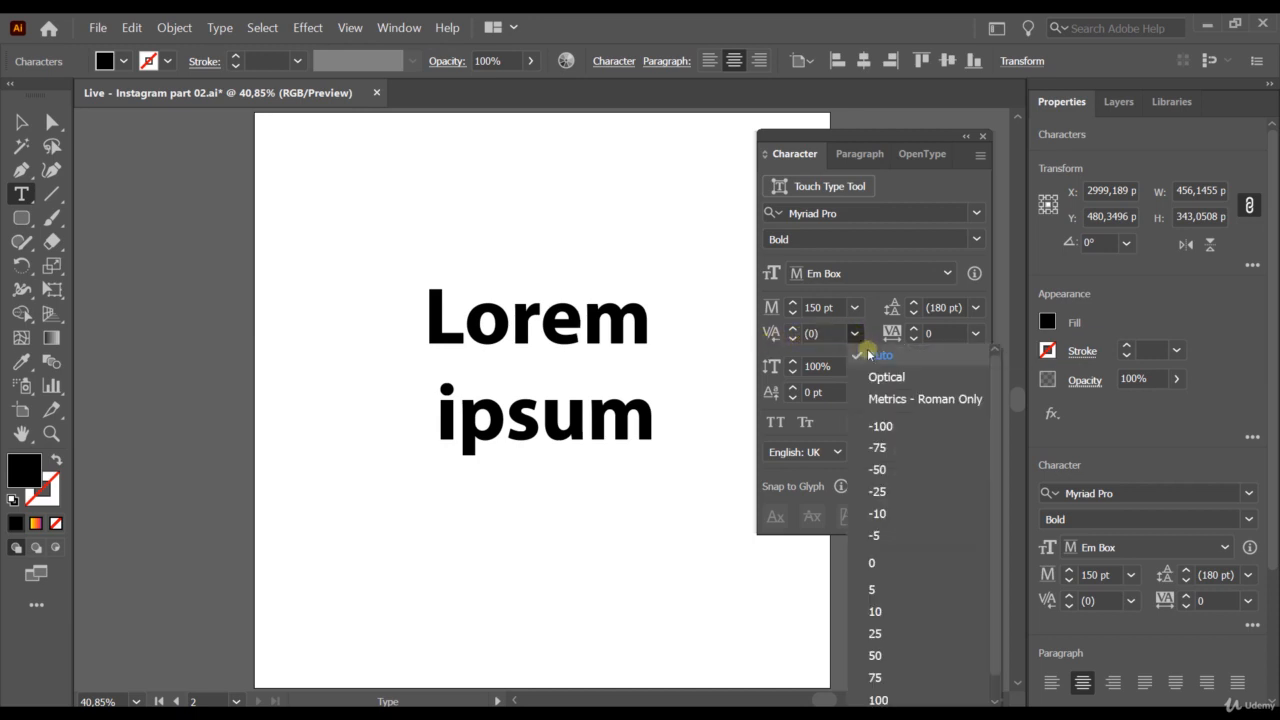
pyautogui.click(880, 468)
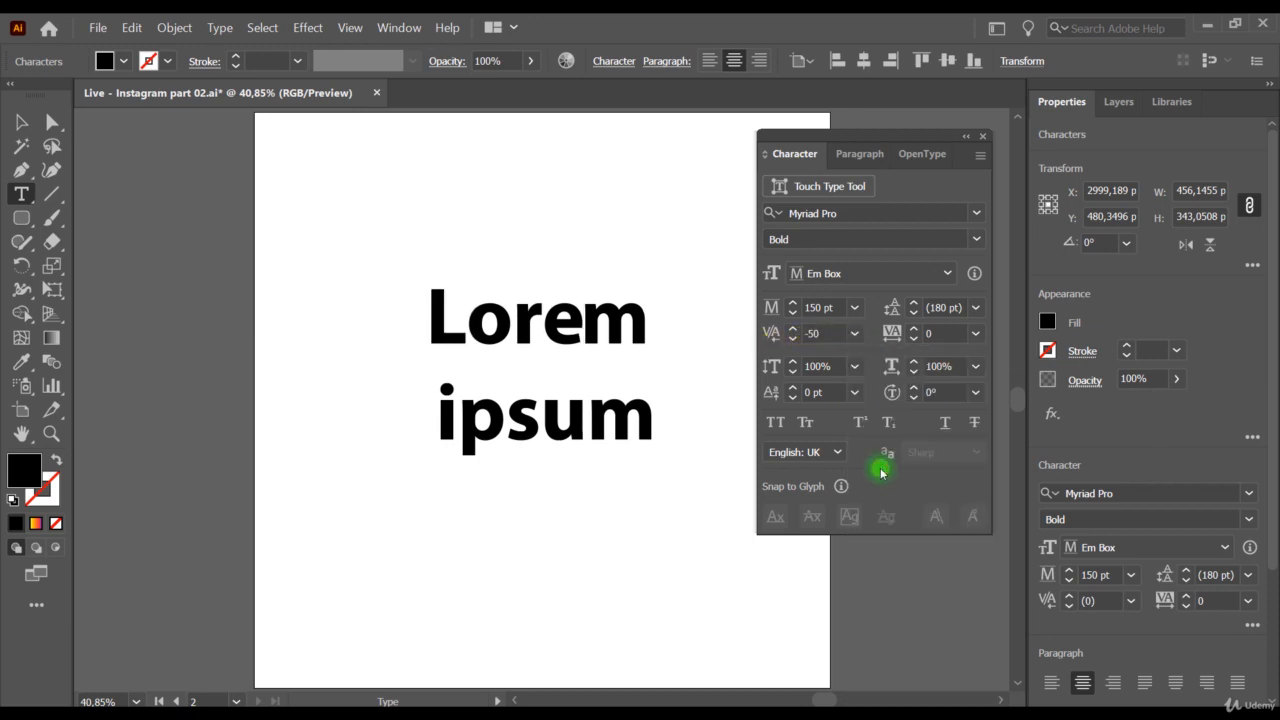
# Fine-tune the kerning between the "e" and "m" of "Lorem" in steps of 10, down to -100 and back up to -70.
pyautogui.click(581, 318)
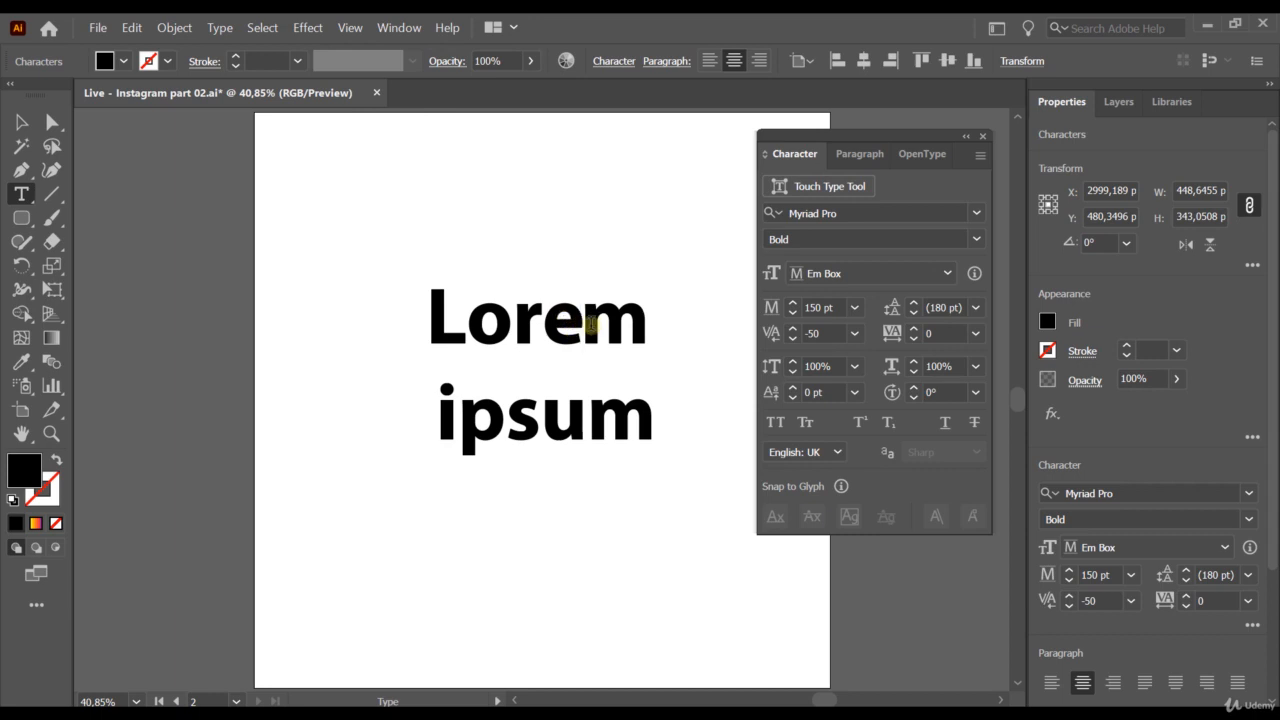
pyautogui.click(791, 333)
pyautogui.click(791, 338)
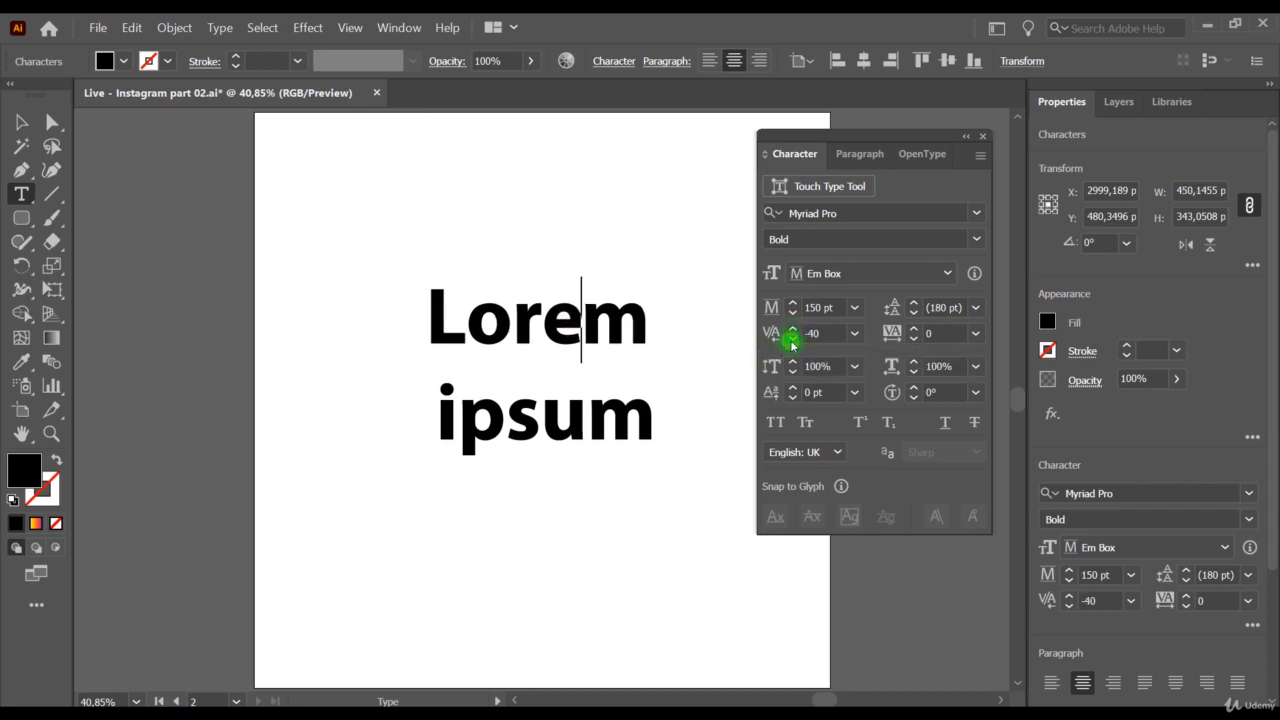
pyautogui.click(791, 338)
pyautogui.click(791, 338)
pyautogui.click(791, 338)
pyautogui.click(791, 338)
pyautogui.click(791, 338)
pyautogui.click(791, 329)
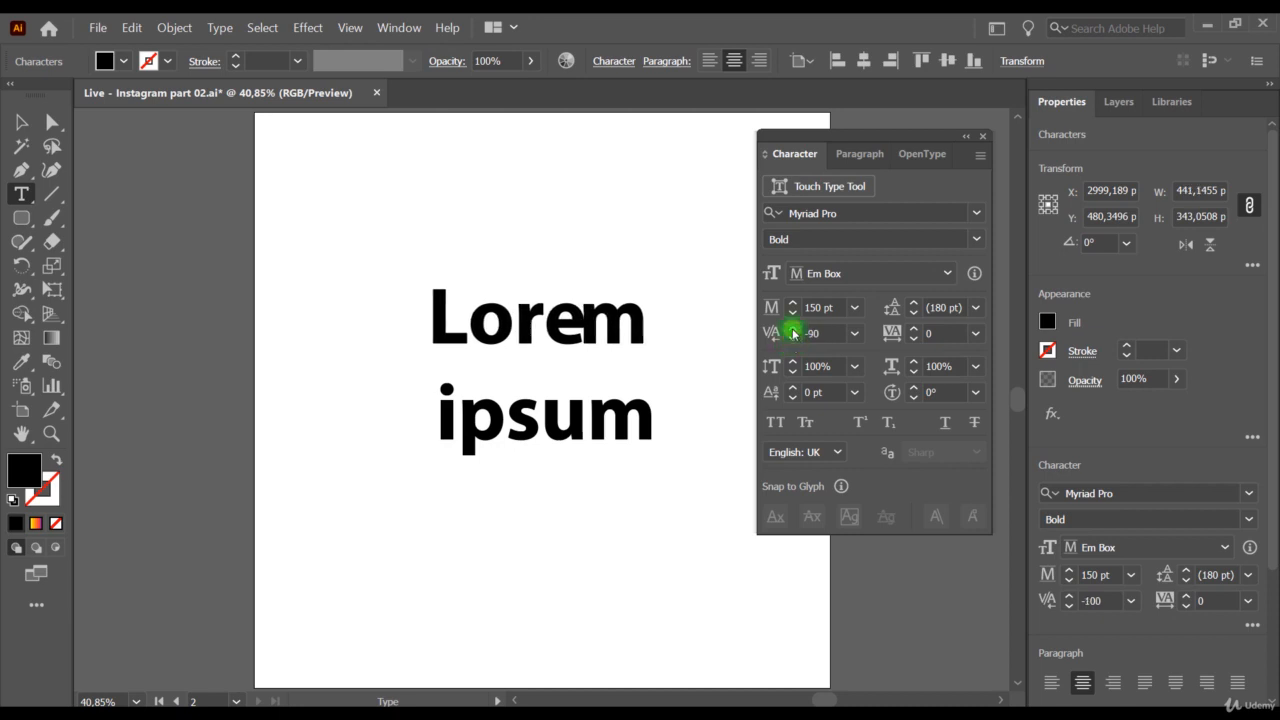
pyautogui.click(791, 329)
pyautogui.click(791, 329)
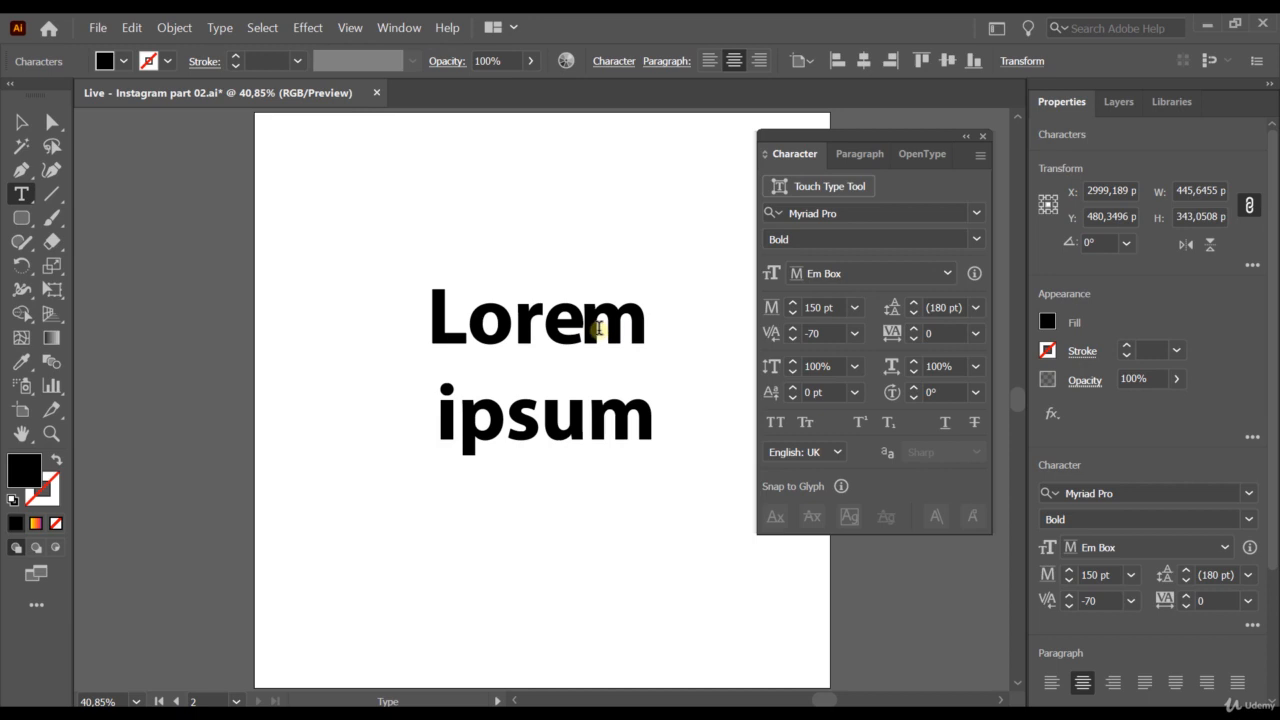
# Increase the kerning between the "L" and "o" of "Lorem" to 60.
pyautogui.click(469, 337)
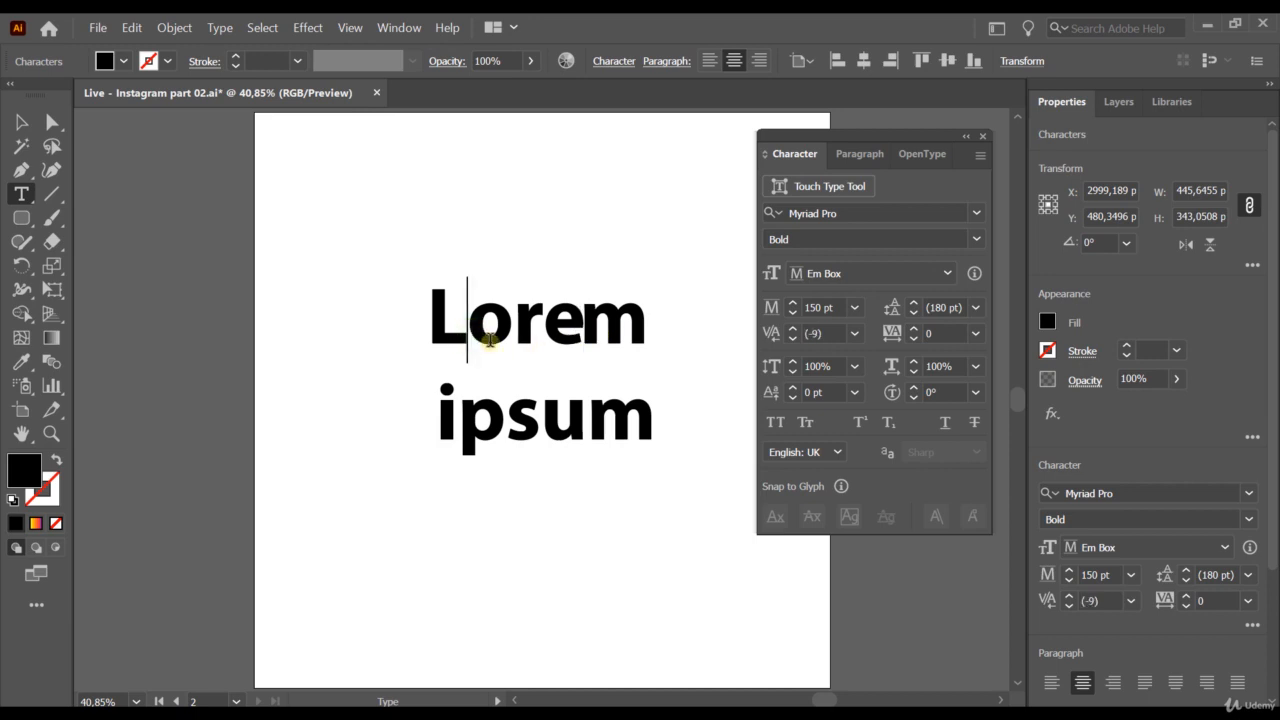
pyautogui.click(793, 329)
pyautogui.click(793, 329)
pyautogui.click(793, 329)
pyautogui.click(793, 329)
pyautogui.click(793, 329)
pyautogui.click(793, 329)
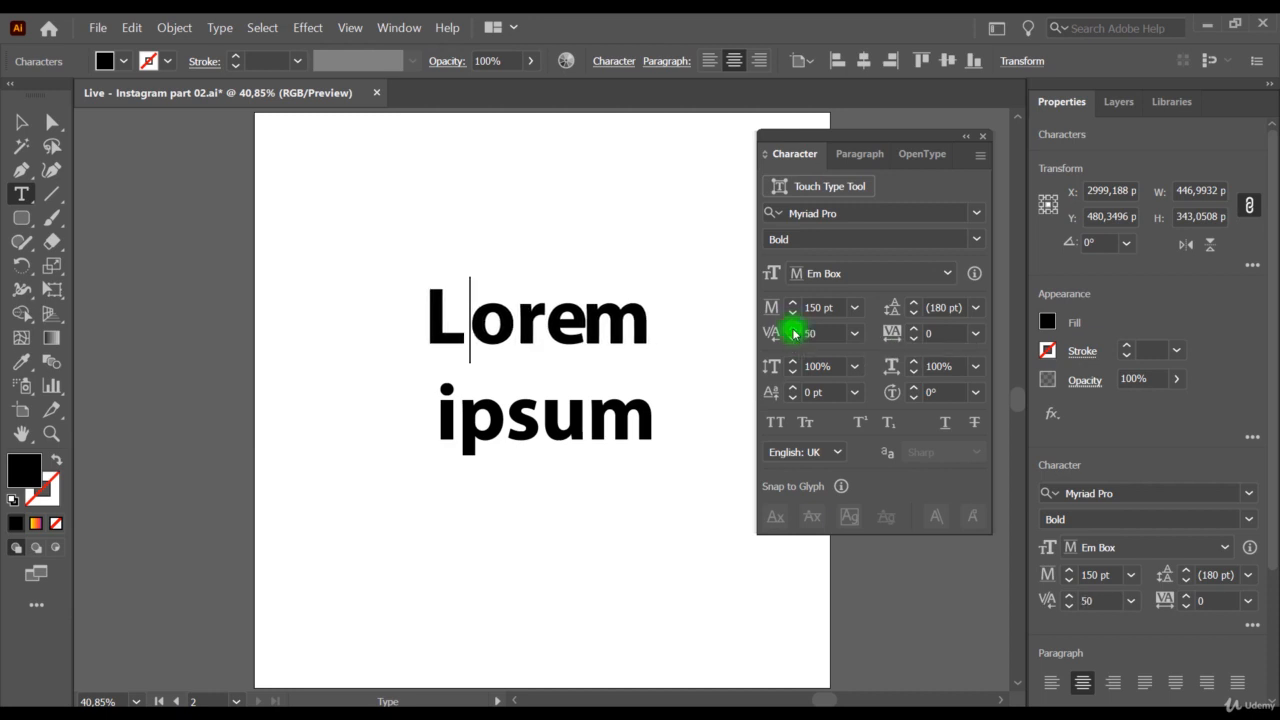
pyautogui.click(793, 329)
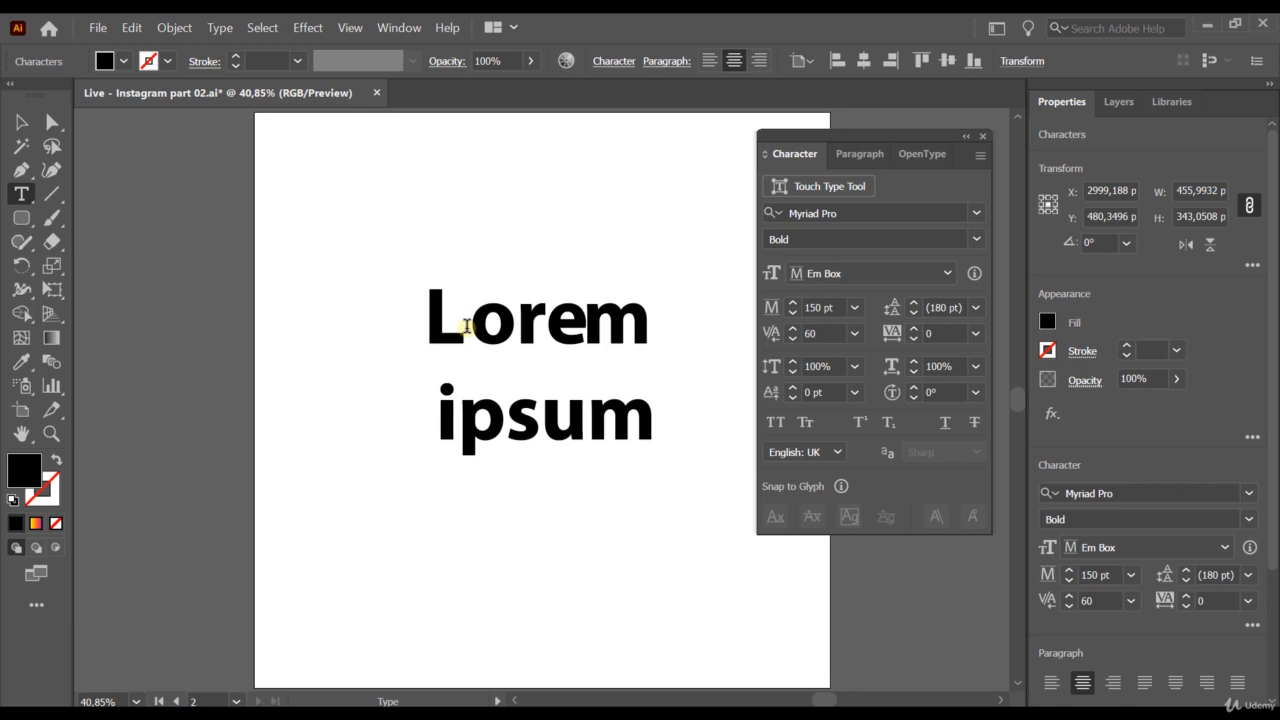
# Increase the tracking of the word "ipsum" to 40.
pyautogui.doubleClick(541, 440)
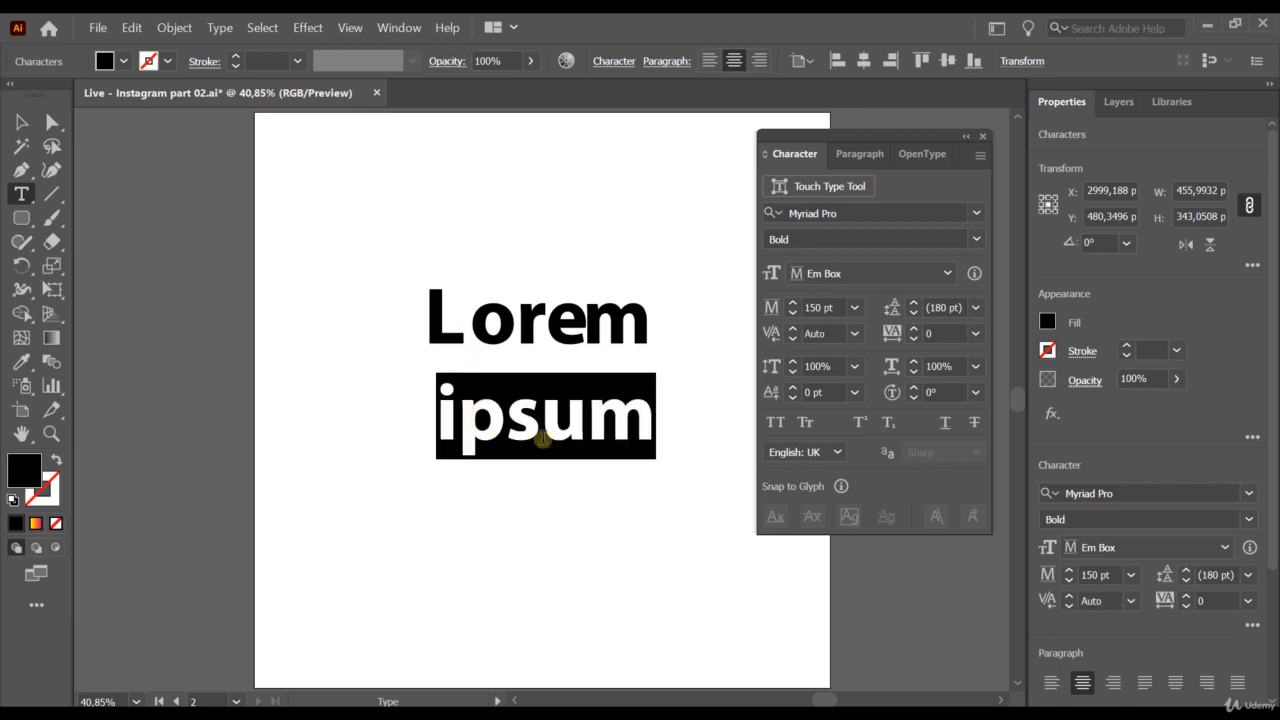
pyautogui.click(913, 329)
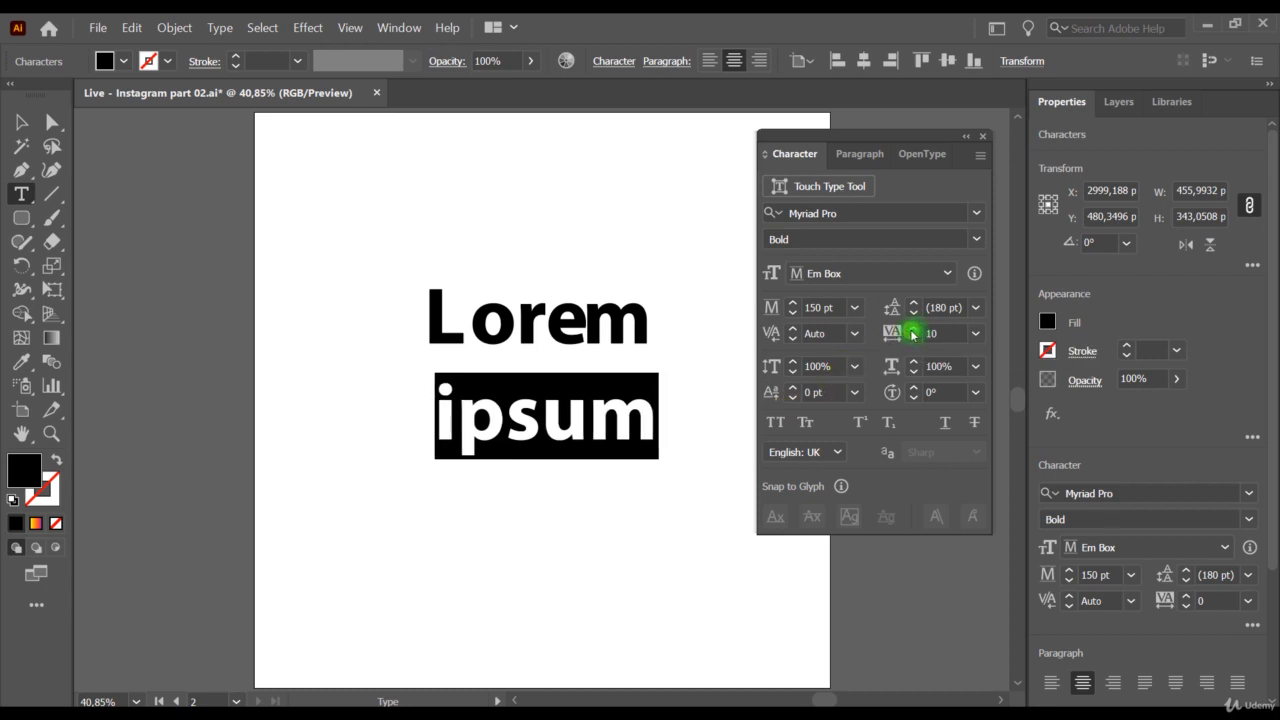
pyautogui.click(913, 329)
pyautogui.click(913, 329)
# Tighten the tracking of the word "ipsum" in steps of 10 and widen it again to 60.
pyautogui.click(913, 341)
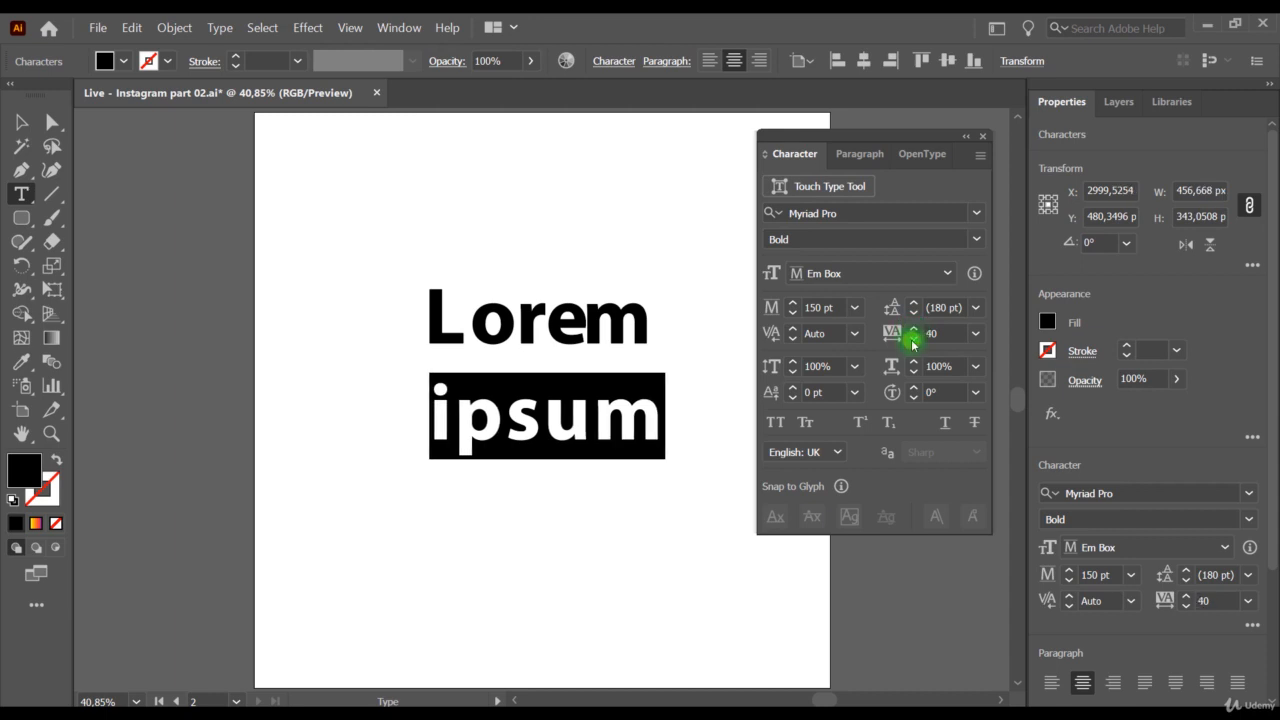
pyautogui.click(913, 341)
pyautogui.click(913, 341)
pyautogui.click(913, 341)
pyautogui.click(913, 341)
pyautogui.click(913, 341)
pyautogui.click(913, 329)
pyautogui.click(913, 329)
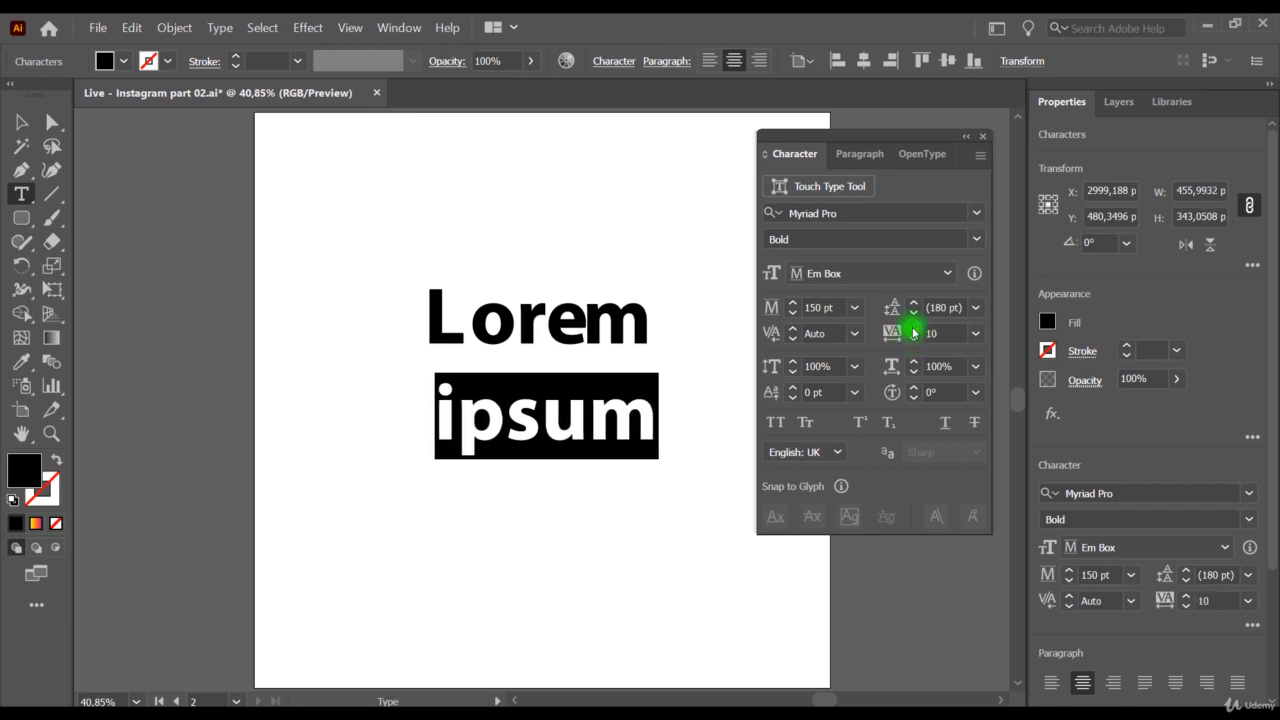
pyautogui.click(913, 329)
pyautogui.click(913, 329)
pyautogui.click(913, 329)
pyautogui.click(913, 329)
pyautogui.click(913, 329)
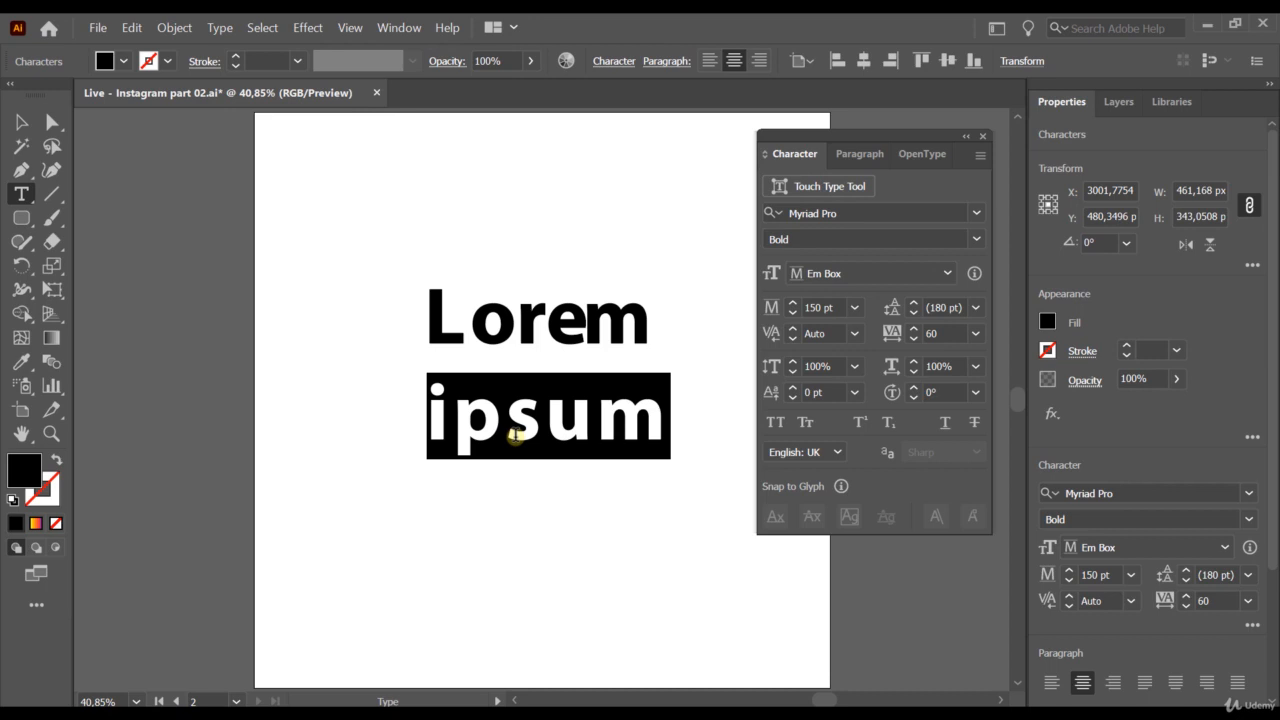
# Stretch the "i" of "ipsum" to 125% vertical scale and 130% horizontal scale.
pyautogui.moveTo(434, 420); pyautogui.dragTo(455, 421)
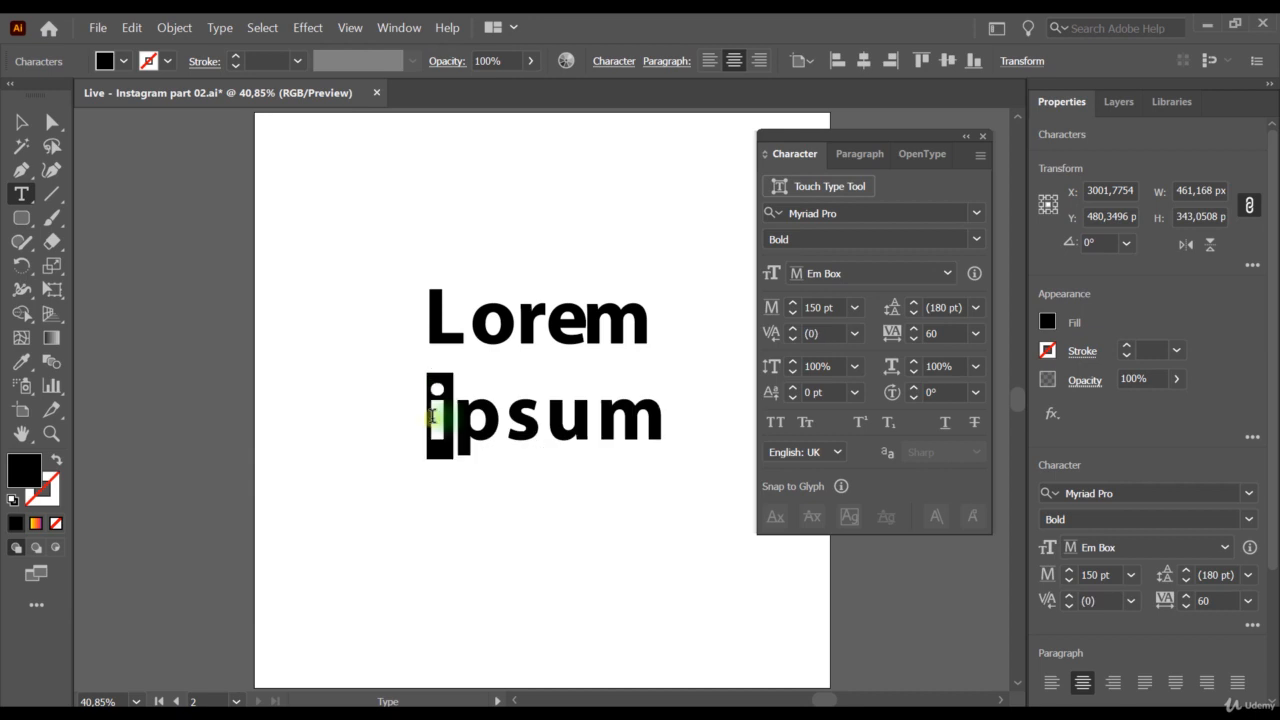
pyautogui.click(792, 362)
pyautogui.click(792, 362)
pyautogui.click(792, 362)
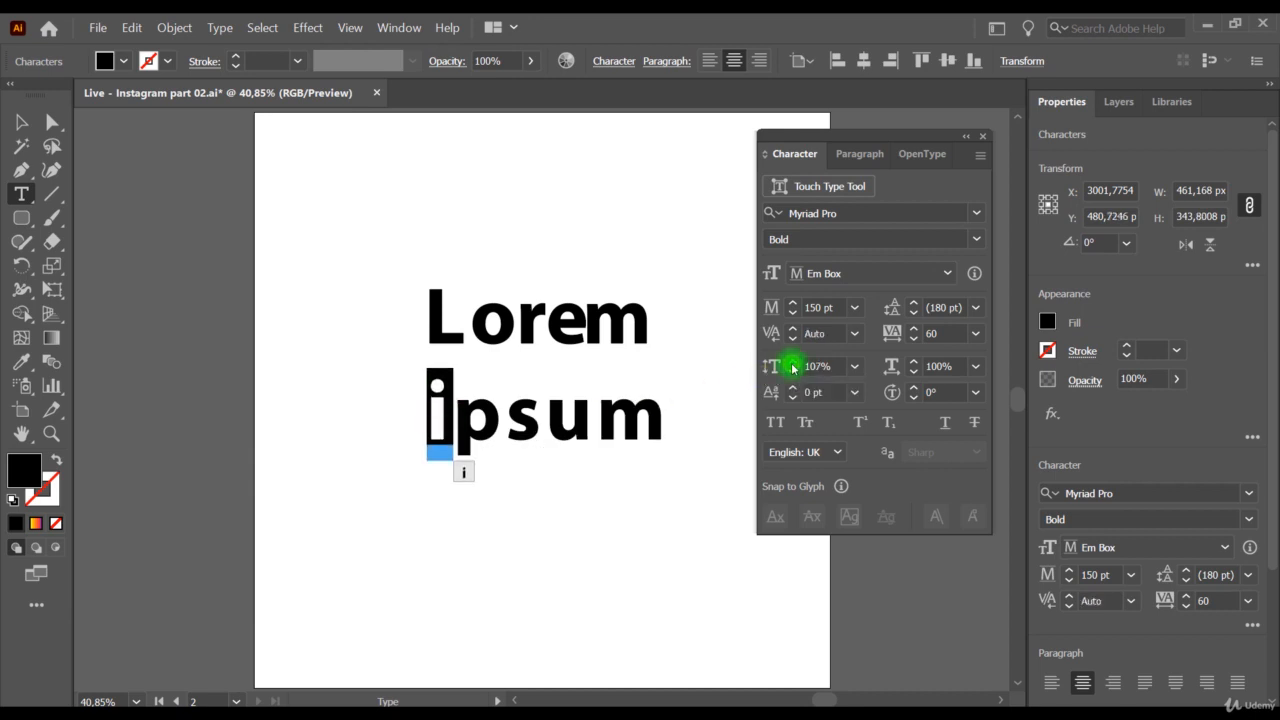
pyautogui.click(792, 363)
pyautogui.click(792, 363)
pyautogui.click(792, 363)
pyautogui.click(794, 373)
pyautogui.click(794, 373)
pyautogui.click(794, 373)
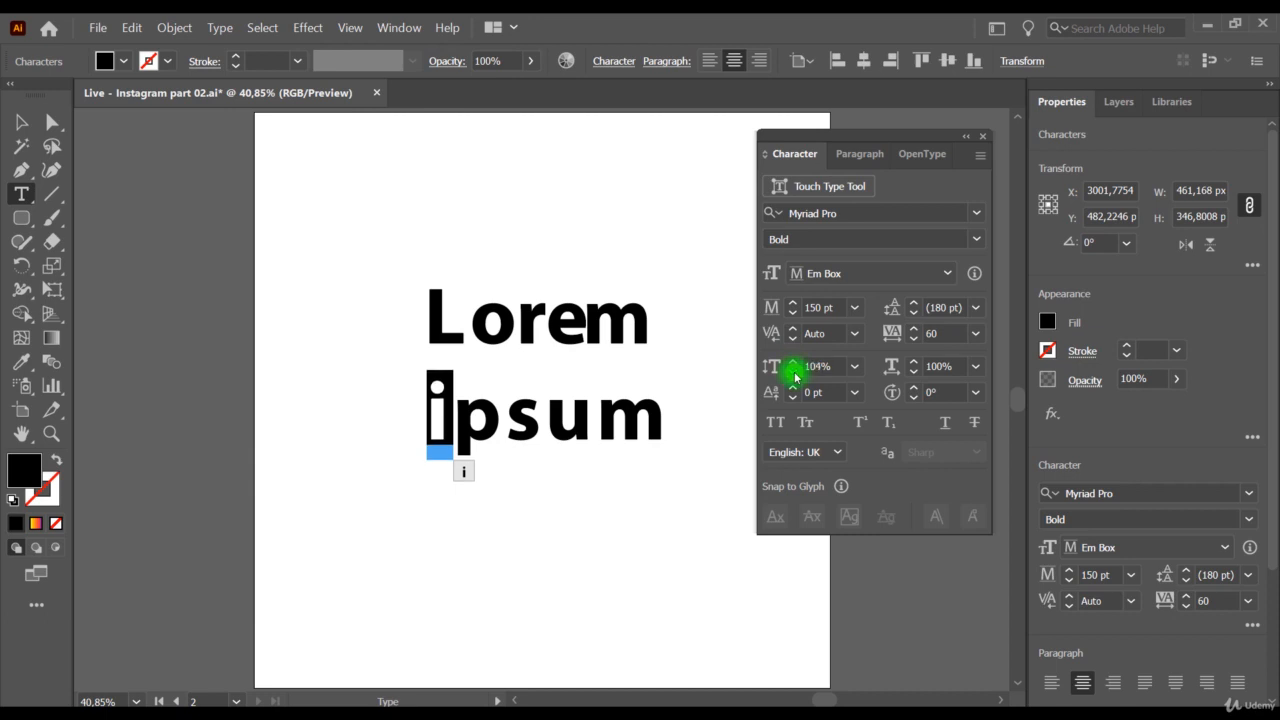
pyautogui.click(793, 363)
pyautogui.click(793, 363)
pyautogui.click(793, 363)
pyautogui.click(792, 363)
pyautogui.click(792, 363)
pyautogui.click(792, 363)
pyautogui.click(792, 363)
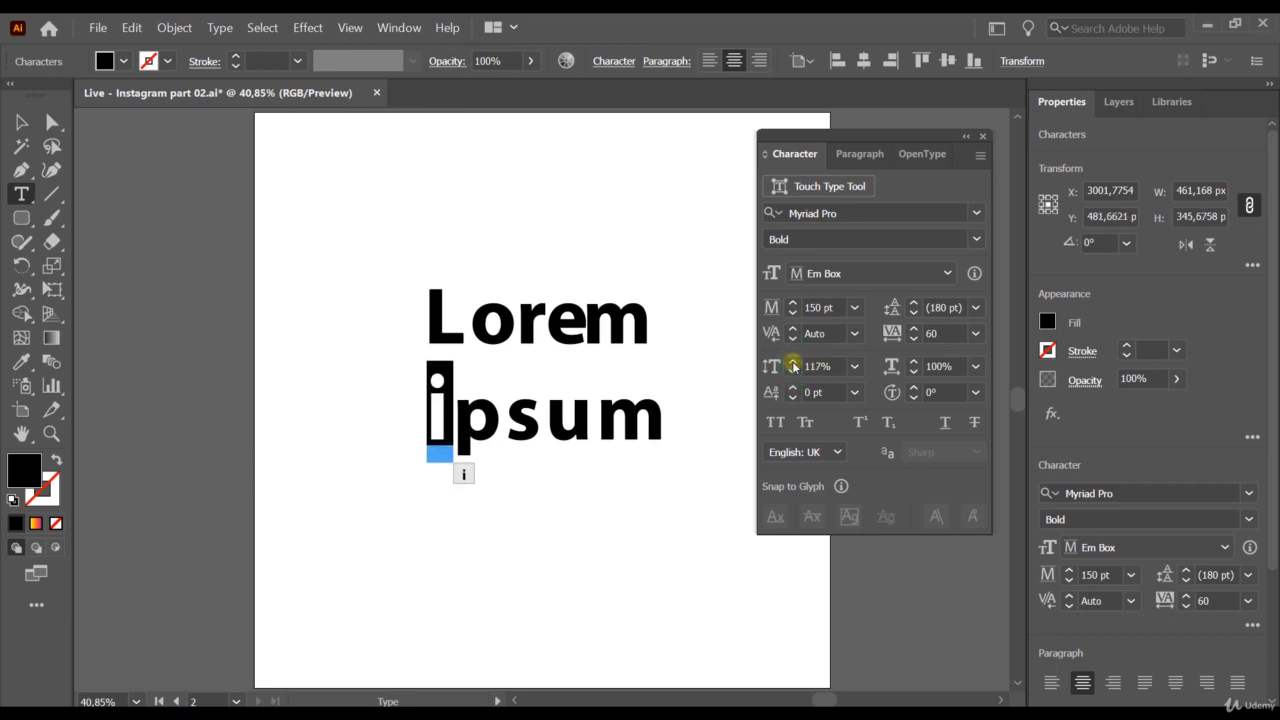
pyautogui.click(792, 363)
pyautogui.click(792, 363)
pyautogui.click(792, 363)
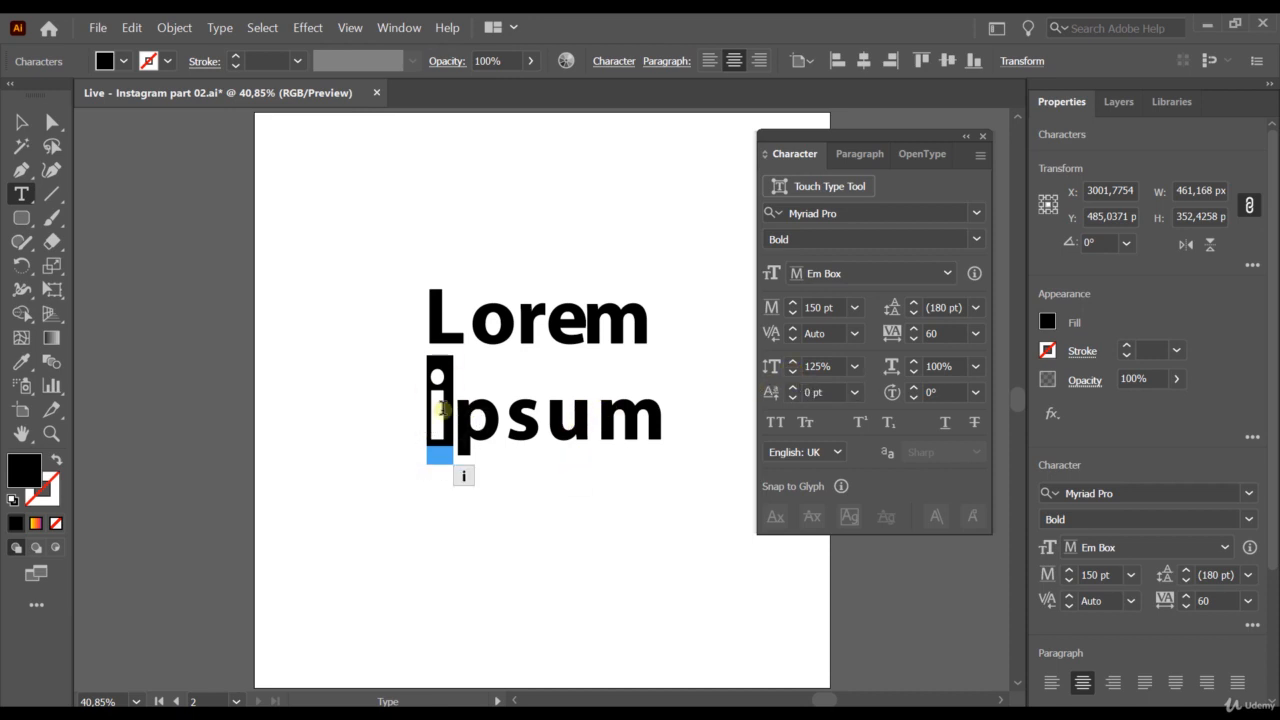
pyautogui.click(913, 362)
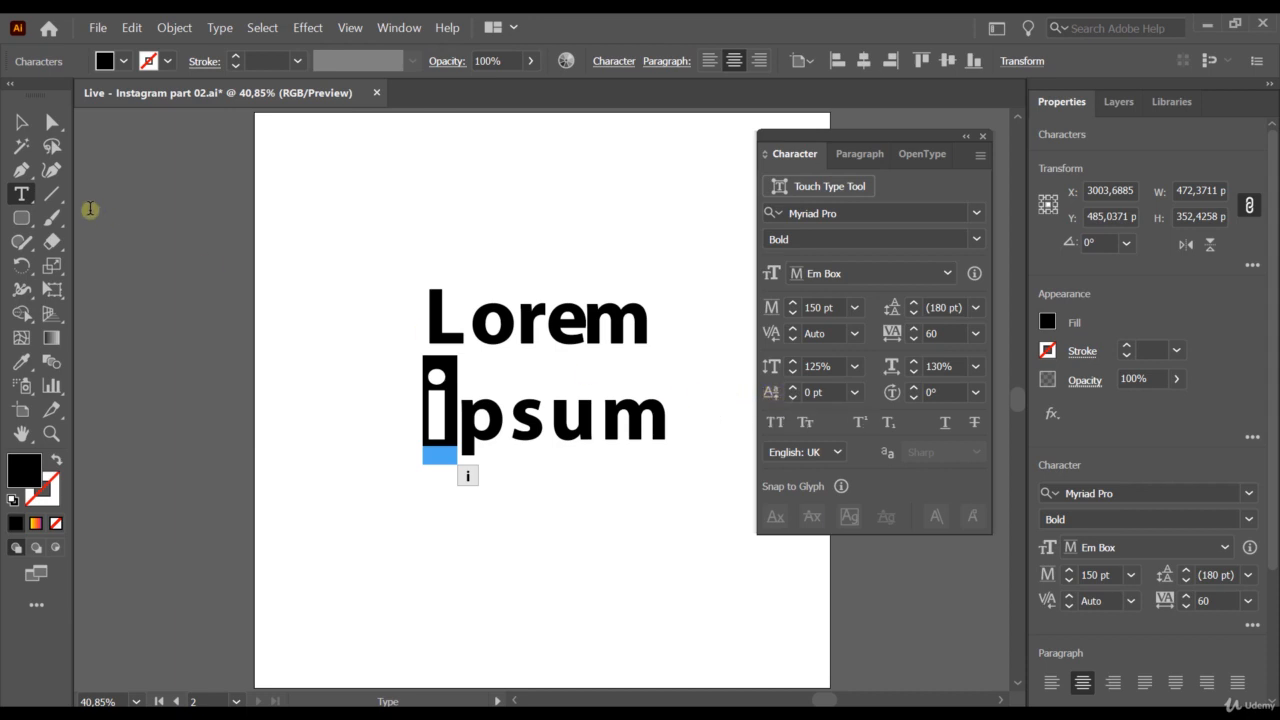
pyautogui.click(21, 122)
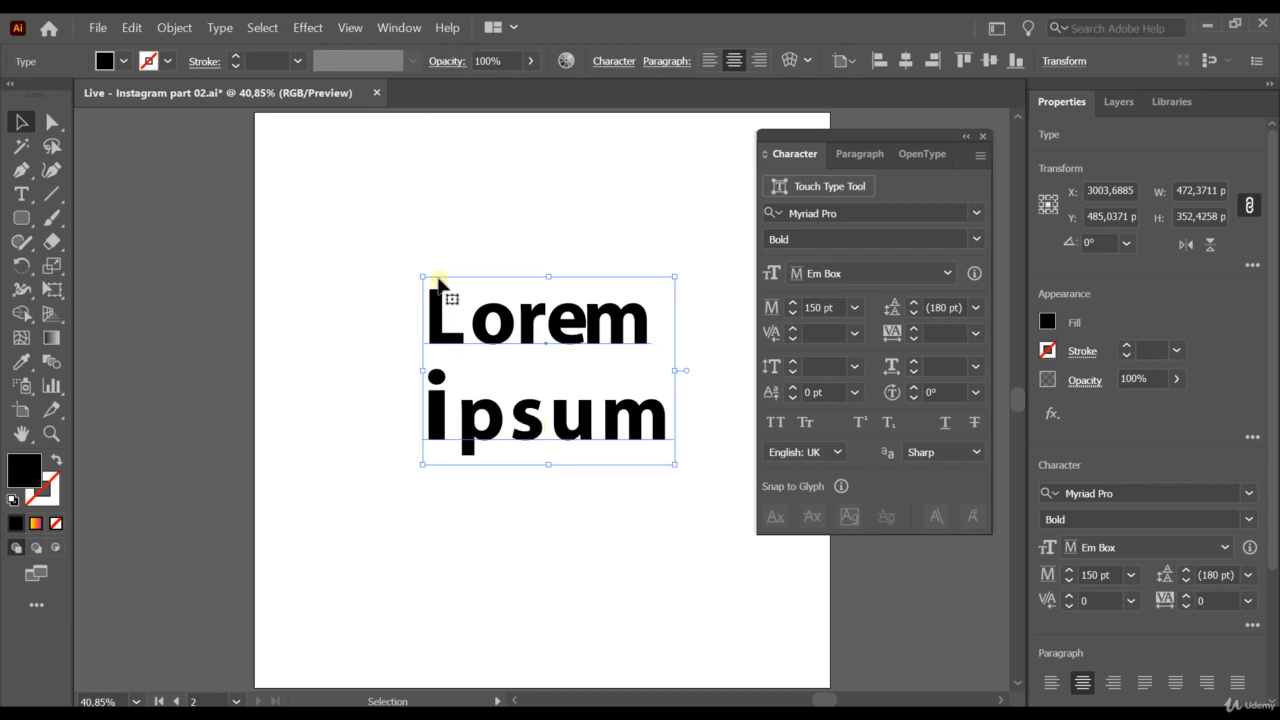
# Show the rulers and place horizontal guides on the baselines of "Lorem" and "ipsum", at about 434 px and 614 px.
pyautogui.click(350, 28)
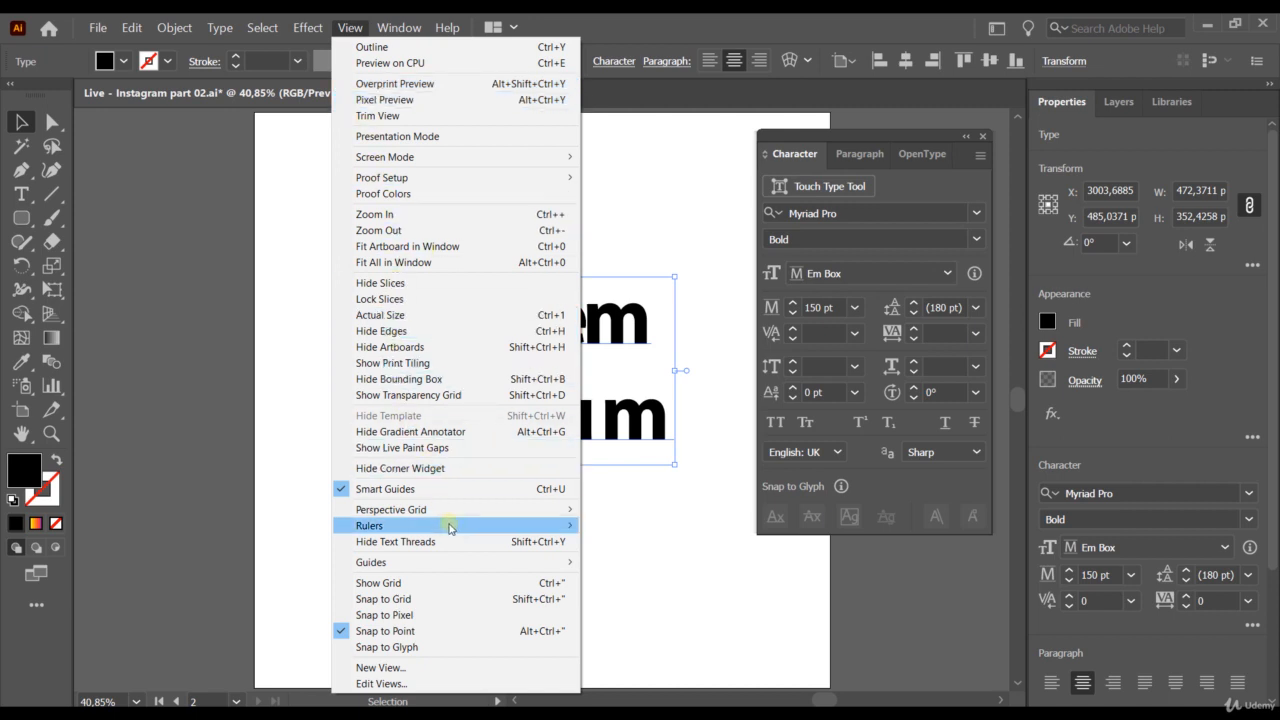
pyautogui.moveTo(450, 527)
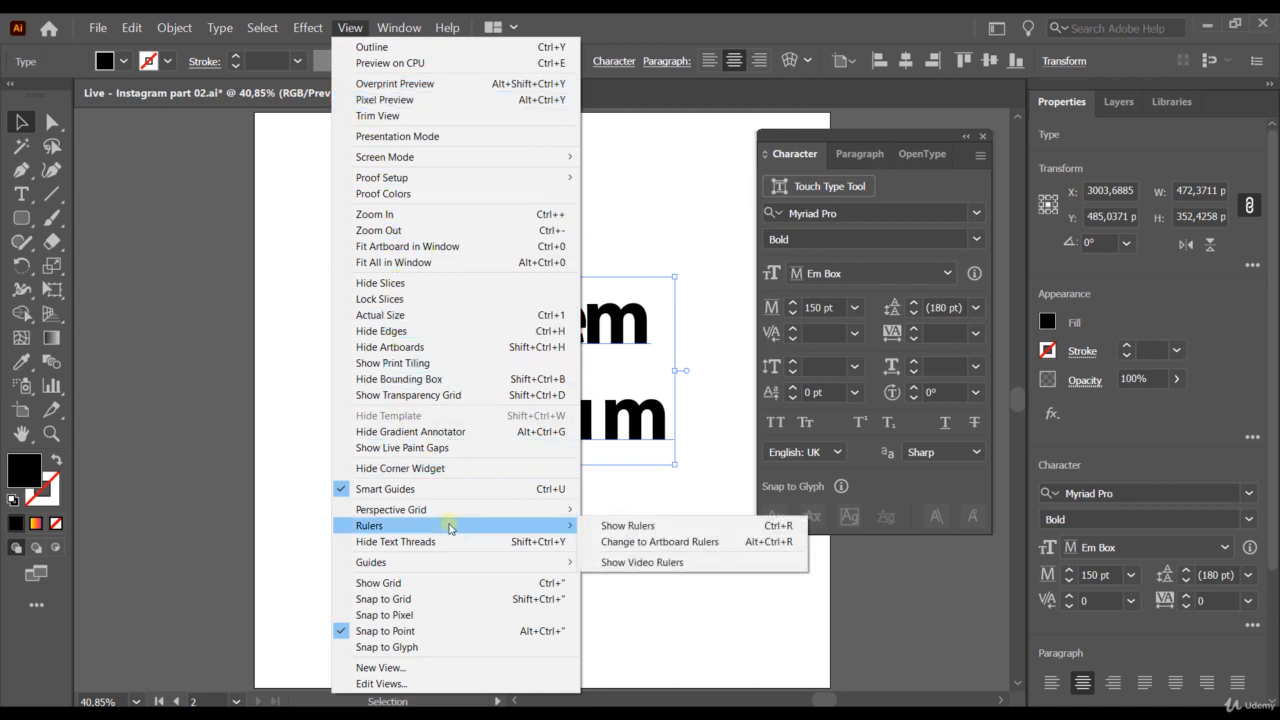
pyautogui.click(692, 527)
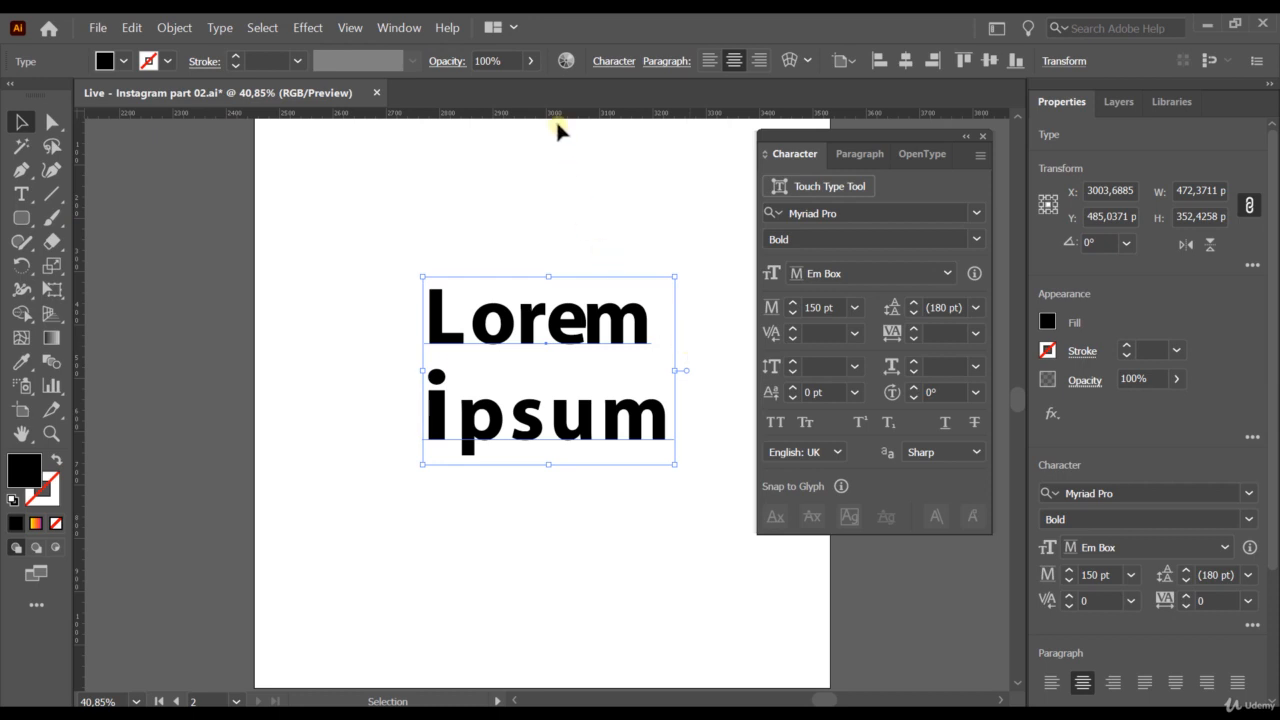
pyautogui.moveTo(557, 118); pyautogui.dragTo(552, 337)
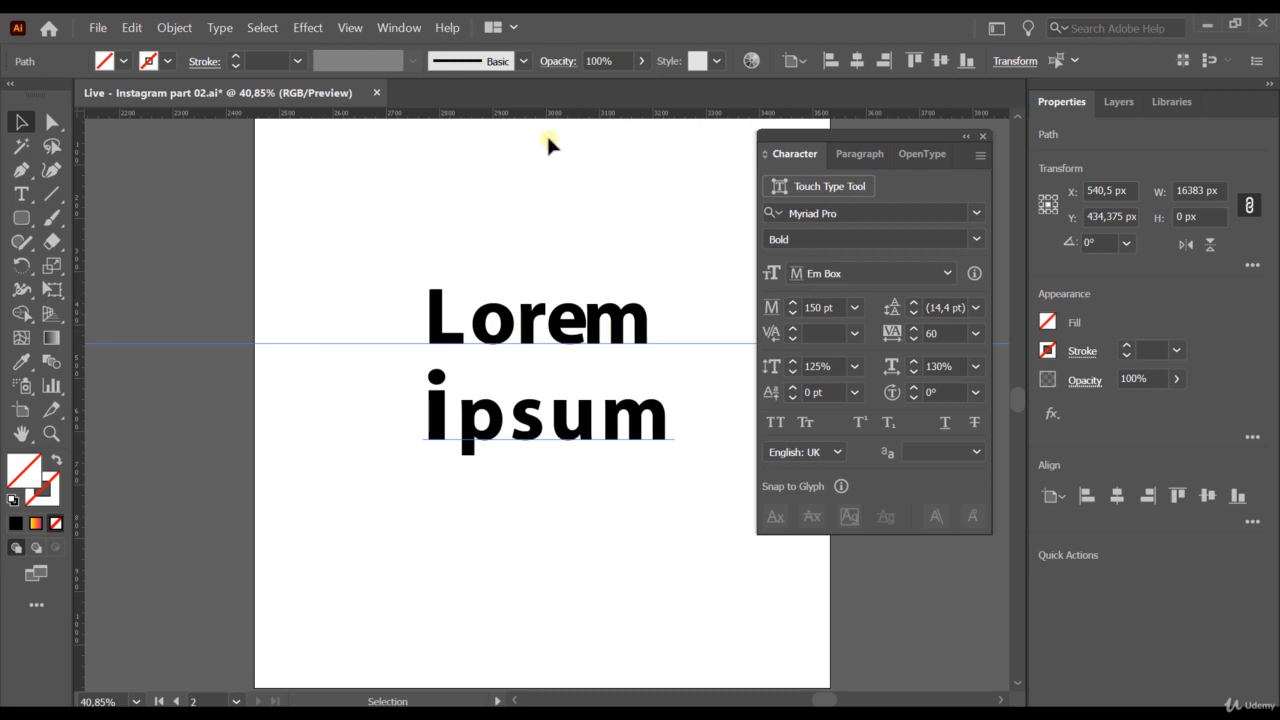
pyautogui.moveTo(541, 116)
pyautogui.mouseDown()
pyautogui.moveTo(541, 368)
pyautogui.moveTo(525, 446)
pyautogui.mouseUp()
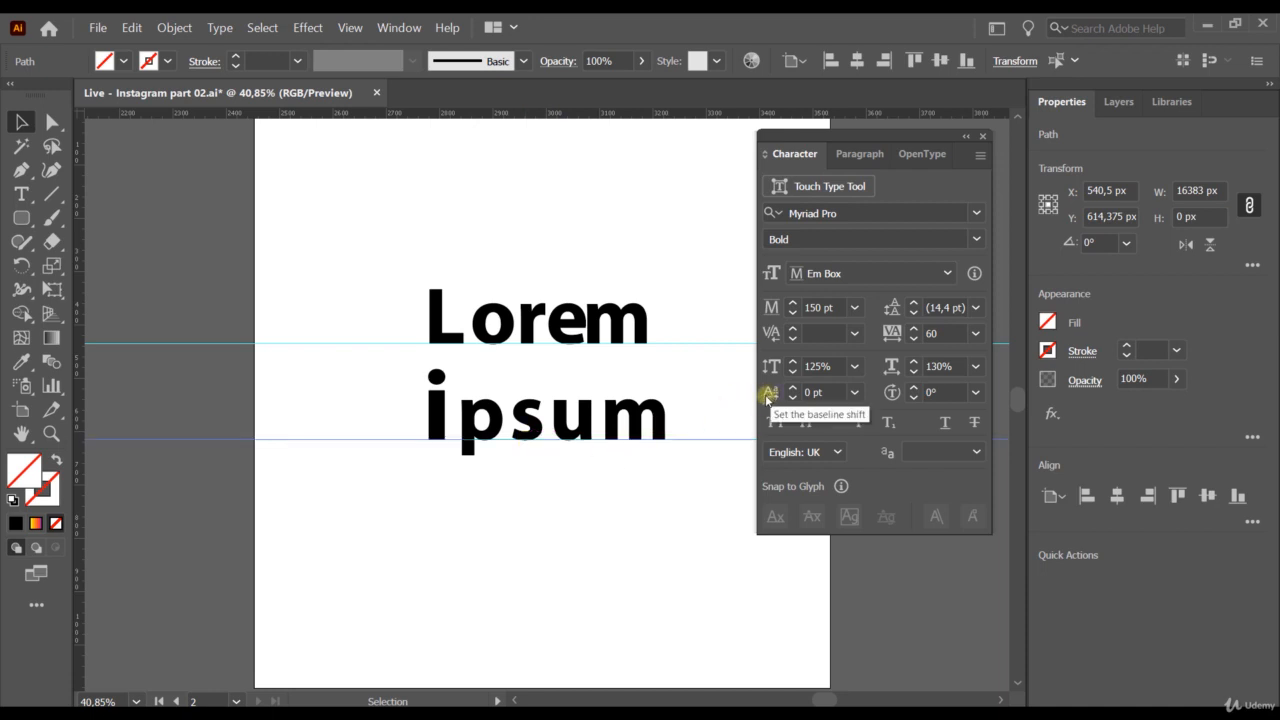
# Try a baseline shift of 30 pt on the final "m" of "Lorem" and lower it to -30 pt.
pyautogui.click(644, 339)
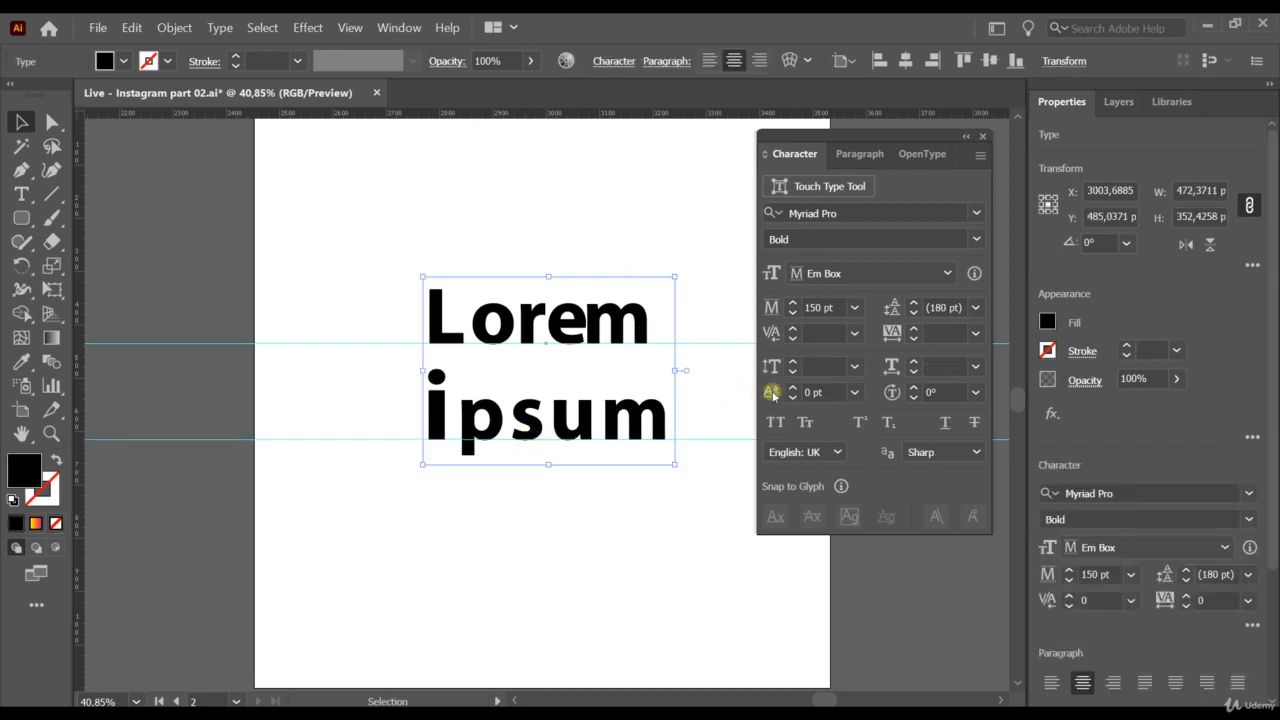
pyautogui.click(21, 194)
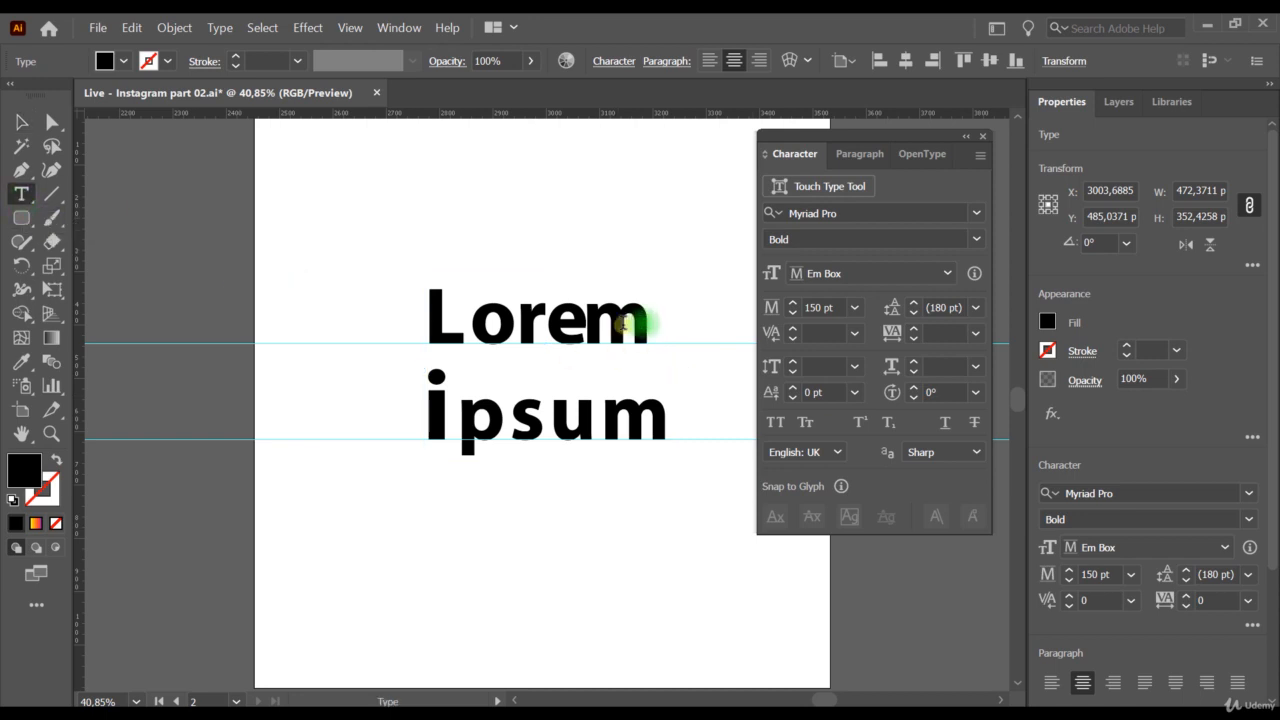
pyautogui.moveTo(623, 324); pyautogui.dragTo(584, 322)
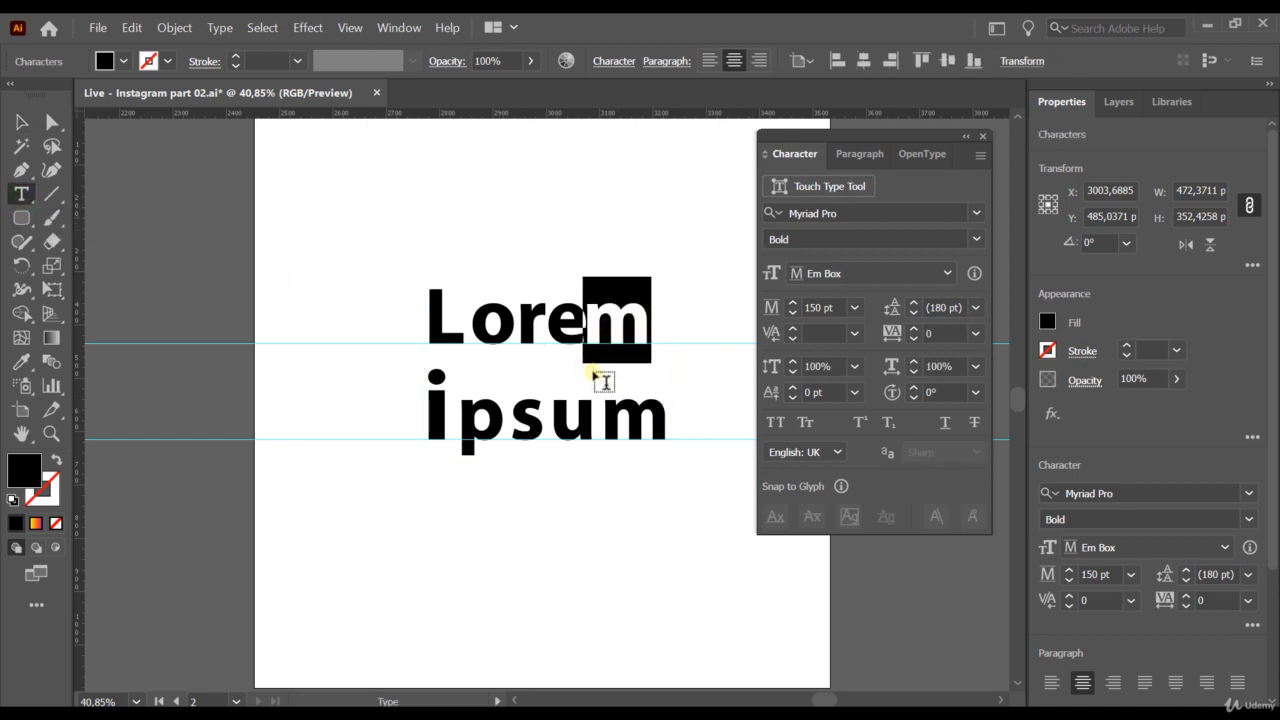
pyautogui.click(792, 387)
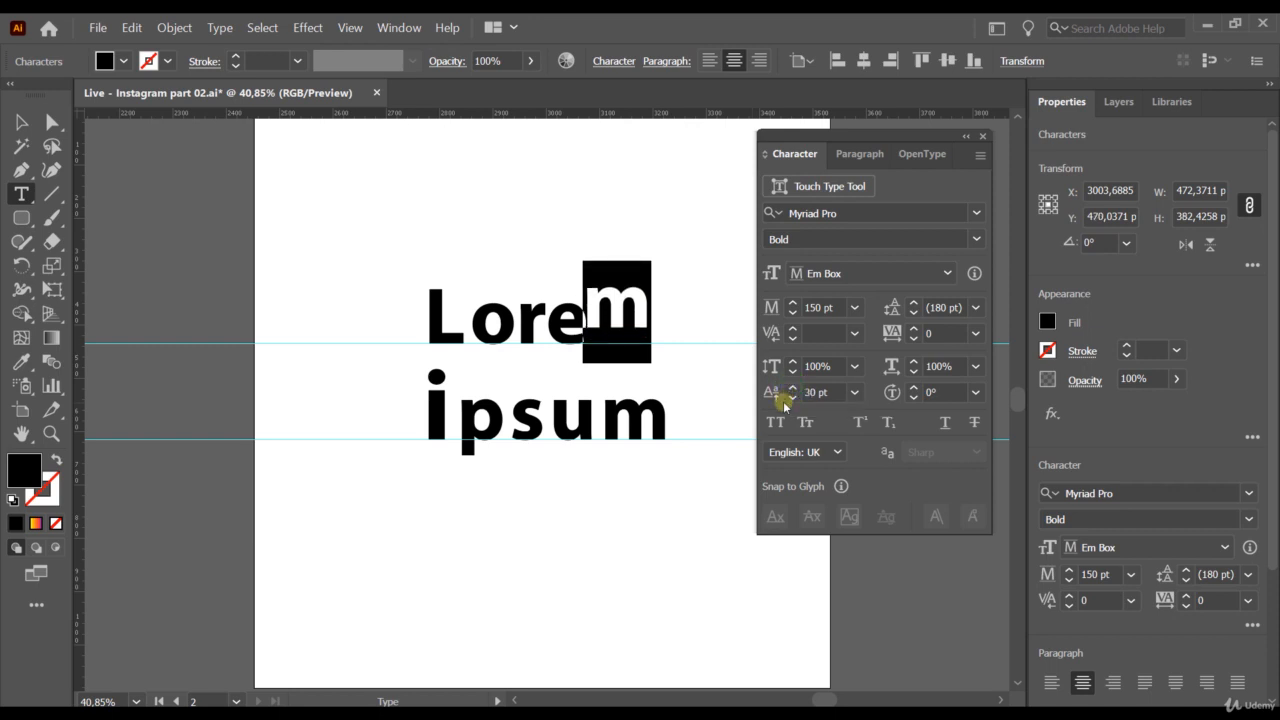
pyautogui.keyDown('shift'); pyautogui.click(793, 399); pyautogui.keyUp('shift')
pyautogui.keyDown('shift'); pyautogui.click(793, 399); pyautogui.keyUp('shift')
pyautogui.keyDown('shift'); pyautogui.click(793, 388); pyautogui.keyUp('shift')
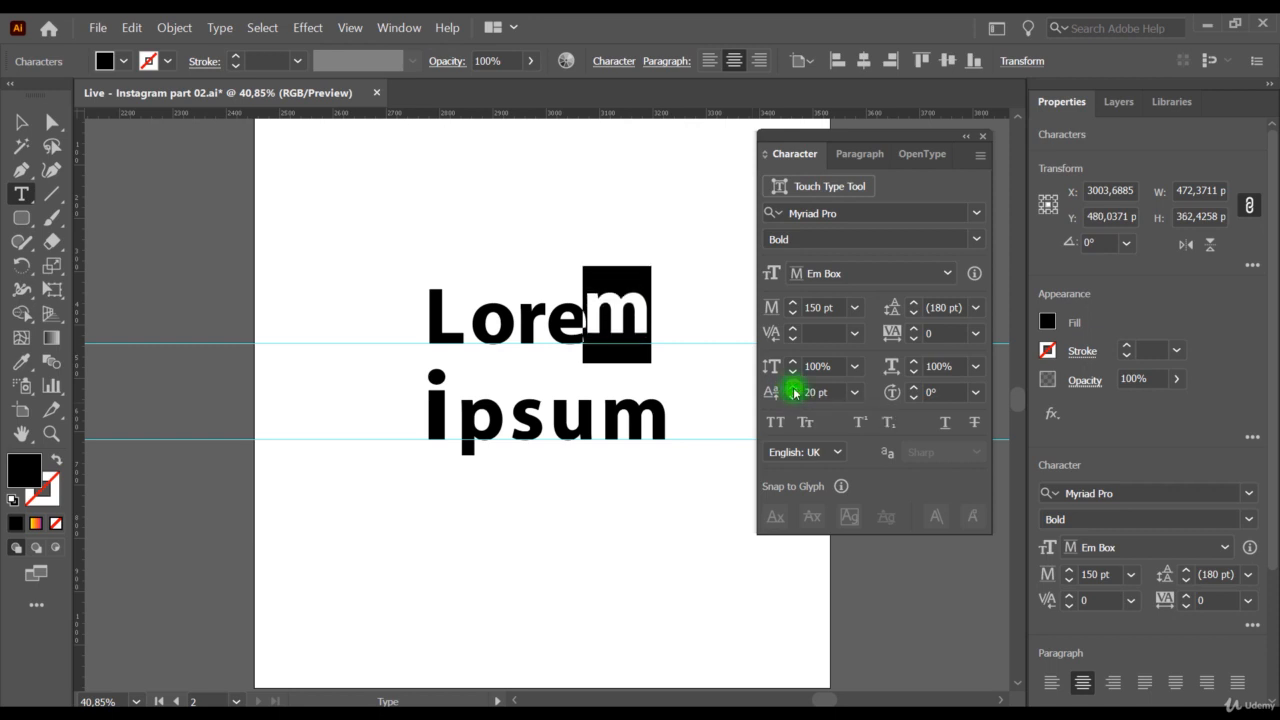
pyautogui.keyDown('shift'); pyautogui.click(793, 388); pyautogui.keyUp('shift')
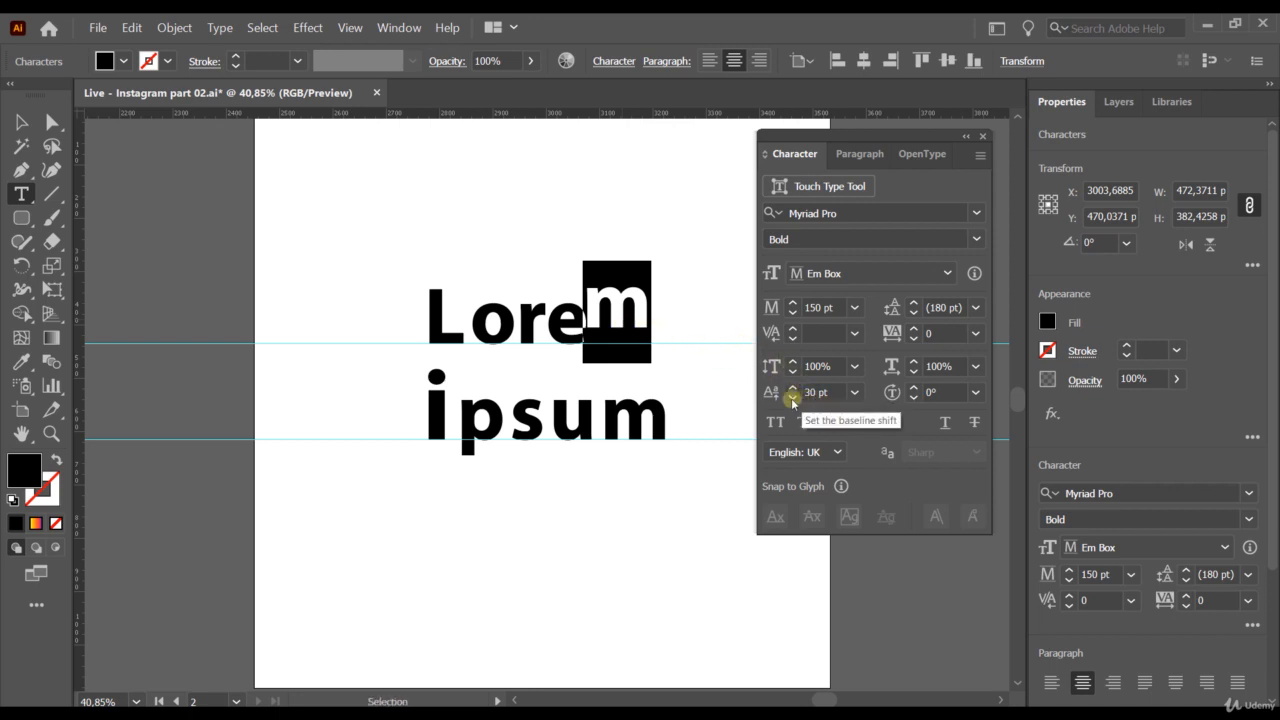
pyautogui.moveTo(793, 399); pyautogui.dragTo(792, 398)
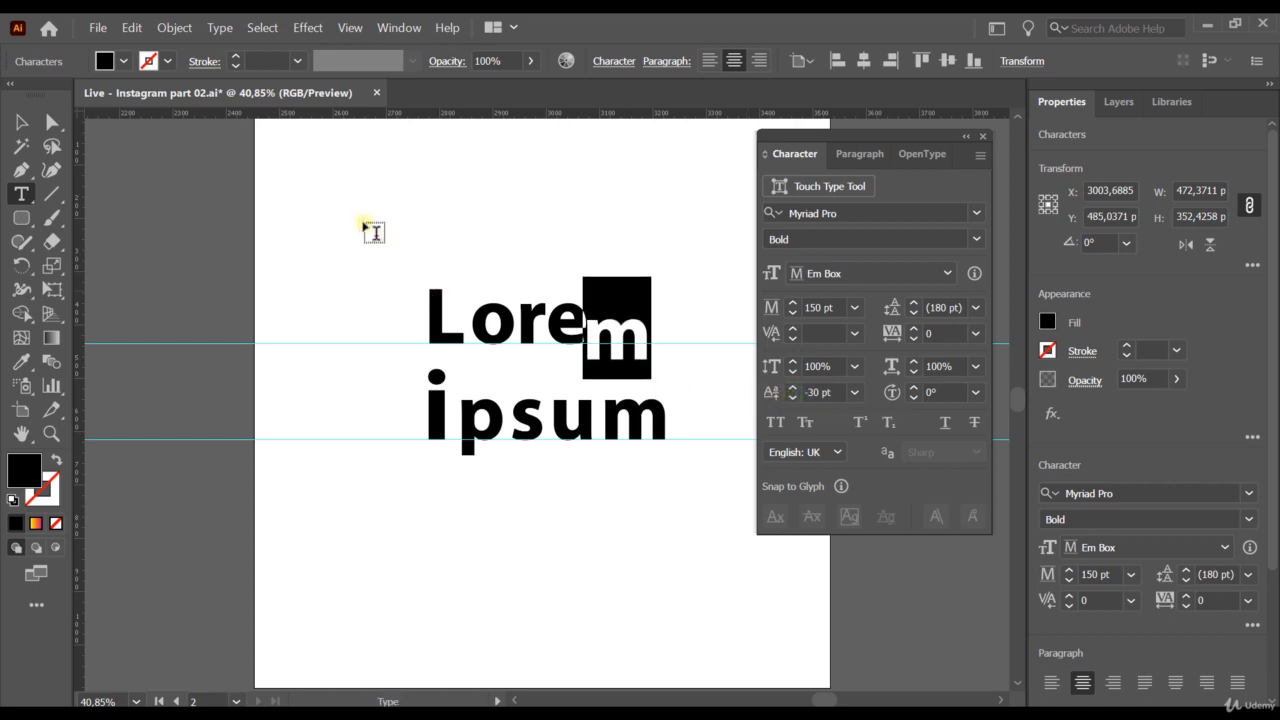
pyautogui.click(21, 121)
pyautogui.click(397, 210)
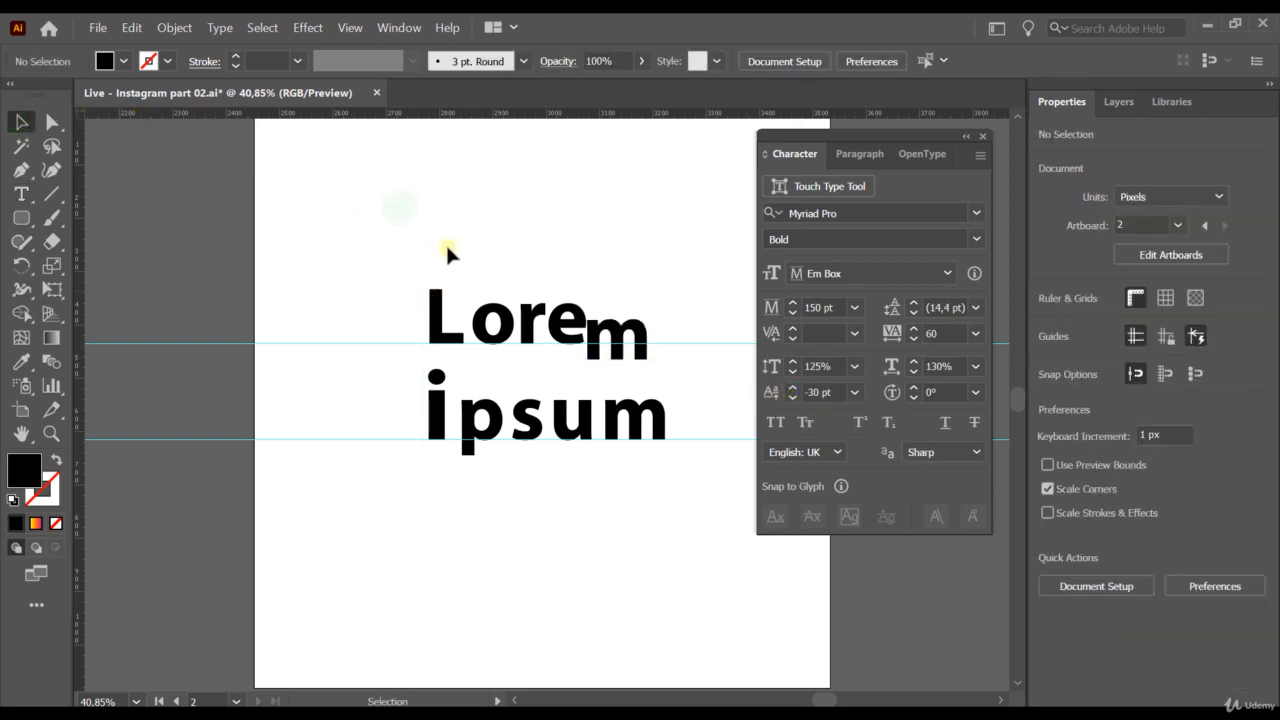
# Rotate the final "m" of "ipsum" to 10° with the character rotation setting.
pyautogui.click(636, 345)
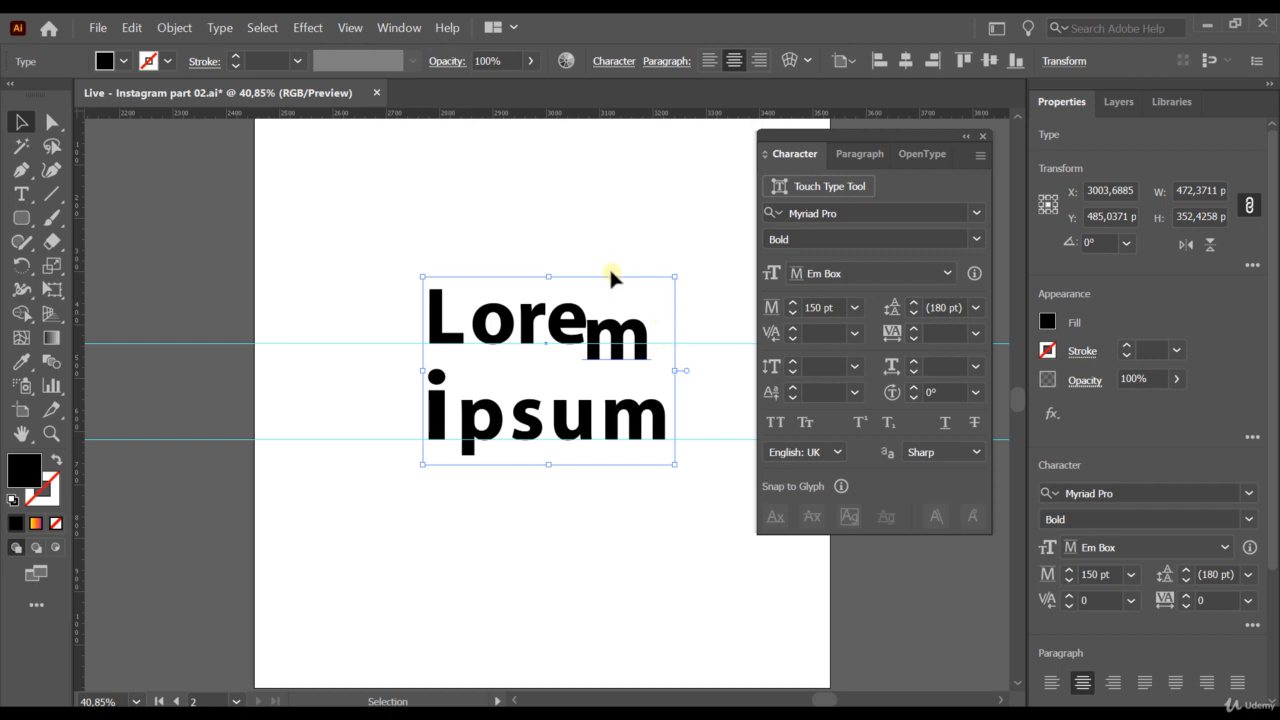
pyautogui.doubleClick(660, 424)
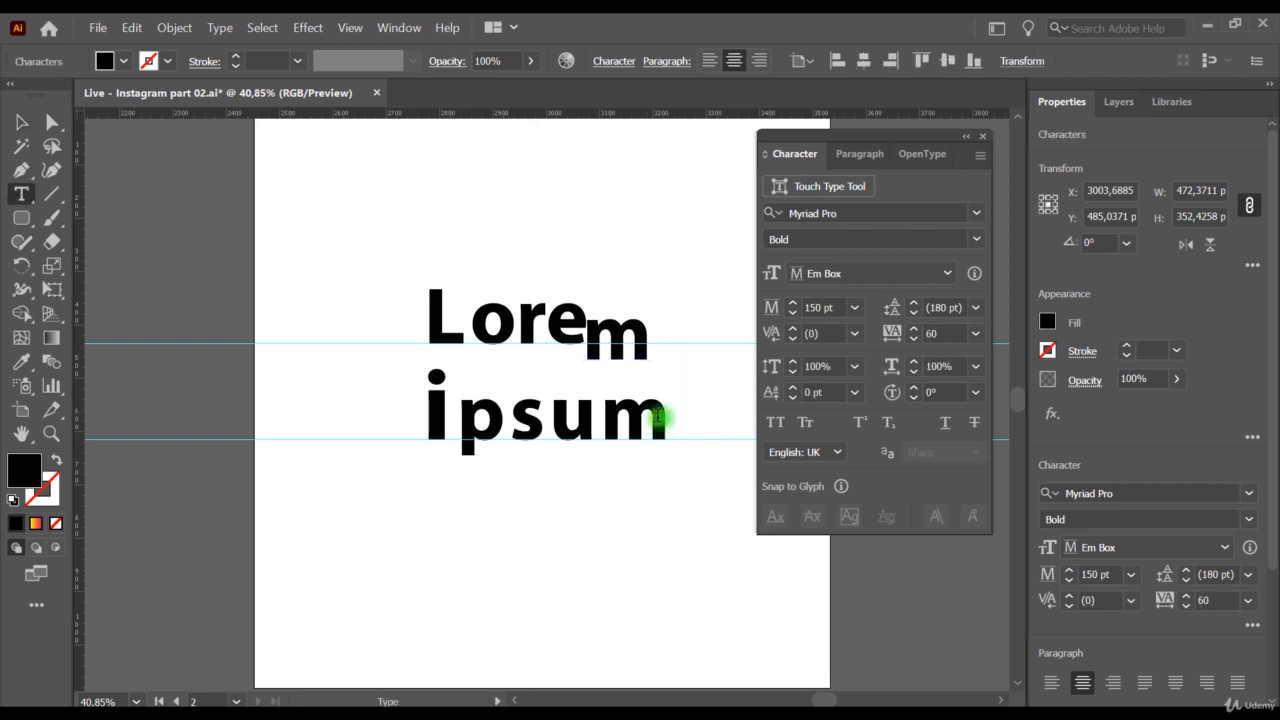
pyautogui.moveTo(660, 418); pyautogui.dragTo(625, 419)
pyautogui.click(912, 390)
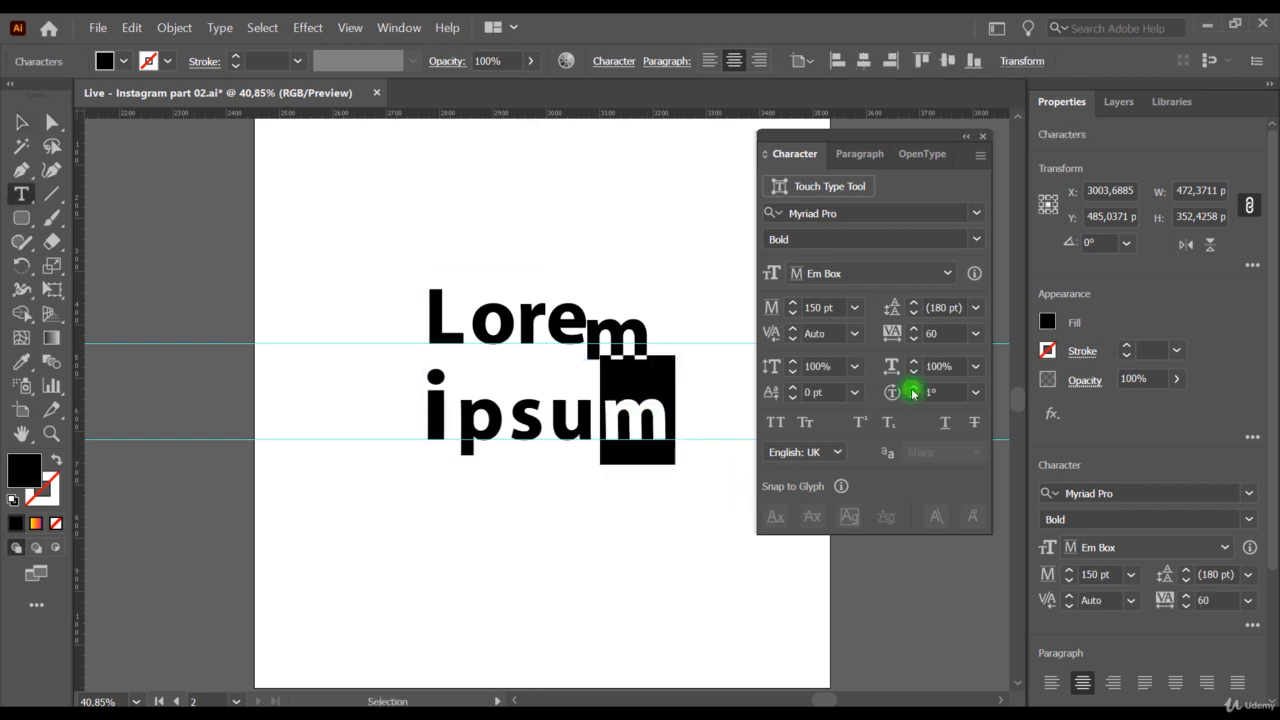
pyautogui.click(912, 390)
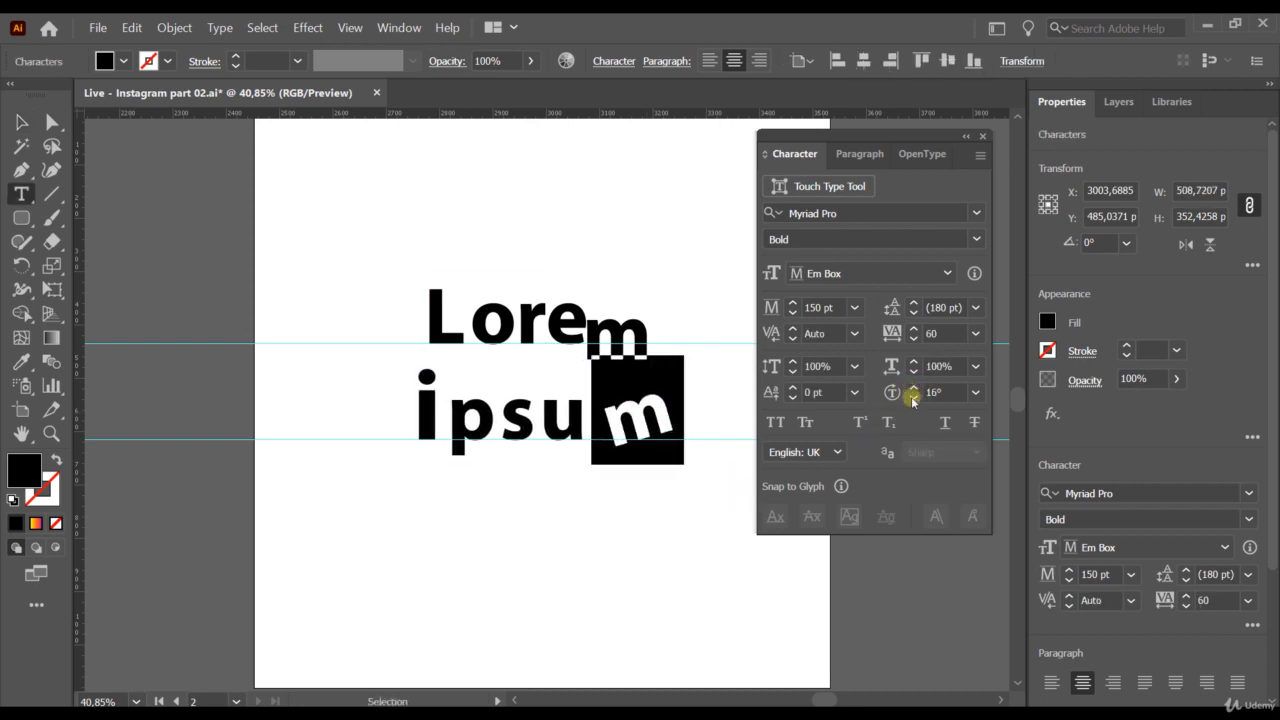
pyautogui.click(914, 397)
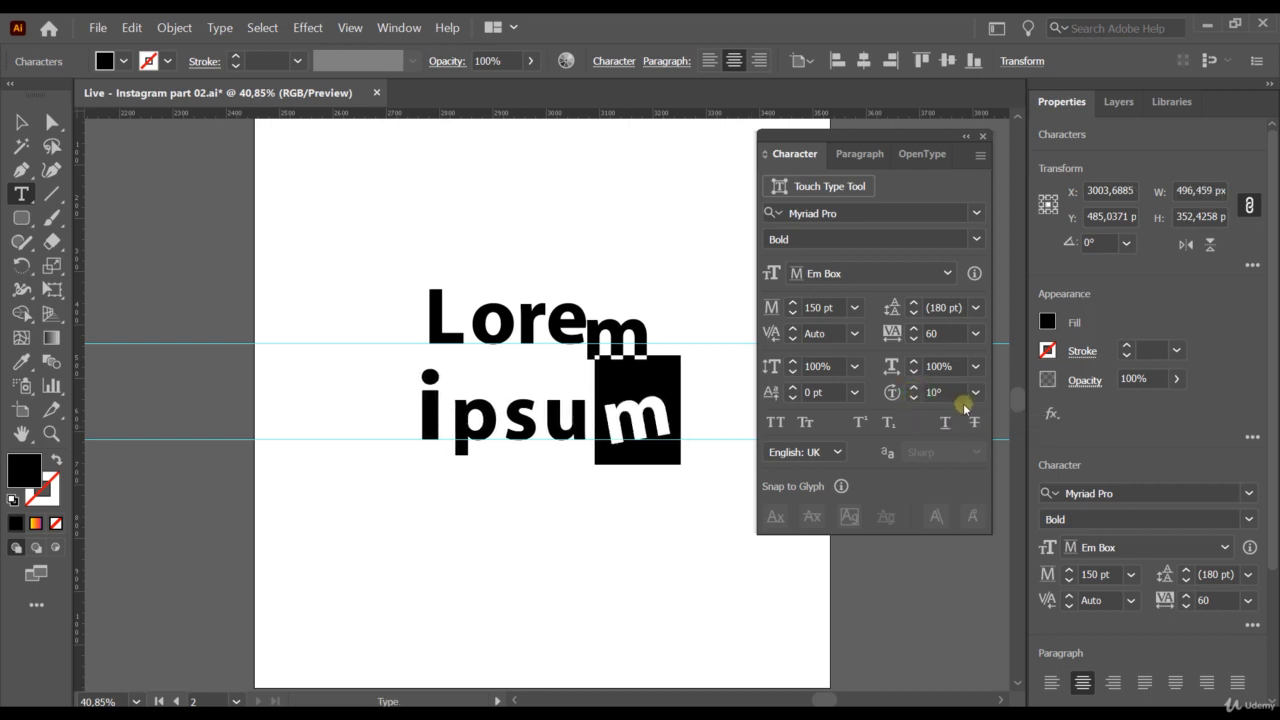
# Add a new "Lorem ipsum" placeholder text above the existing sample and set its font size to 50 pt.
pyautogui.click(20, 194)
pyautogui.click(440, 215)
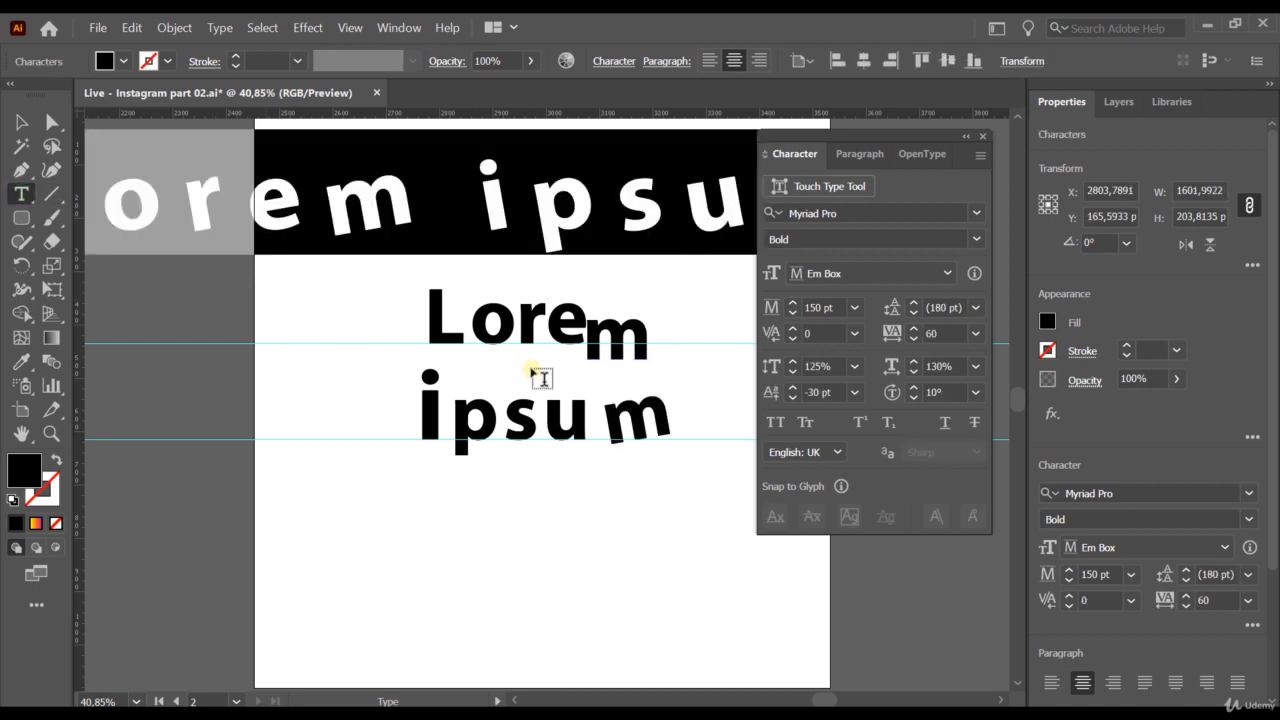
pyautogui.click(818, 308)
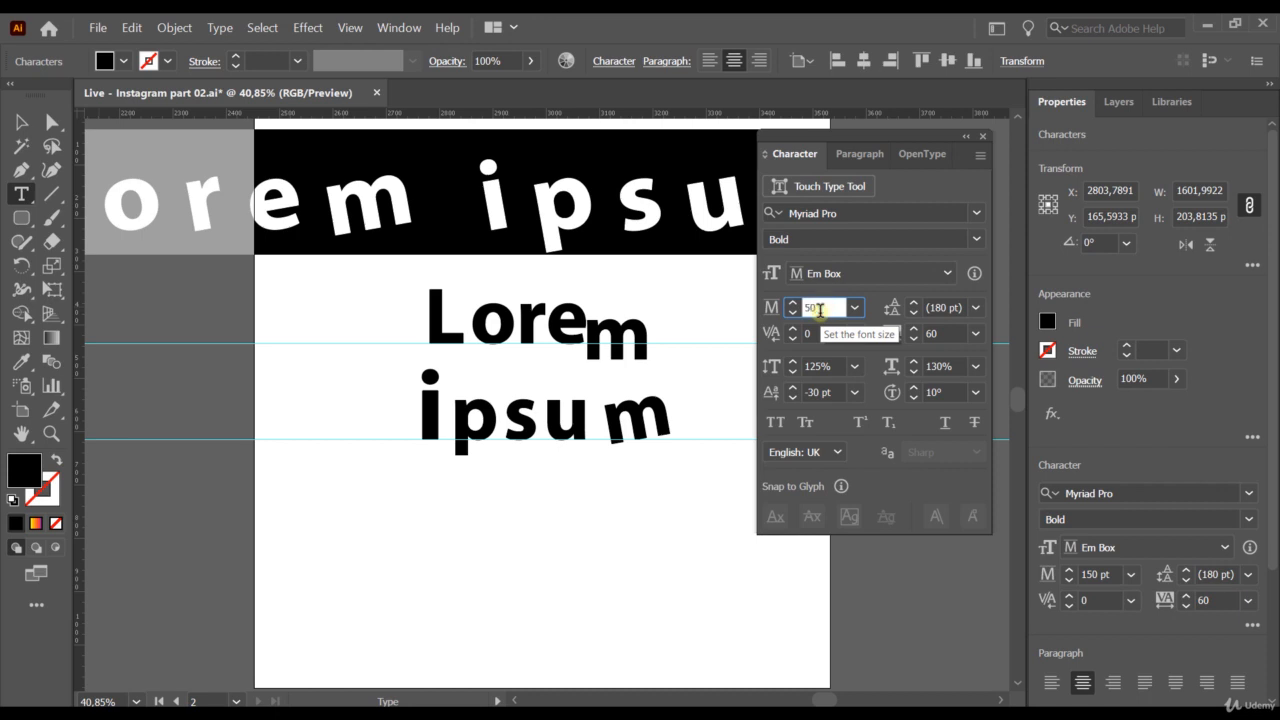
pyautogui.press('Return')
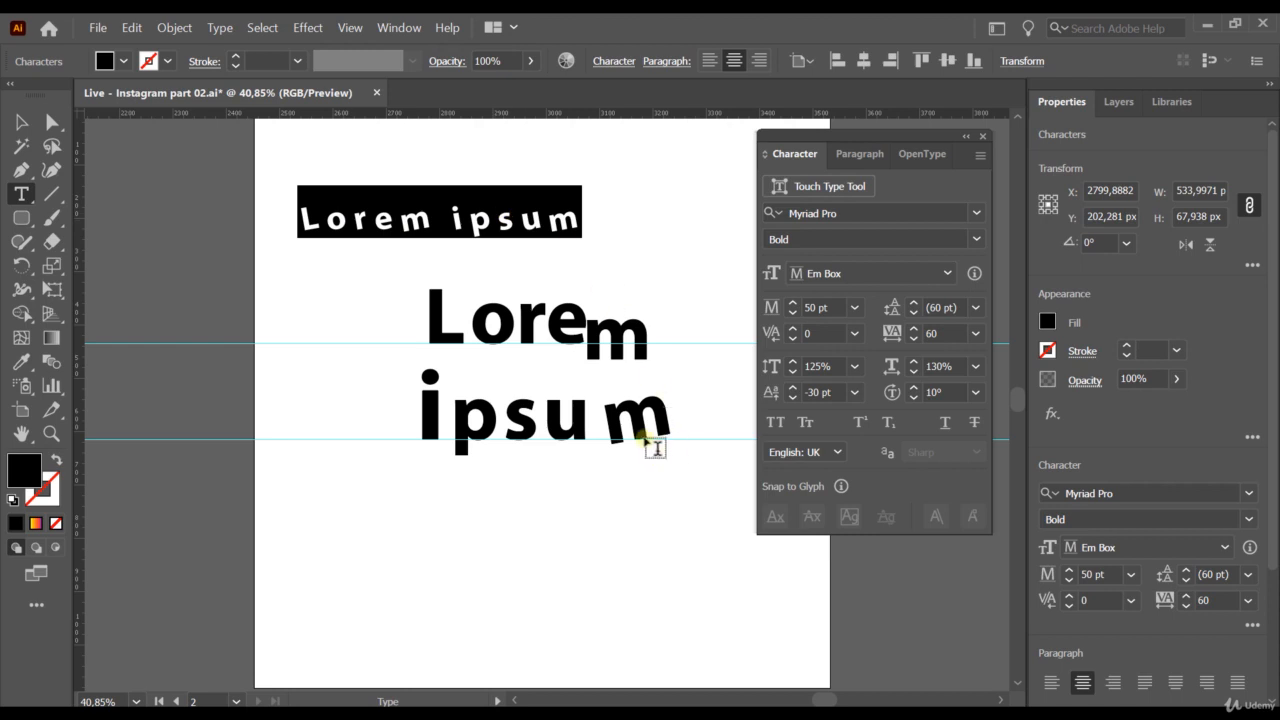
# Reset the character rotation of the new "Lorem ipsum" text to 0° and finish editing it.
pyautogui.click(955, 393)
pyautogui.write('0')
pyautogui.press('Return')
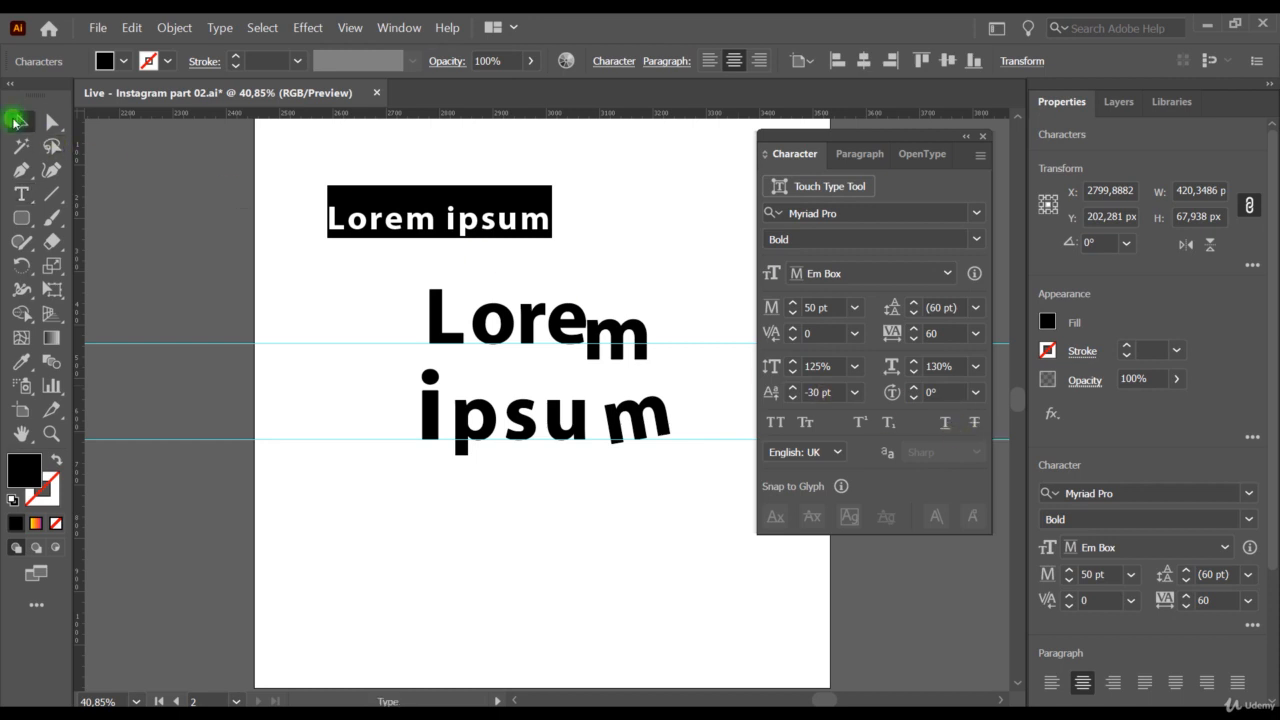
pyautogui.click(20, 121)
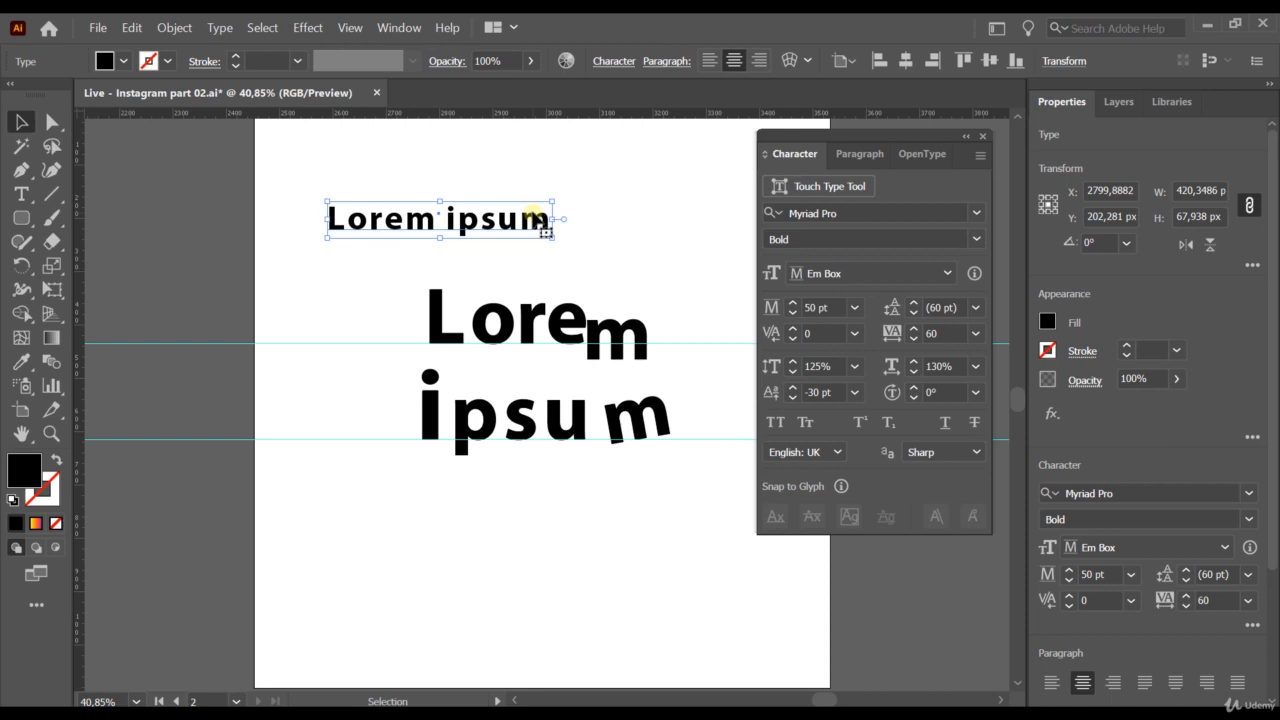
# Try All Caps on the small "Lorem ipsum" text and switch it to Small Caps.
pyautogui.click(777, 424)
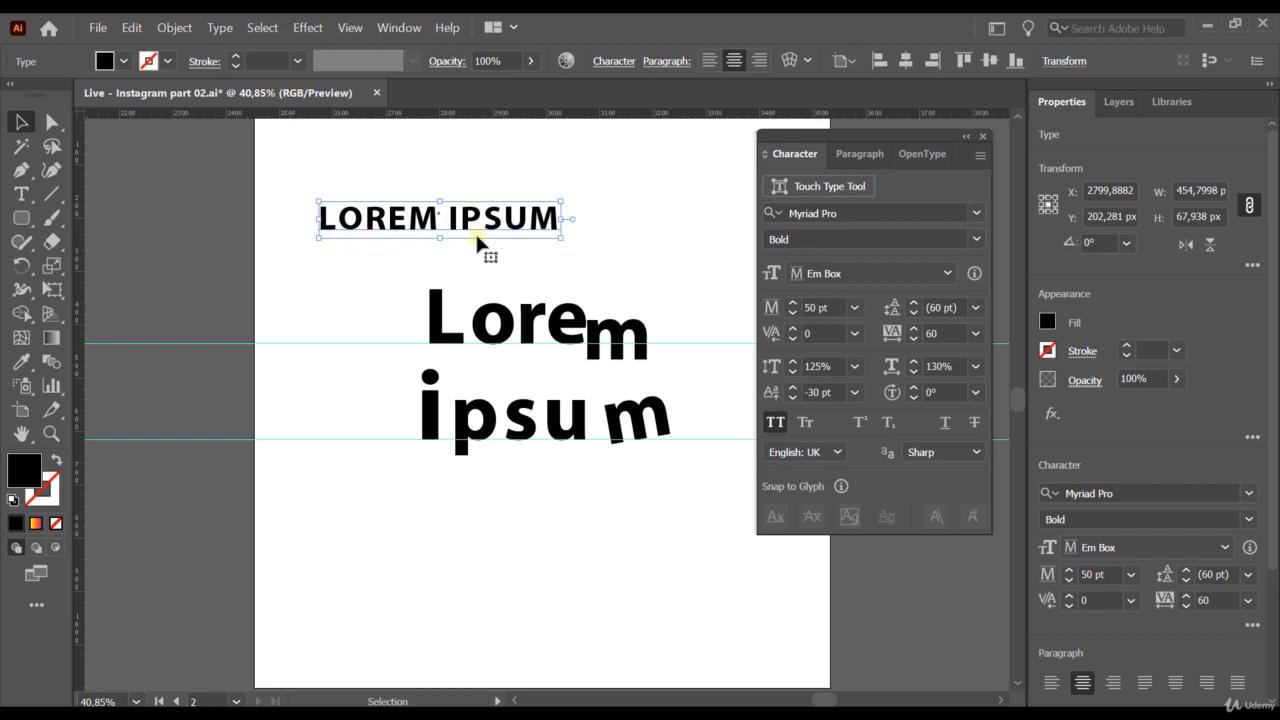
pyautogui.click(806, 424)
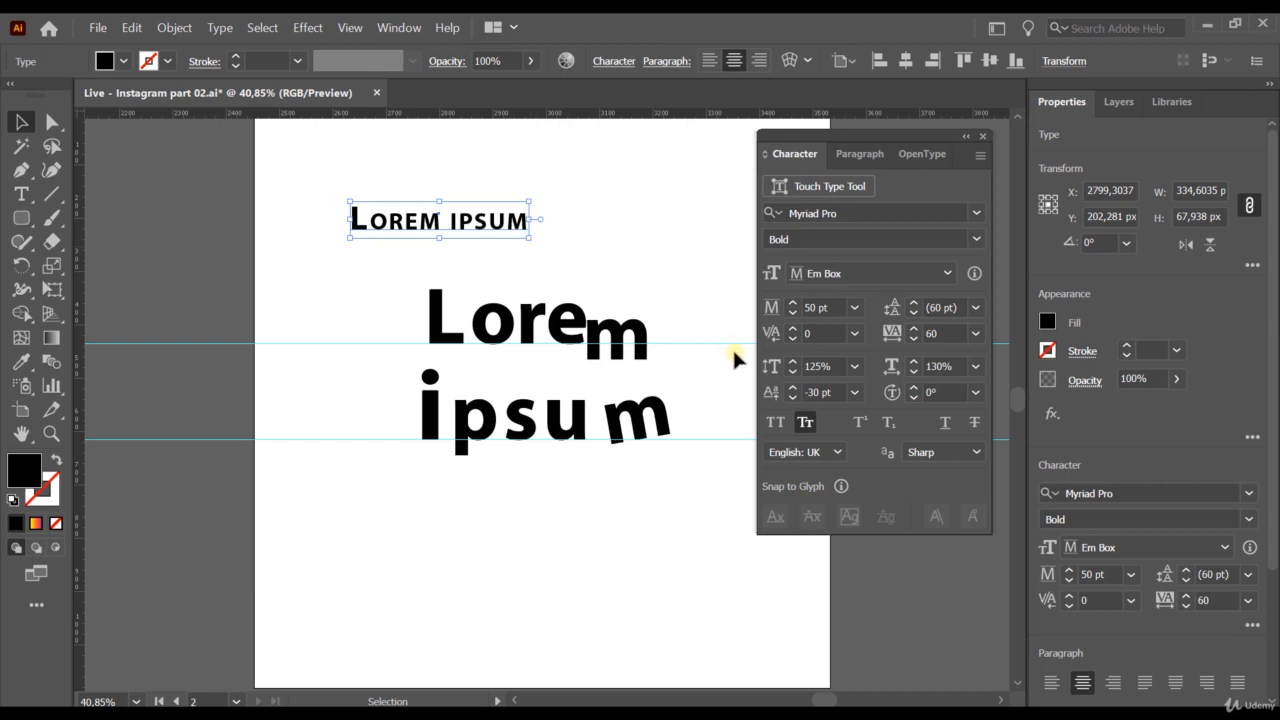
# Format the last "m" of the small "Lorem ipsum" text as superscript.
pyautogui.doubleClick(520, 229)
pyautogui.moveTo(512, 221); pyautogui.dragTo(540, 228)
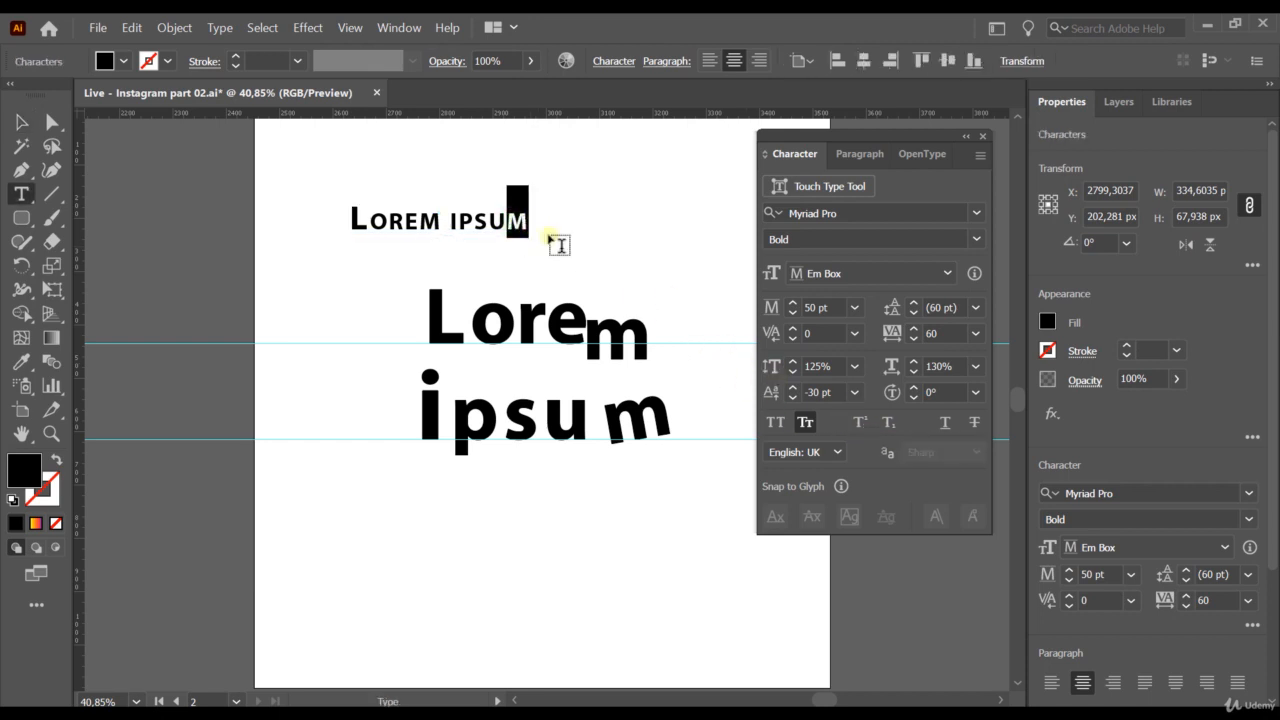
pyautogui.click(862, 424)
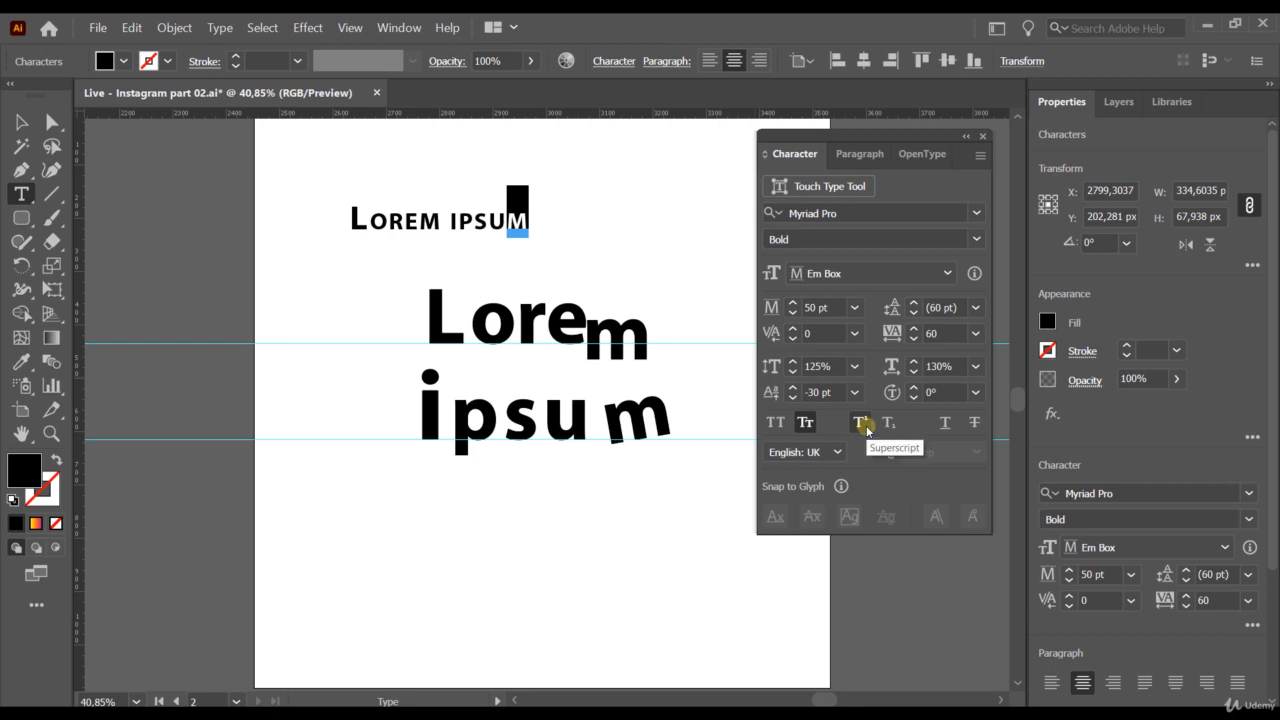
pyautogui.click(866, 425)
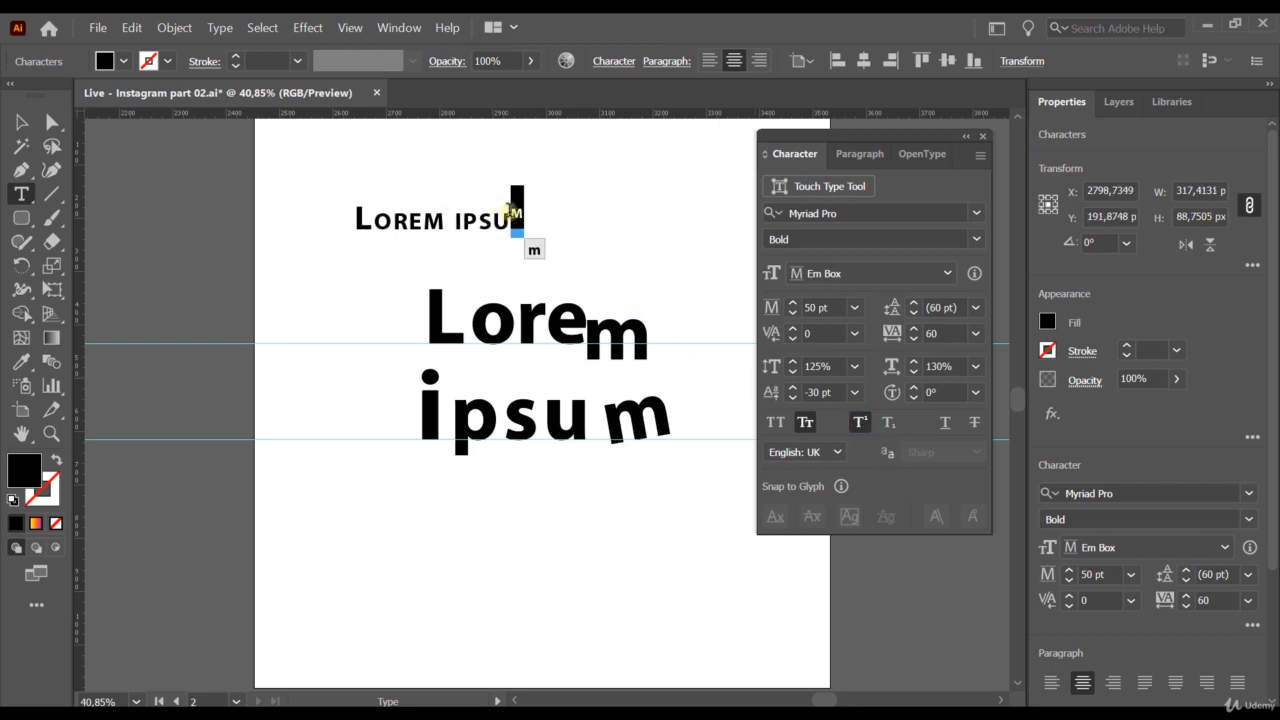
# Make the last "m" of the small sample text an underlined subscript, and underline the word "Lorem".
pyautogui.click(888, 424)
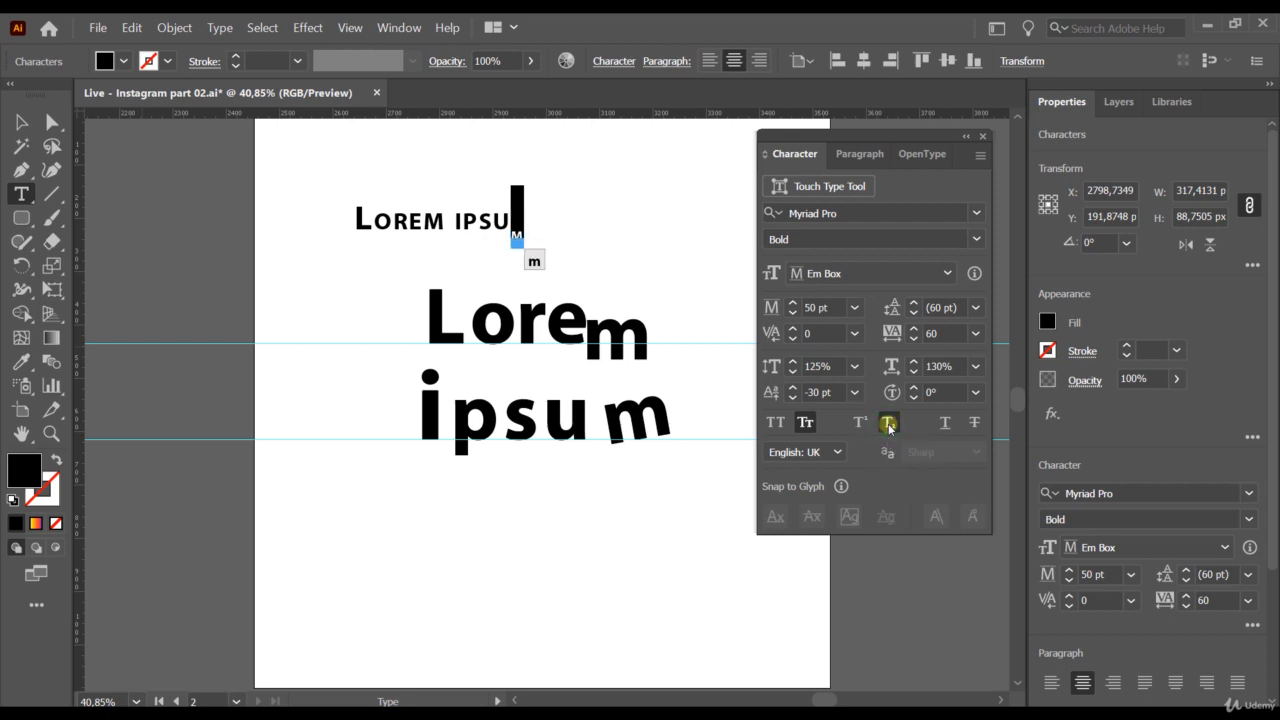
pyautogui.click(946, 424)
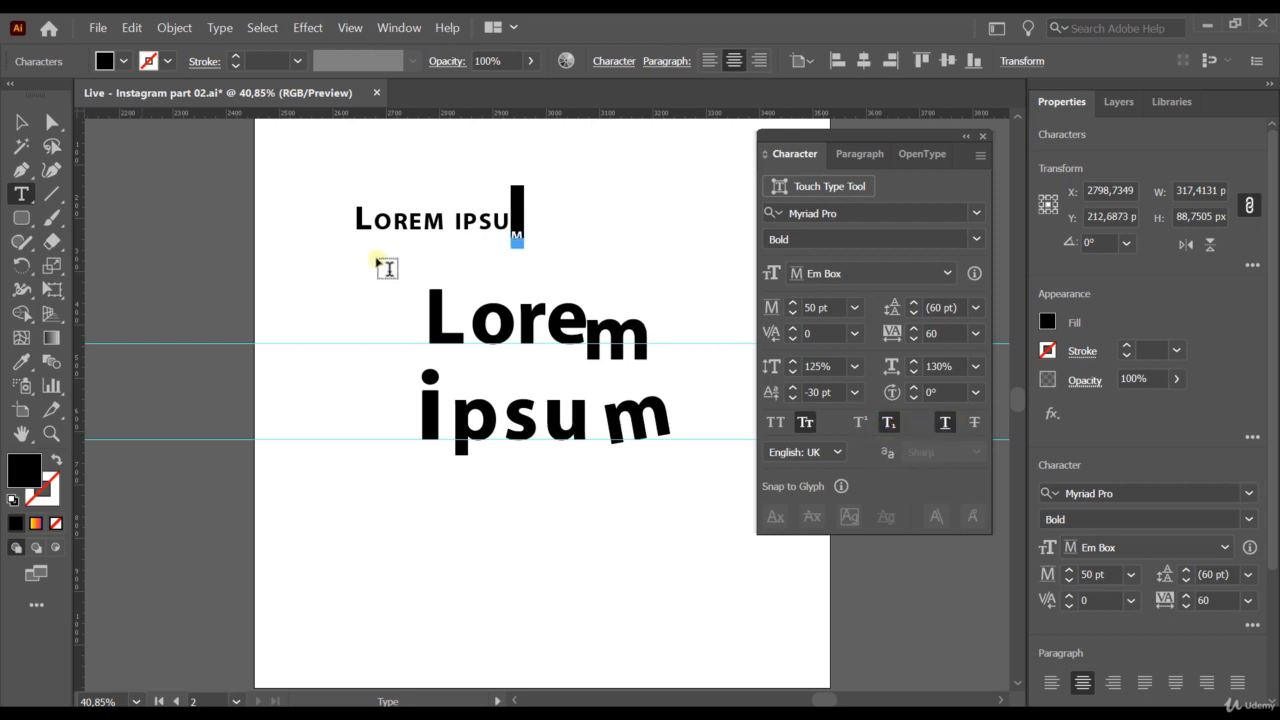
pyautogui.moveTo(374, 229); pyautogui.dragTo(445, 225)
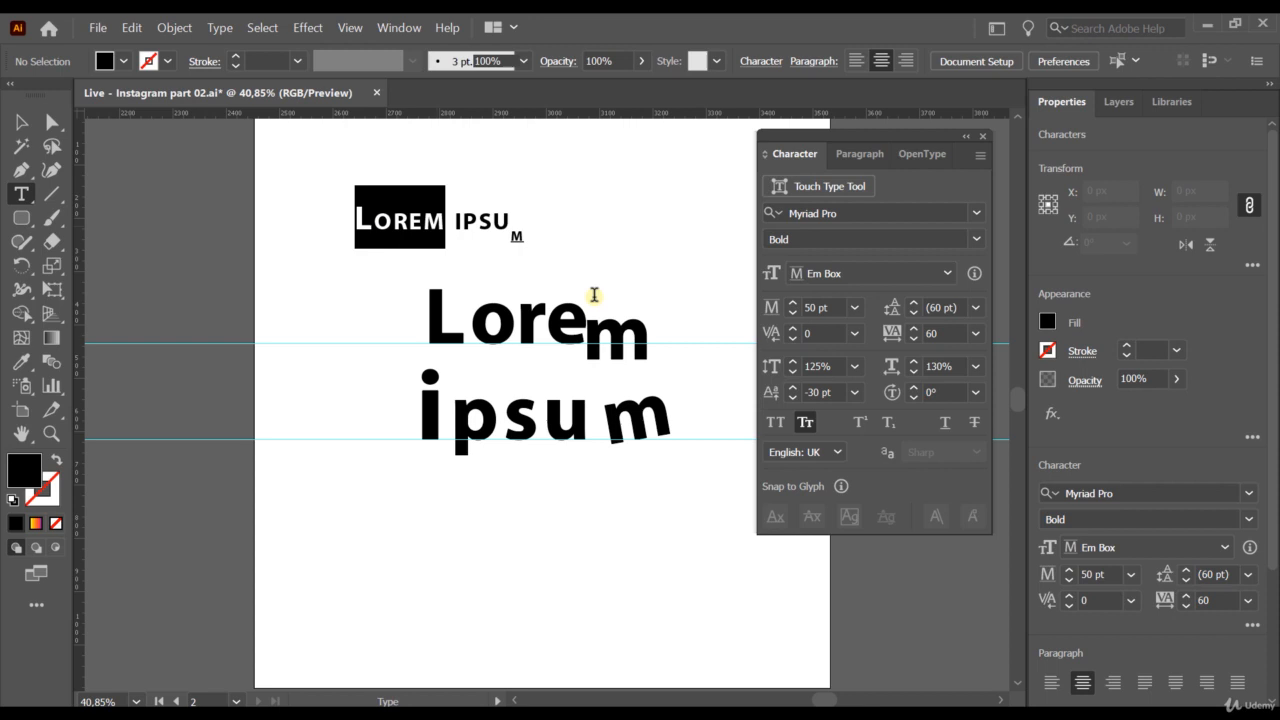
pyautogui.click(945, 424)
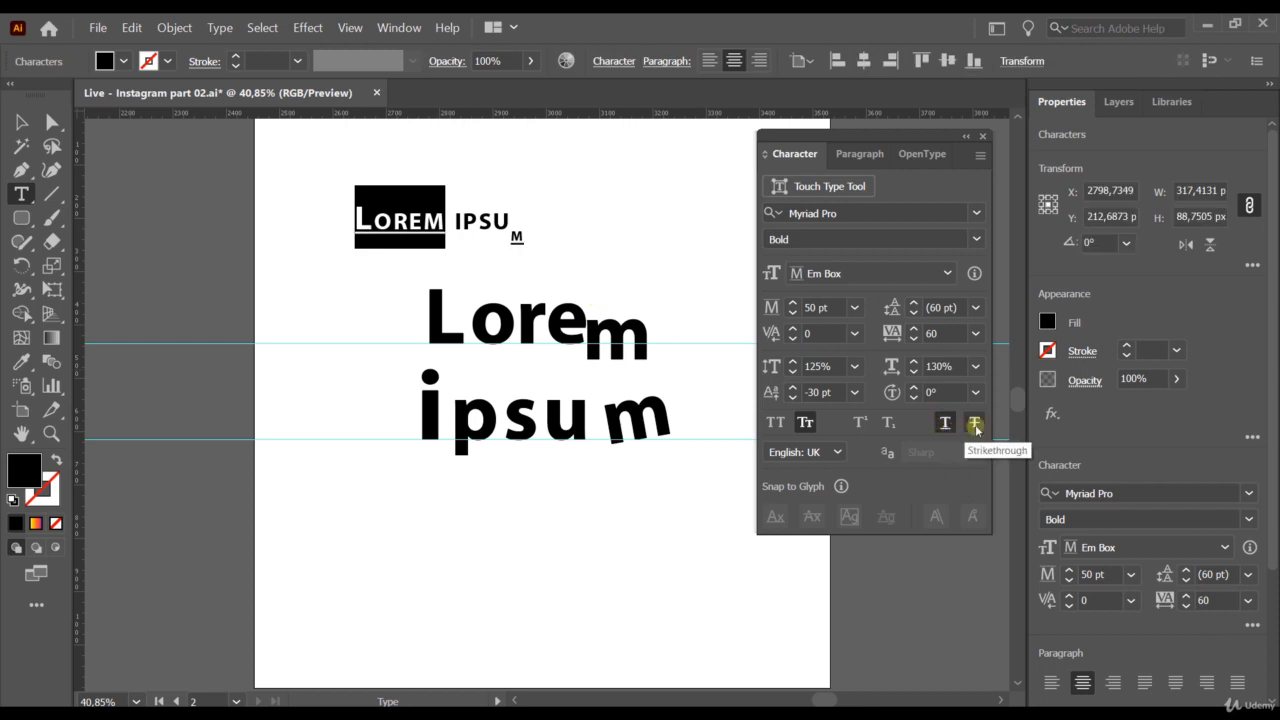
# Strike through "ipsum" in the small sample text, and reset that word's character formatting to the defaults.
pyautogui.doubleClick(467, 218)
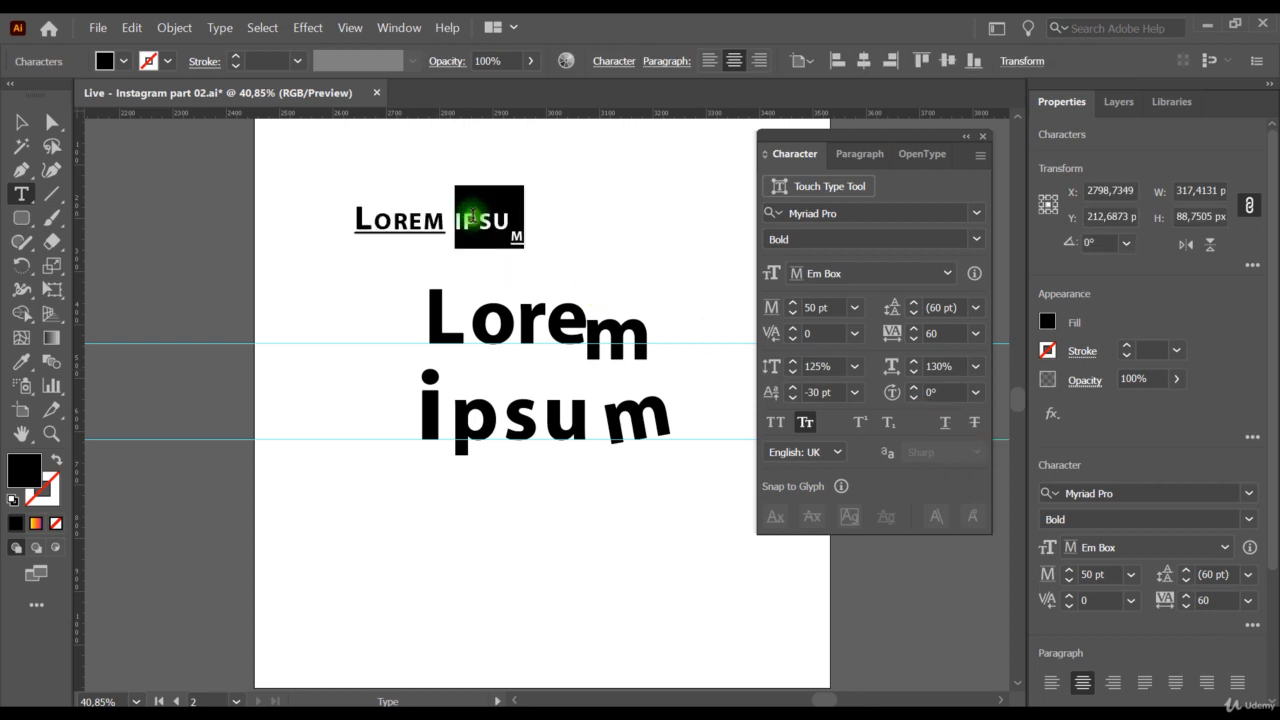
pyautogui.click(974, 422)
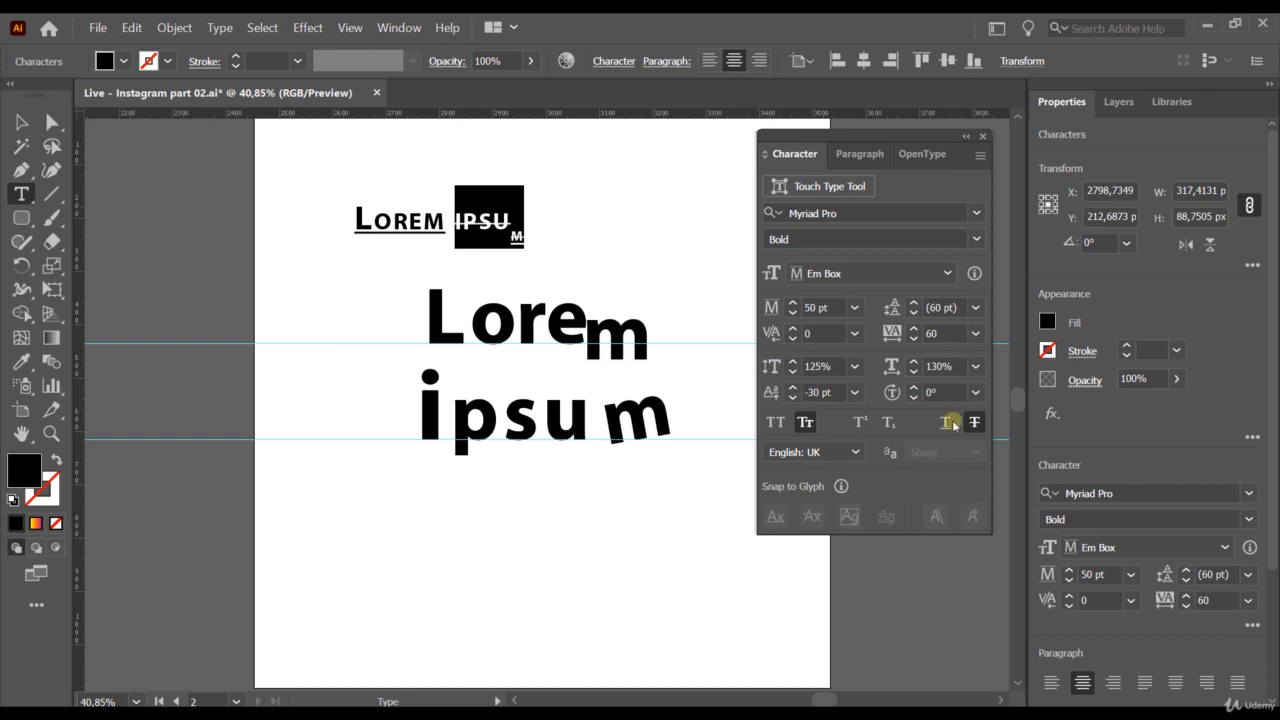
pyautogui.click(980, 155)
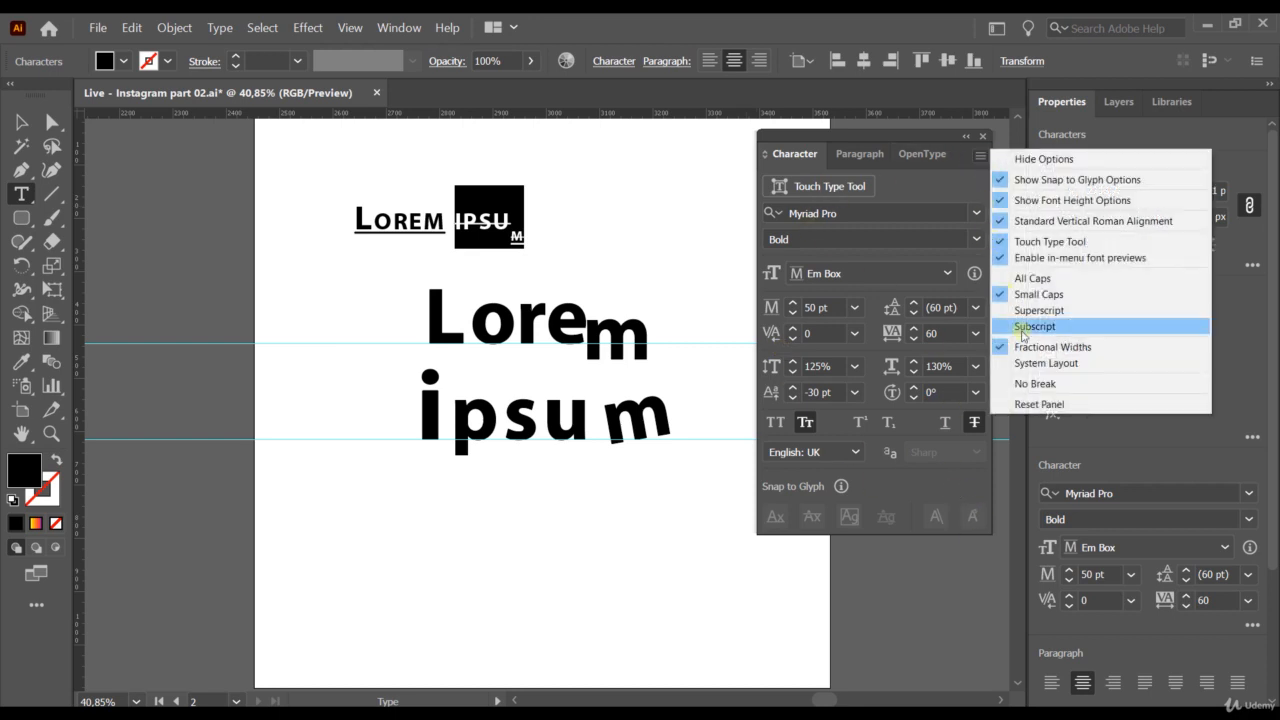
pyautogui.click(1060, 405)
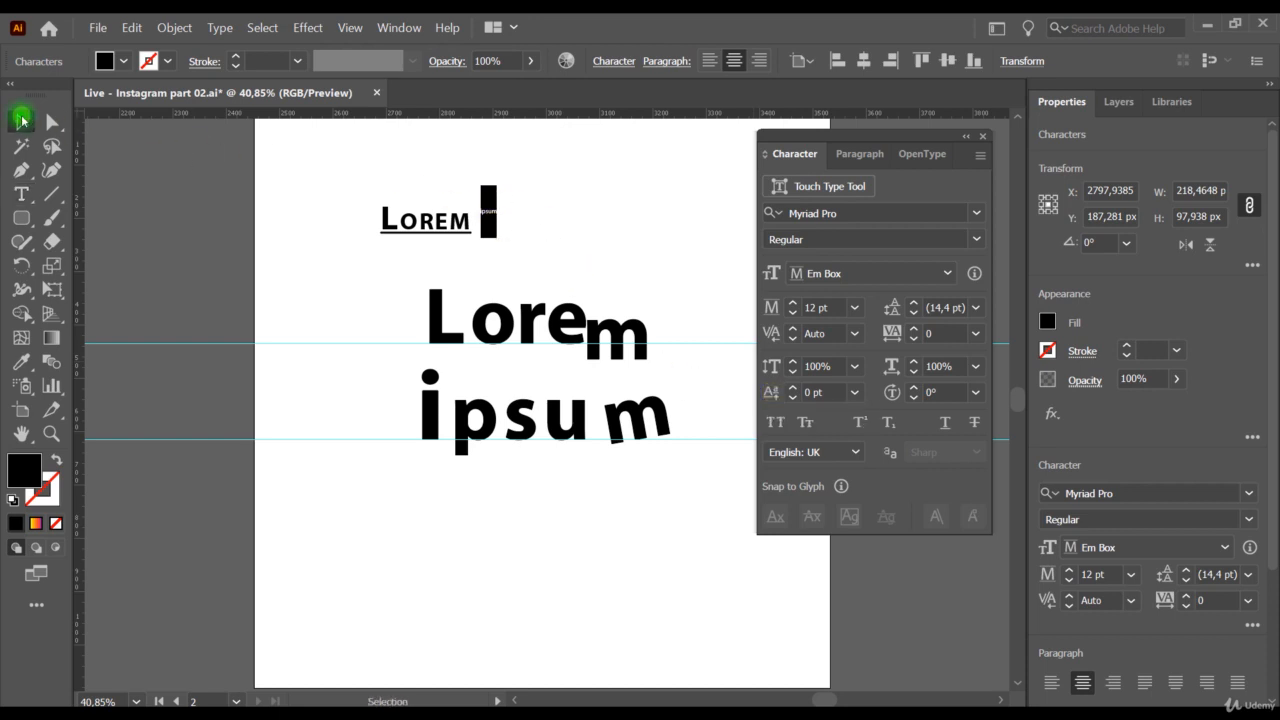
pyautogui.click(21, 122)
pyautogui.click(352, 278)
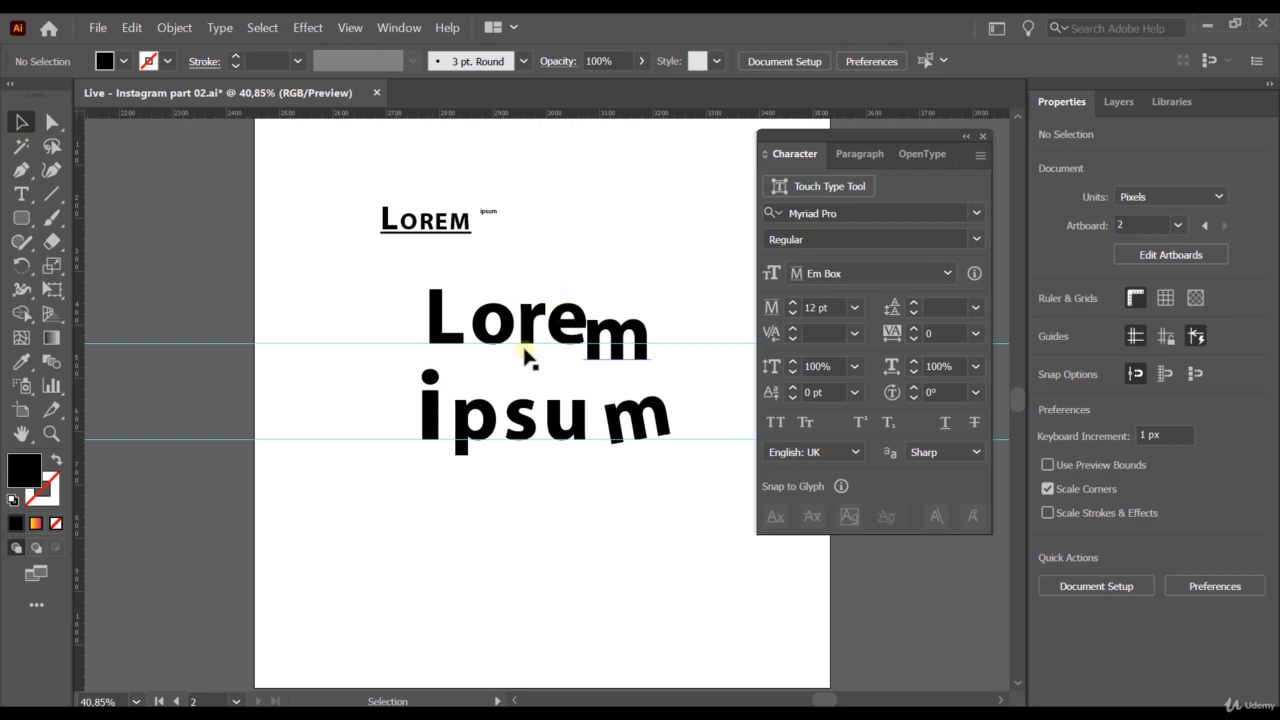
# Reset the character formatting of "ipsum" in the large sample text, followed by that of the whole text object.
pyautogui.doubleClick(510, 428)
pyautogui.doubleClick(512, 430)
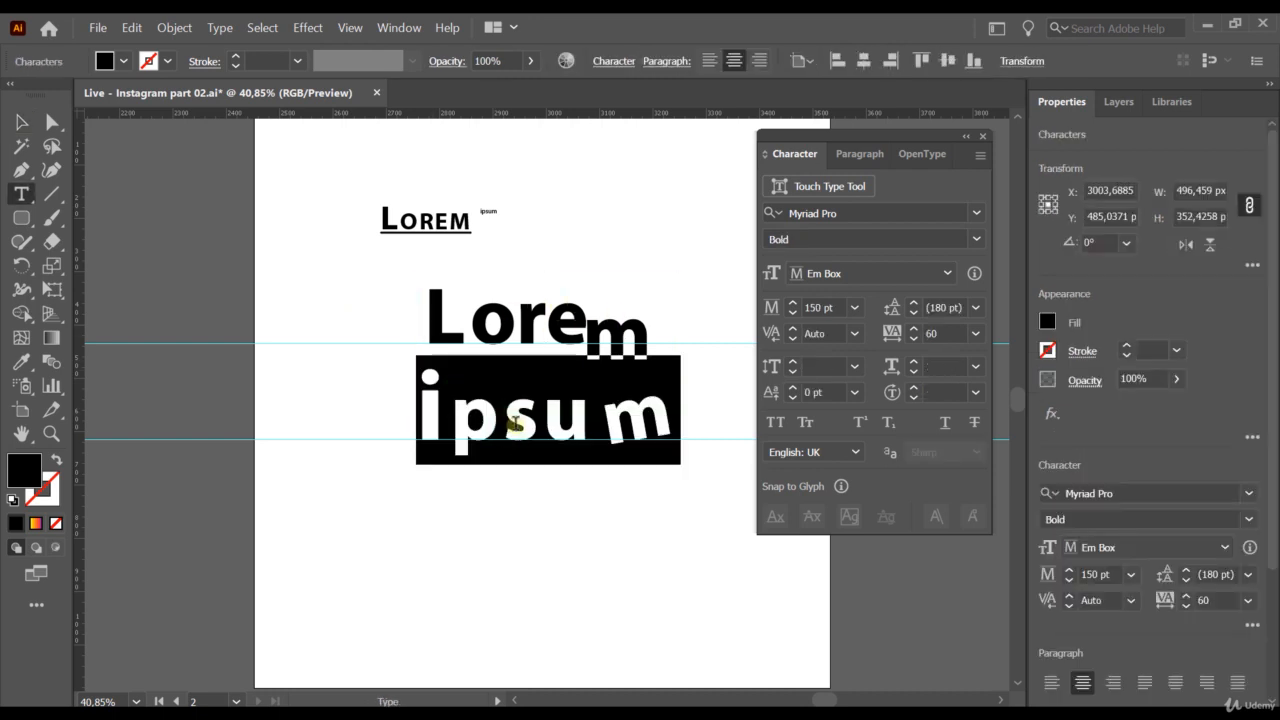
pyautogui.click(980, 155)
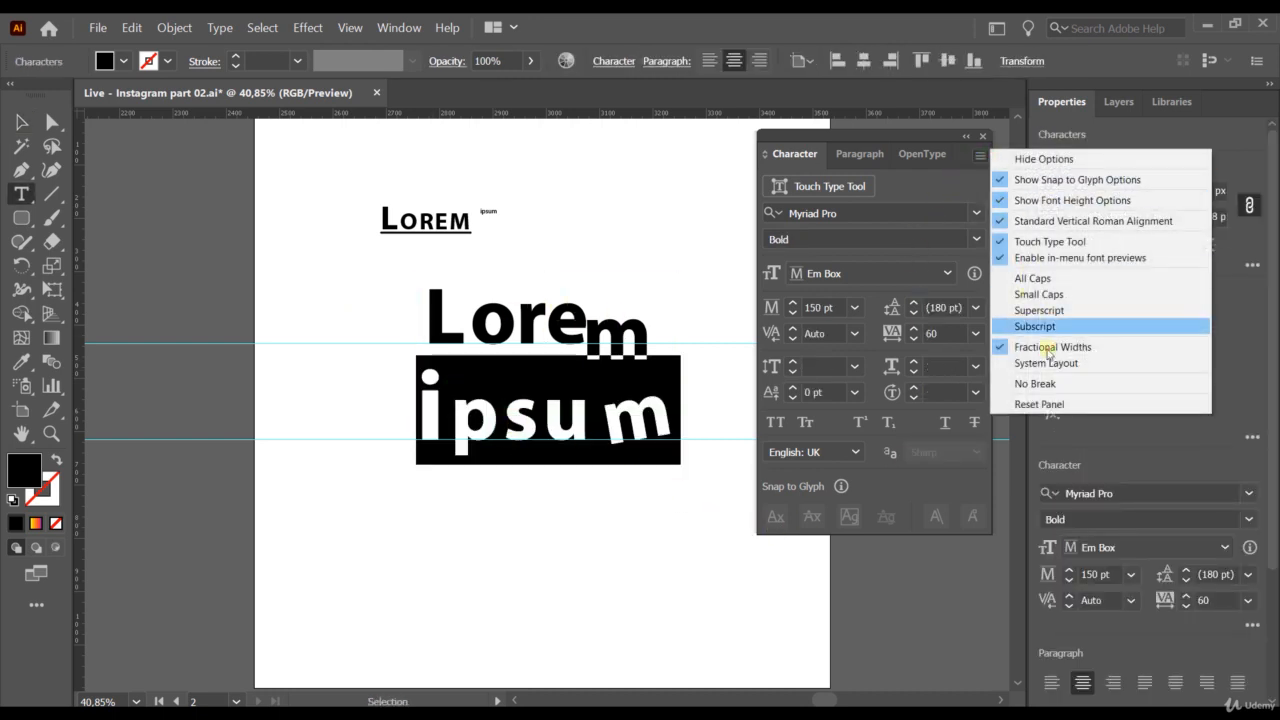
pyautogui.click(1089, 405)
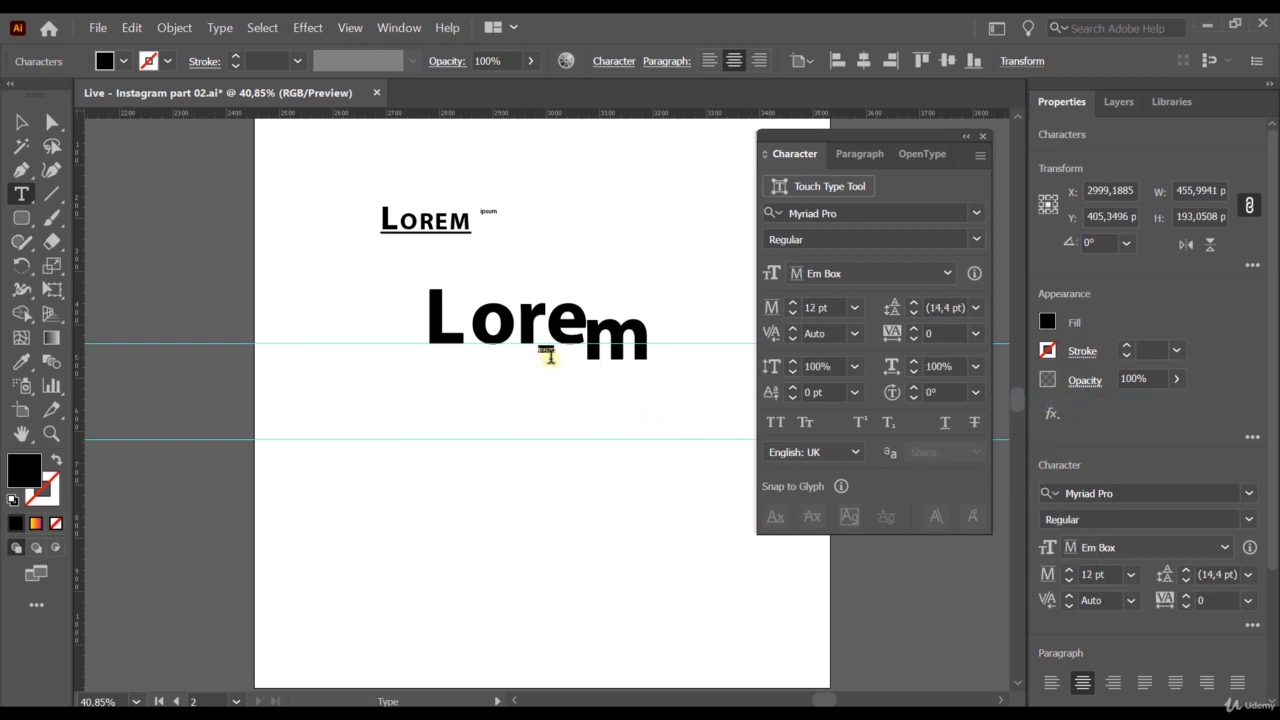
pyautogui.click(21, 122)
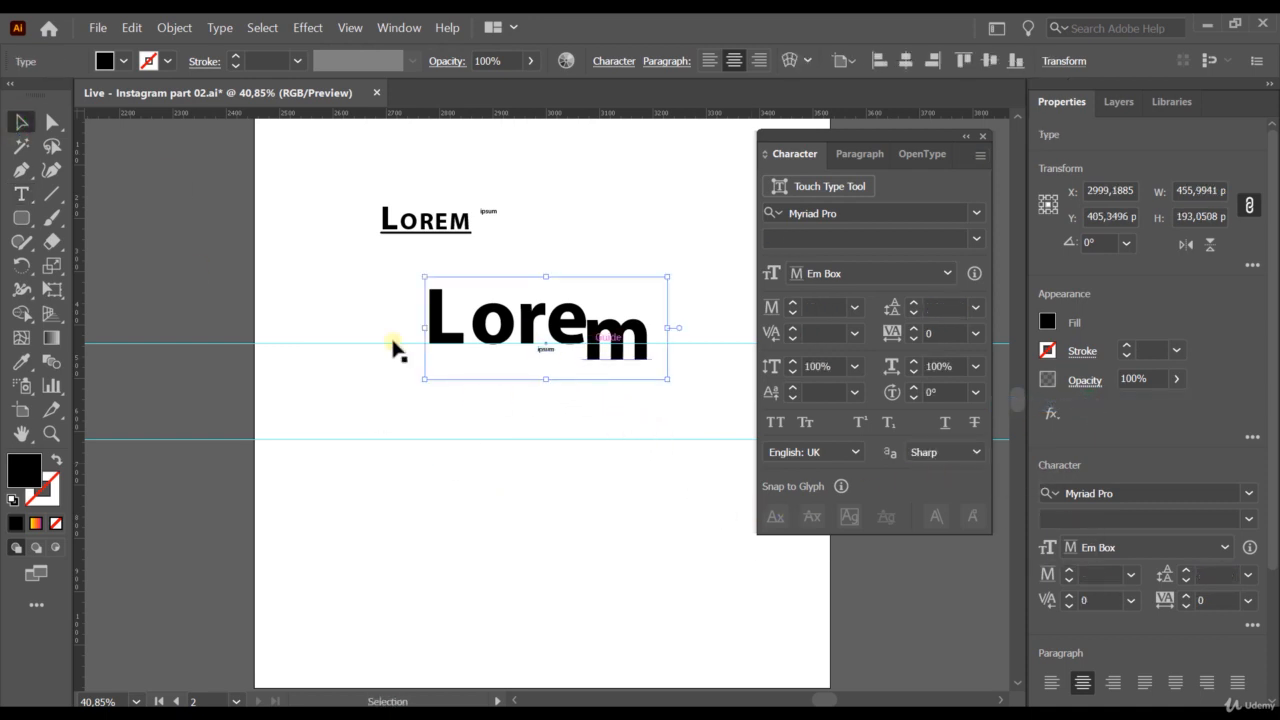
pyautogui.click(980, 155)
pyautogui.click(1058, 405)
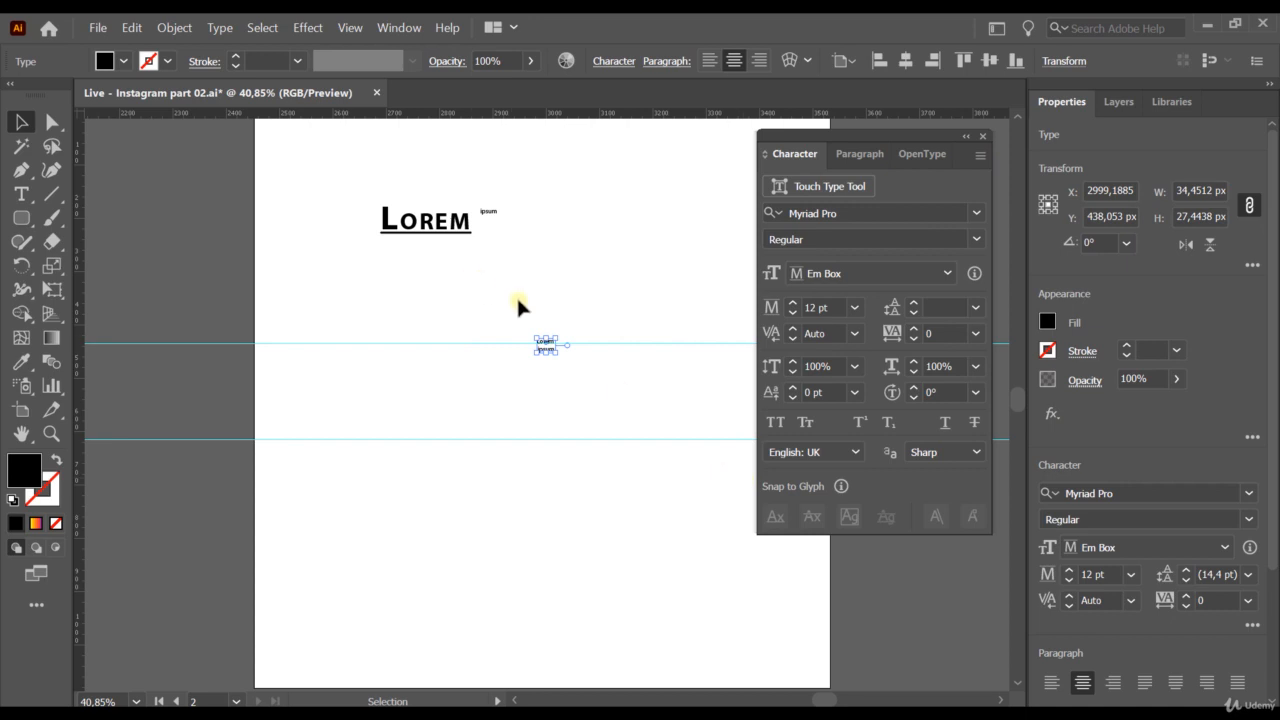
# Set the font size of the two-line "Lorem ipsum" text to 100 pt.
pyautogui.click(843, 307)
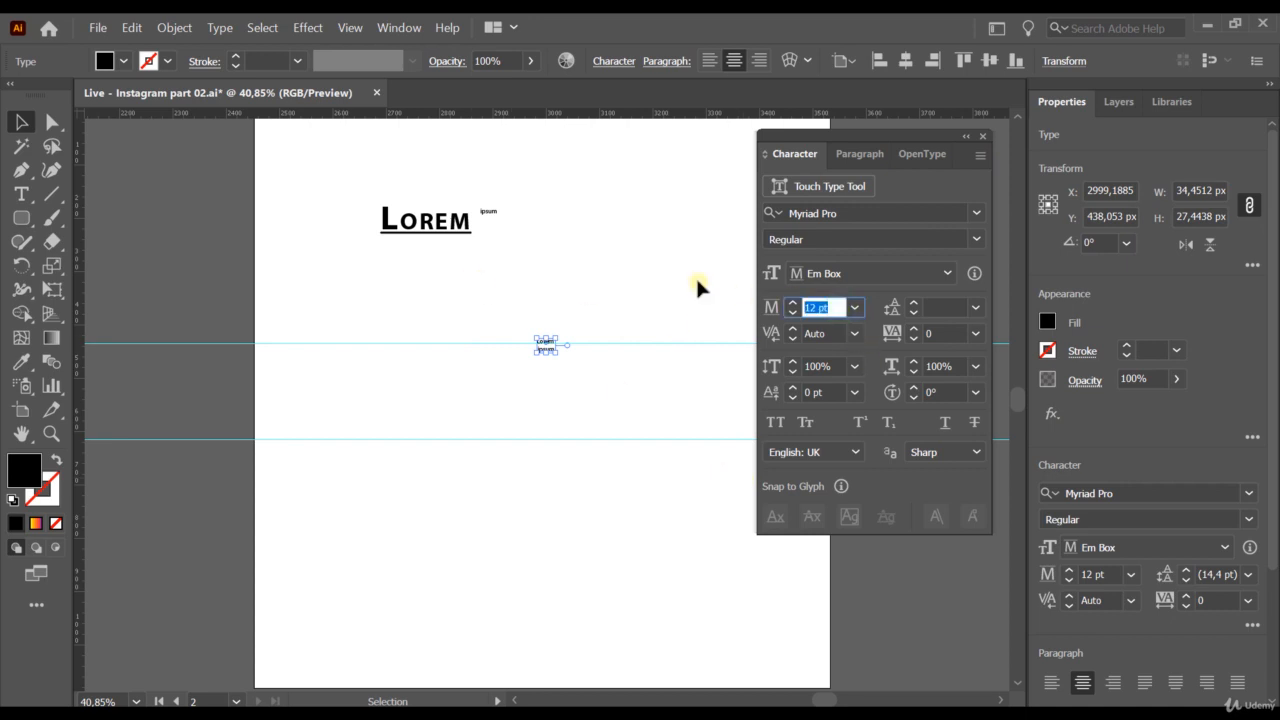
pyautogui.write('100')
pyautogui.press('Return')
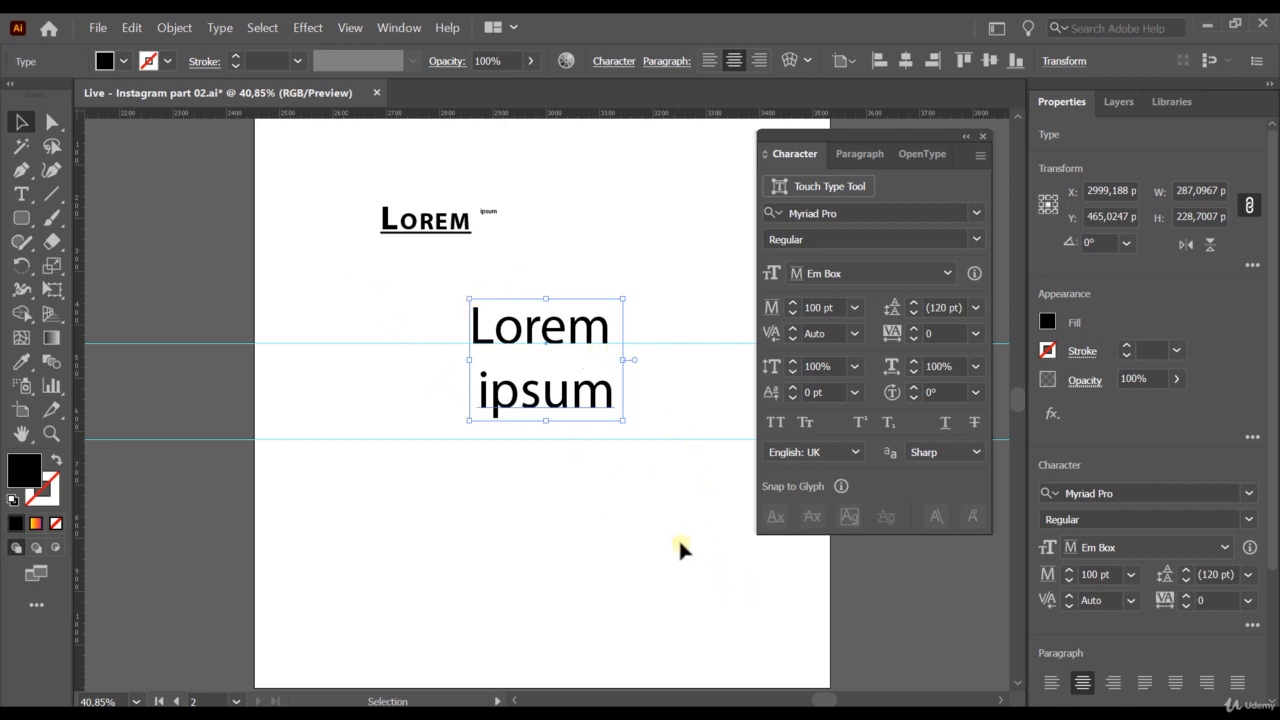
# Set the character rotation of the two-line "Lorem ipsum" text to 30° and deselect it.
pyautogui.click(945, 392)
pyautogui.write('3')
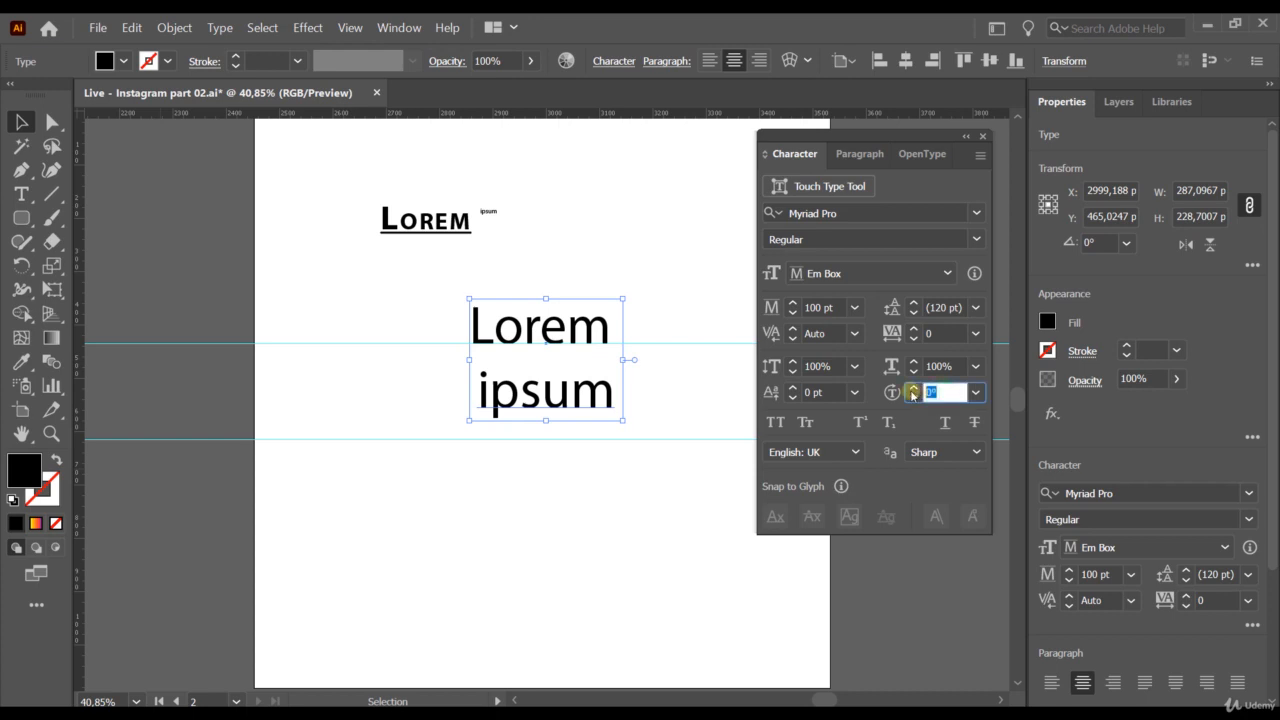
pyautogui.write('0')
pyautogui.press('Return')
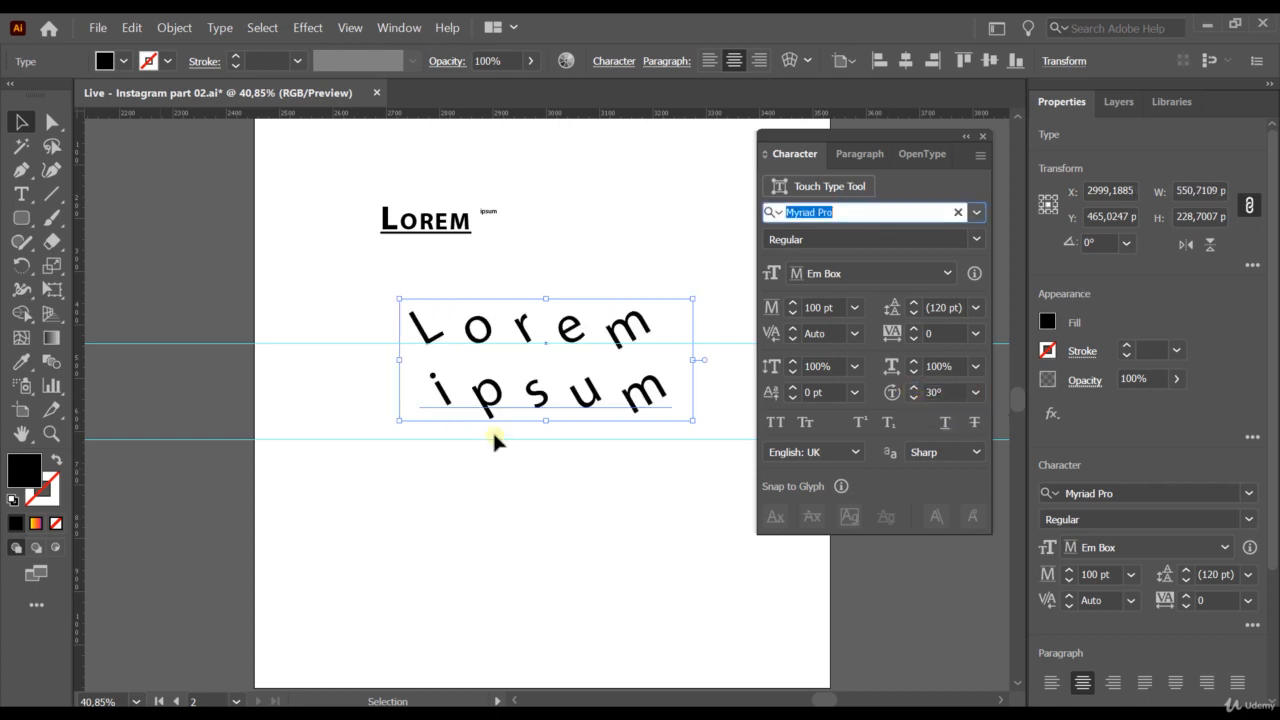
pyautogui.click(544, 207)
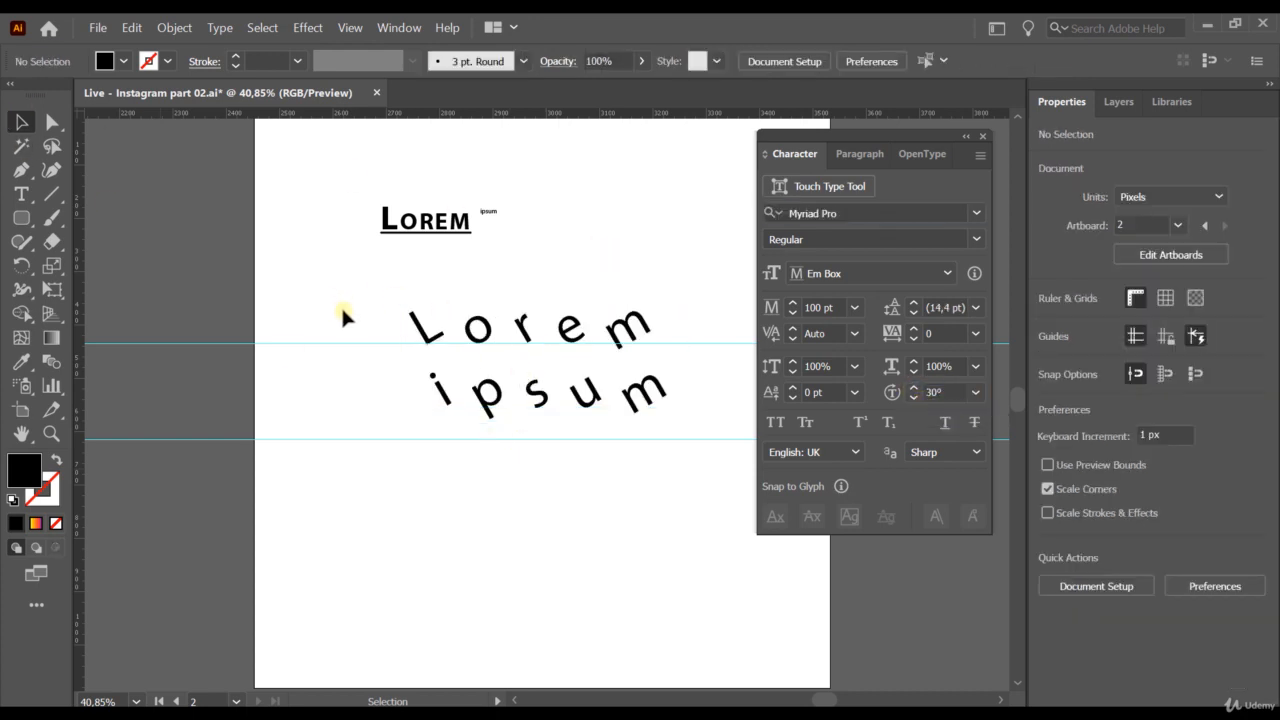
# Reset the character settings with nothing selected, and add a new "Lorem ipsum" placeholder text below the rotated sample.
pyautogui.click(22, 194)
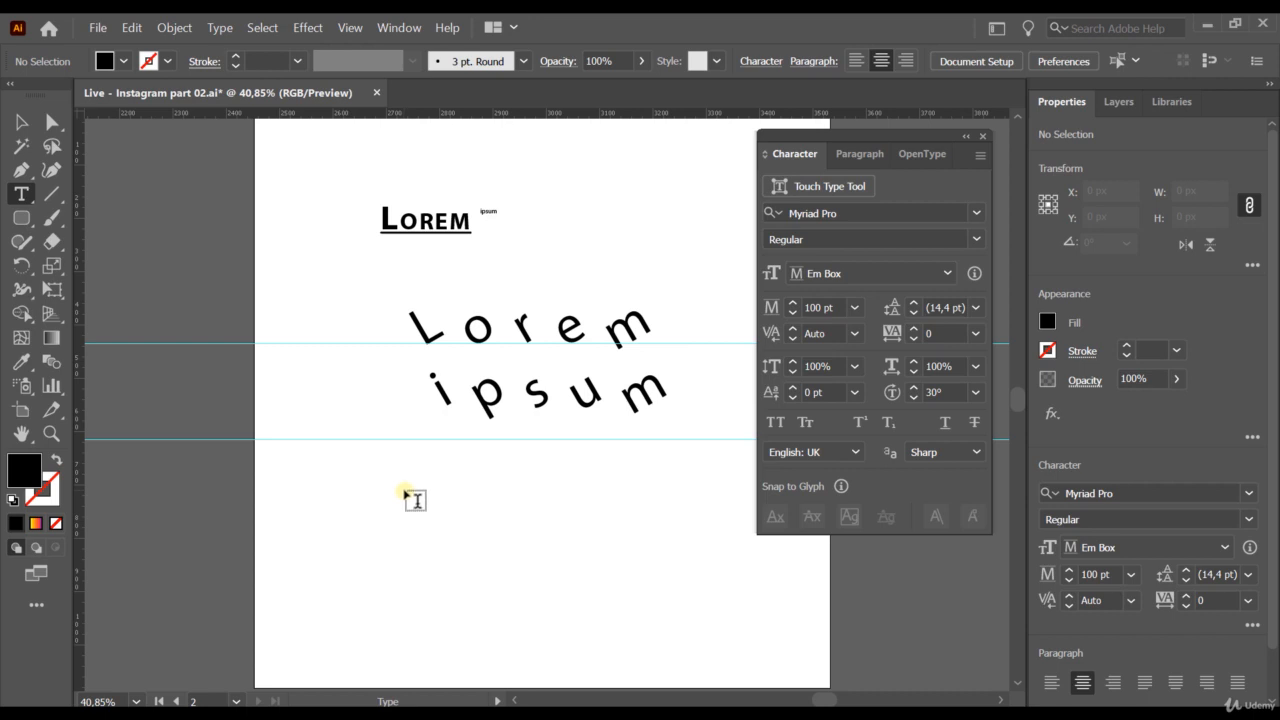
pyautogui.click(980, 158)
pyautogui.click(1040, 404)
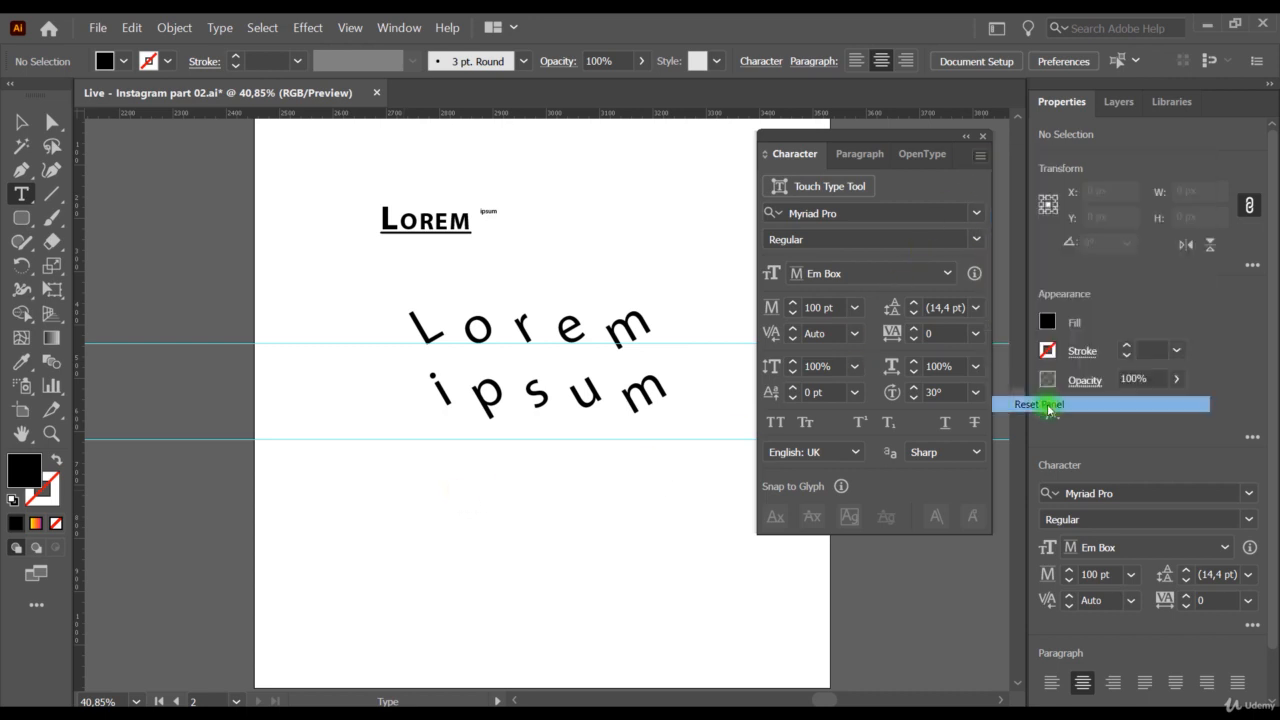
pyautogui.click(418, 500)
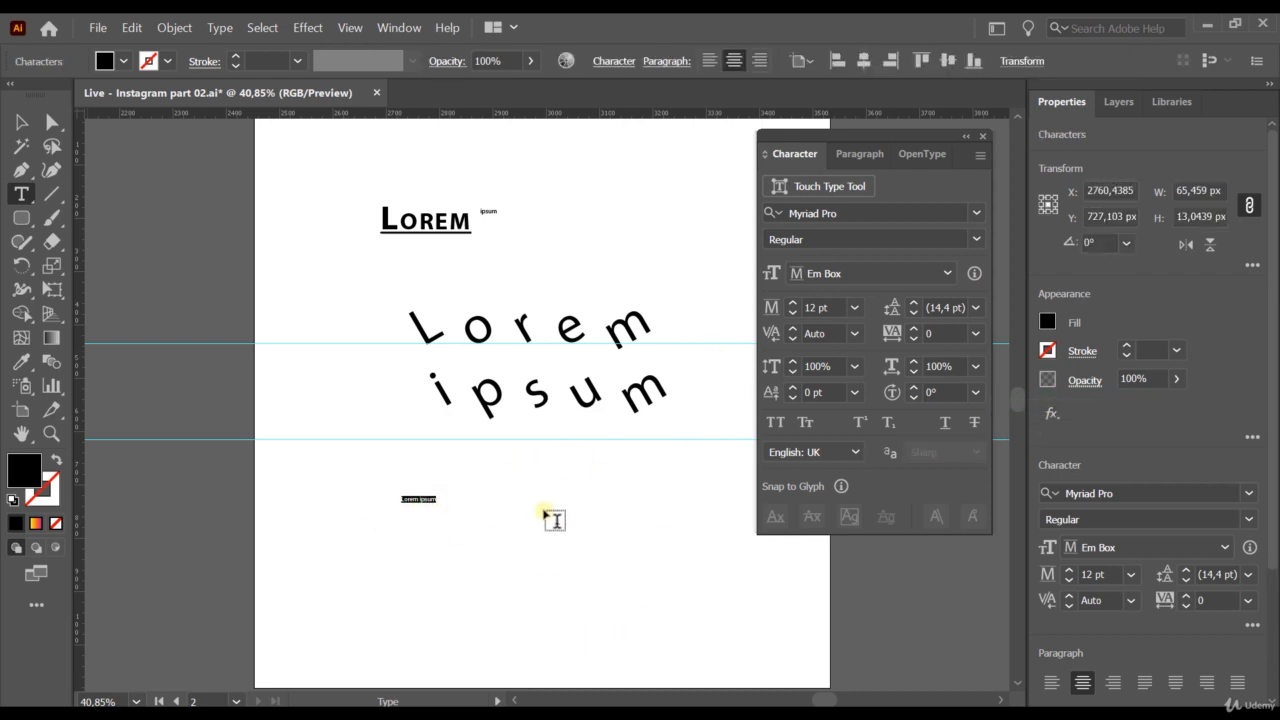
# Set the font size of the new "Lorem ipsum" placeholder to 100 pt and finish editing it.
pyautogui.moveTo(831, 307); pyautogui.dragTo(803, 308)
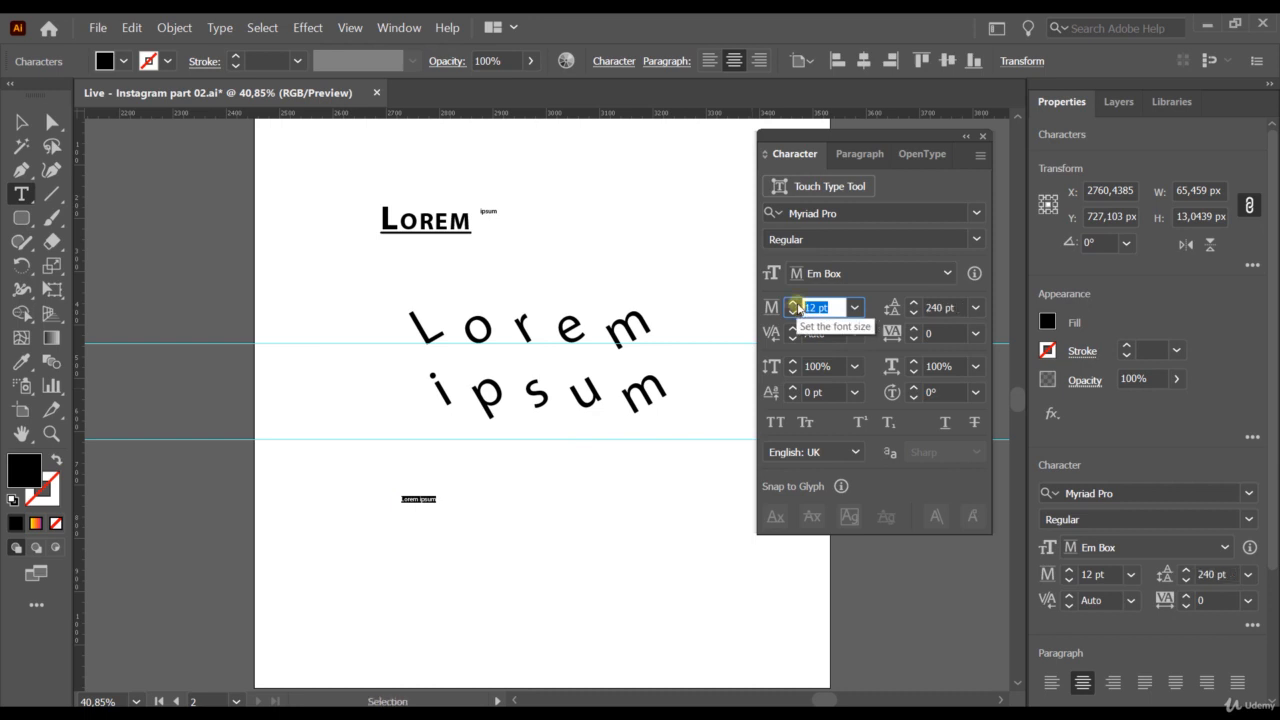
pyautogui.write('100')
pyautogui.press('Return')
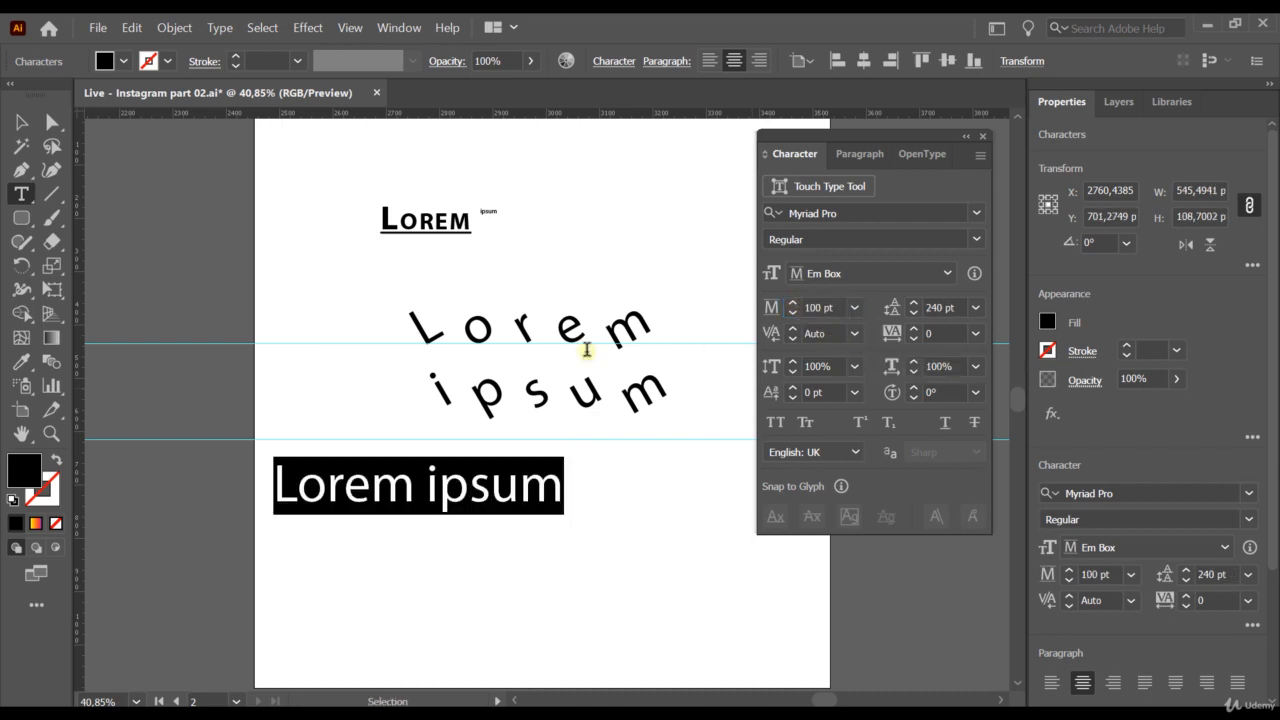
pyautogui.click(15, 123)
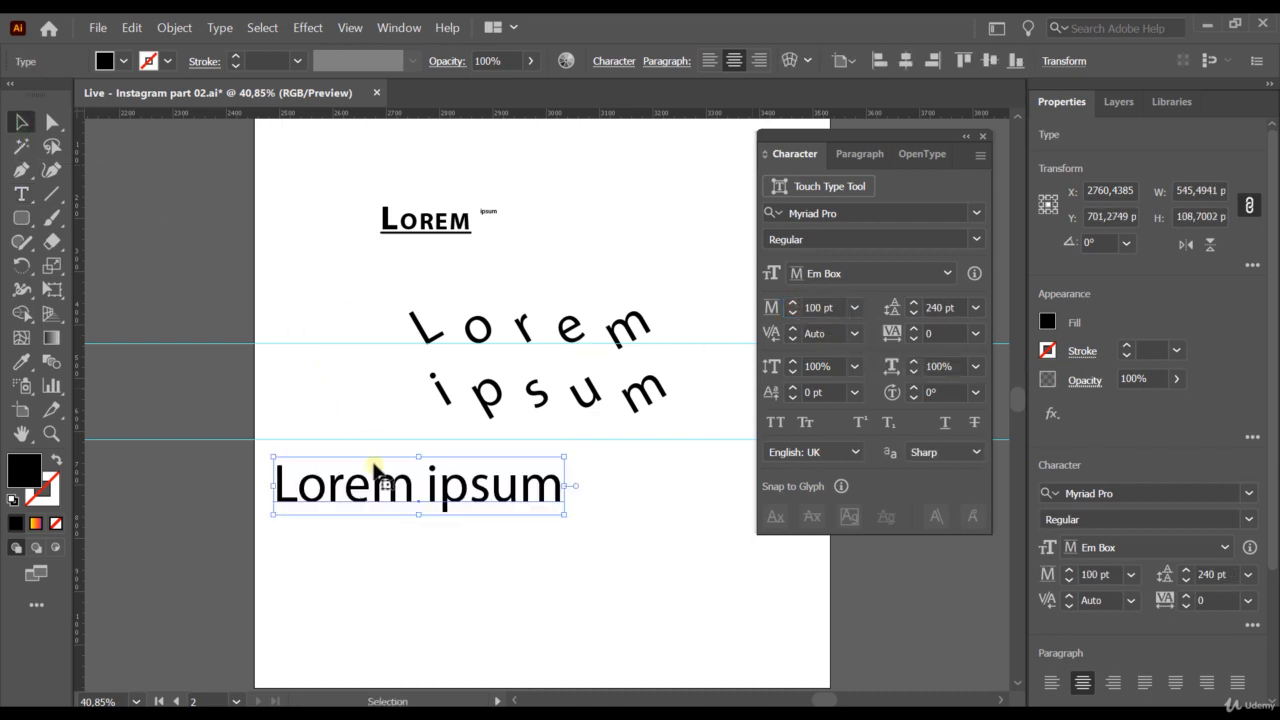